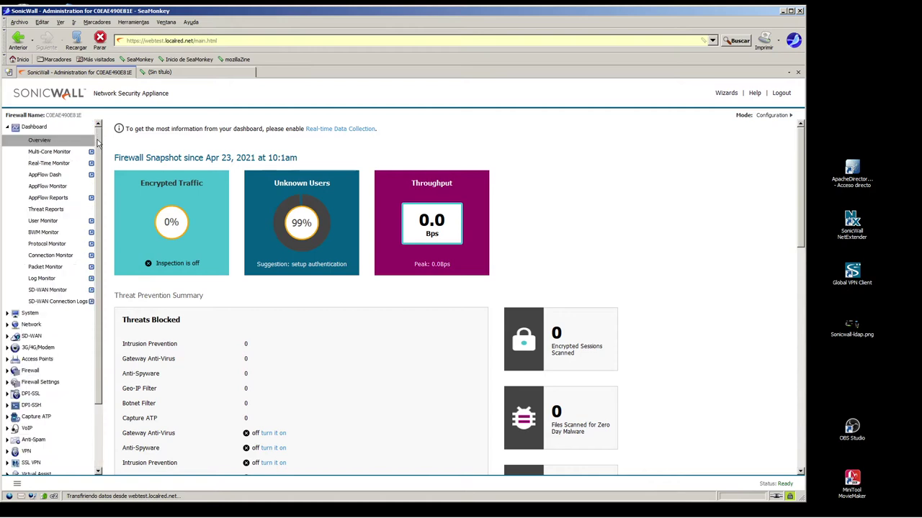
- Open the X1 WAN interface settings from Network > Interfaces
left_click(30, 314)
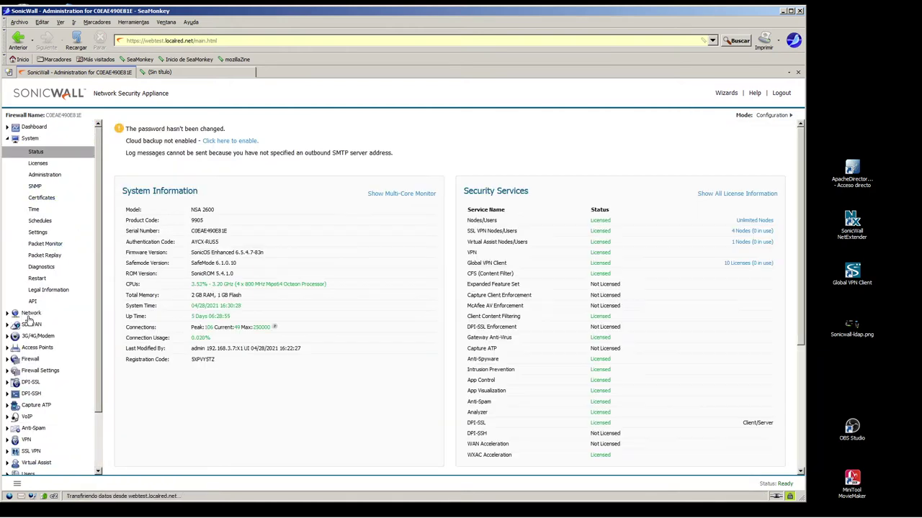
left_click(29, 315)
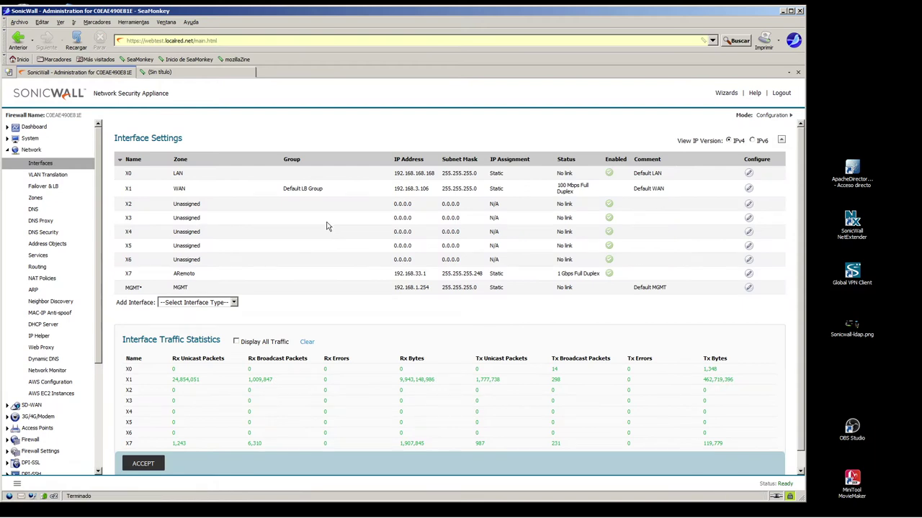
left_click_drag(387, 190, 481, 193)
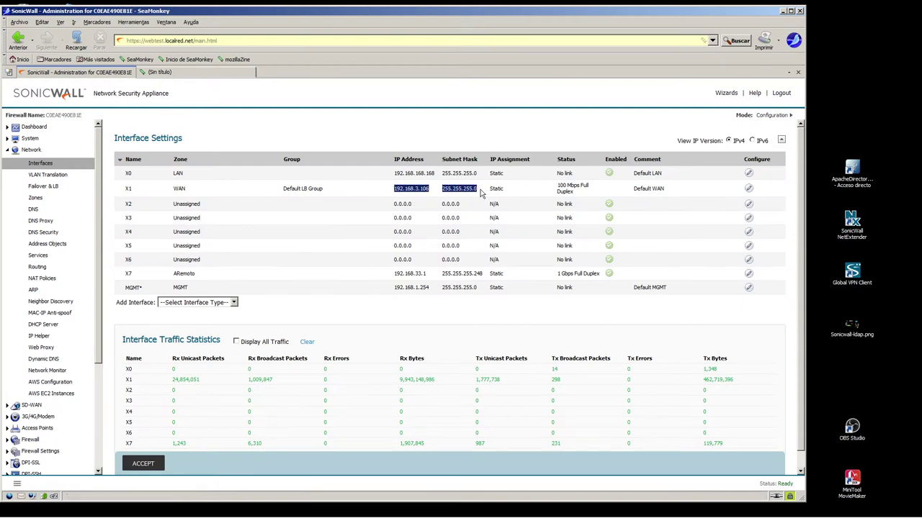
left_click(748, 188)
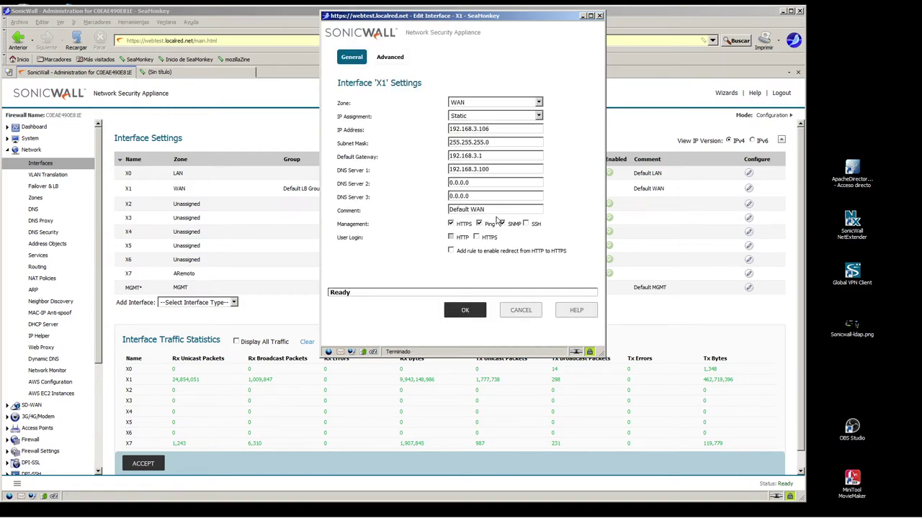
left_click_drag(337, 80, 341, 241)
- Enable HTTPS user login and the HTTP-to-HTTPS redirect rule on X1, and save
left_click(476, 237)
left_click(451, 250)
left_click_drag(460, 257, 574, 261)
left_click(464, 310)
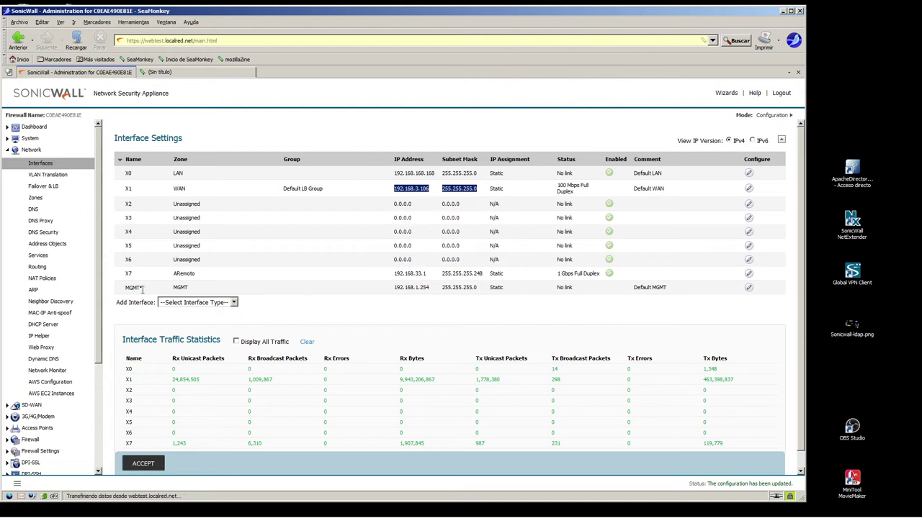
scroll(72, 252, "down", 4)
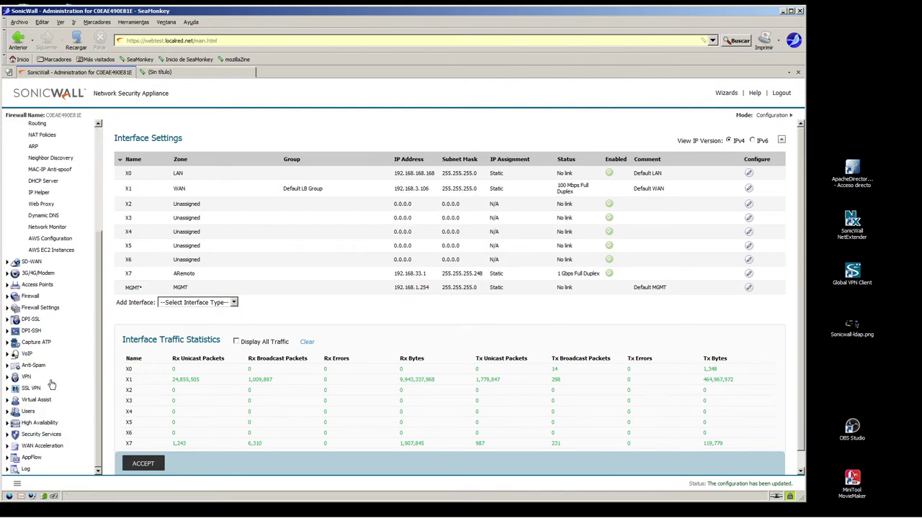
- Go to Users > Settings and show the Web Login tab
left_click(28, 411)
left_click(36, 338)
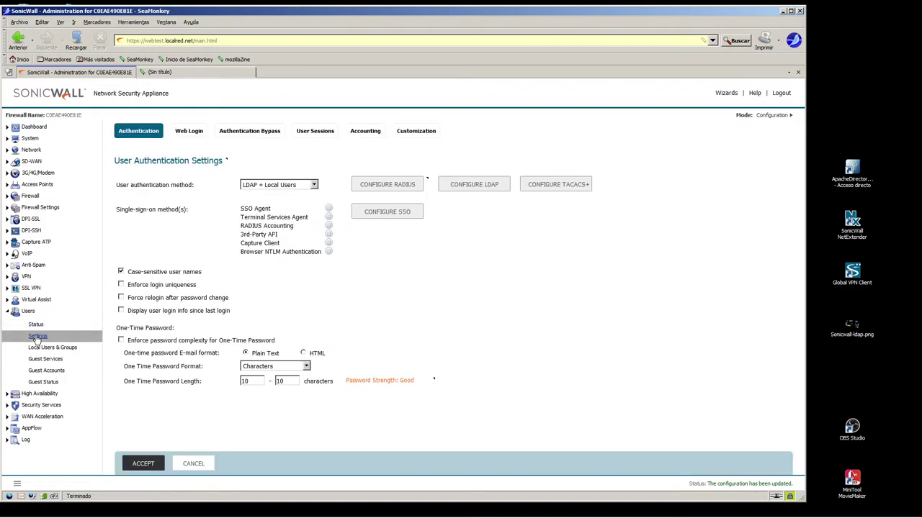
left_click(188, 131)
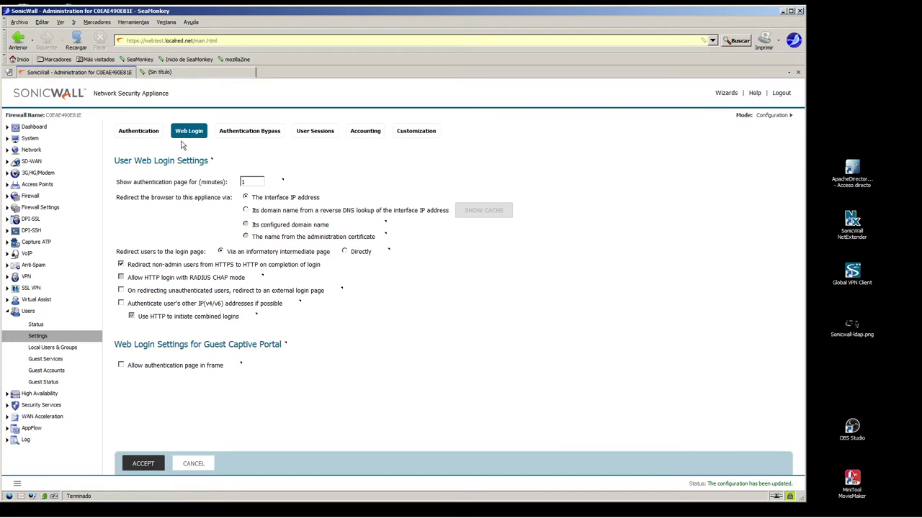
left_click_drag(117, 182, 230, 186)
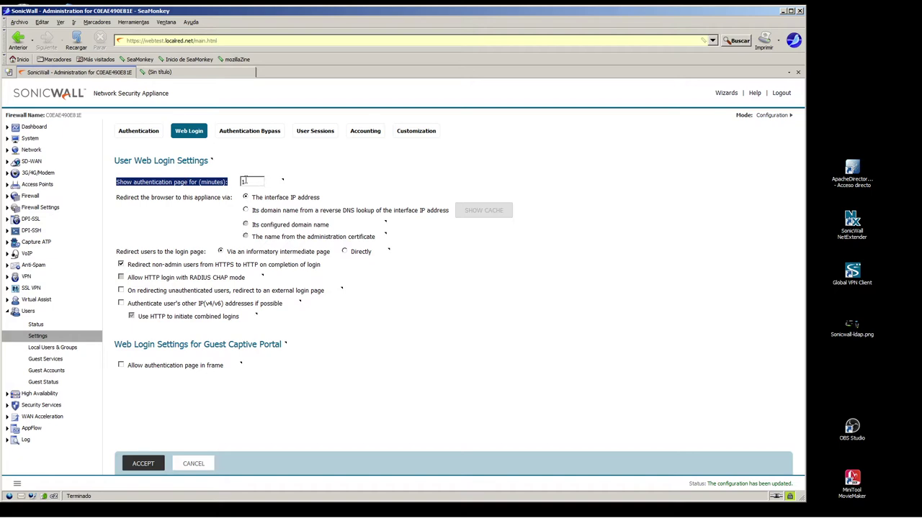
left_click_drag(116, 197, 349, 201)
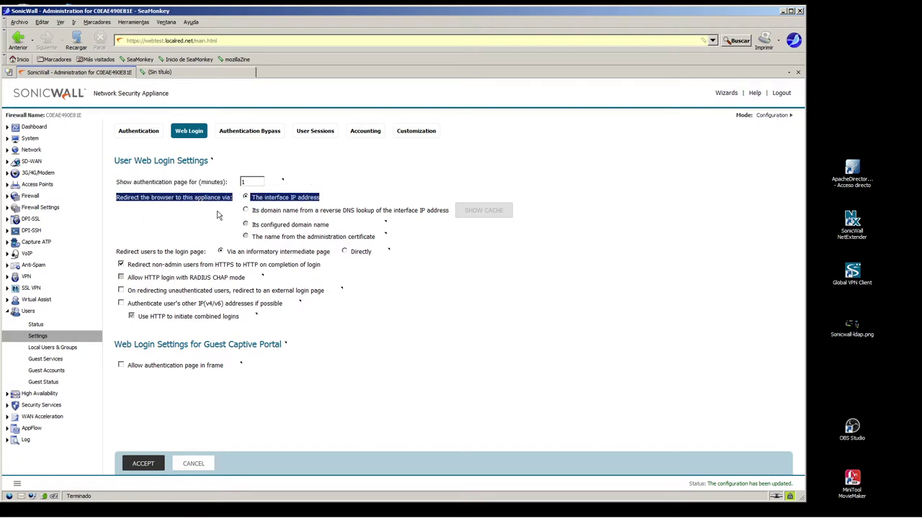
left_click(220, 216)
- Redirect web login browsers to the interface's reverse-DNS domain name, checking the DNS cache
left_click(246, 210)
left_click(481, 211)
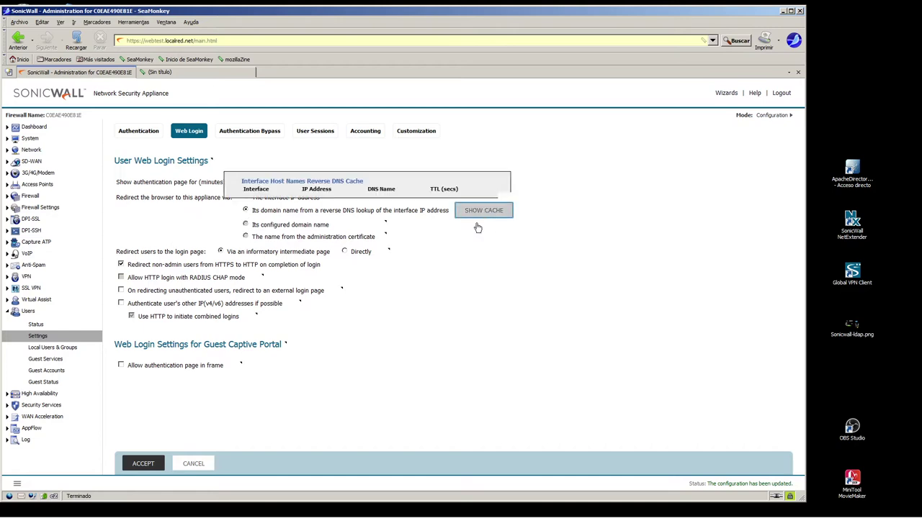
left_click(493, 180)
left_click_drag(144, 41, 195, 41)
mouse_move(263, 20)
left_mouse_down()
mouse_move(463, 400)
mouse_move(440, 193)
mouse_move(311, 96)
mouse_move(267, 21)
left_mouse_up()
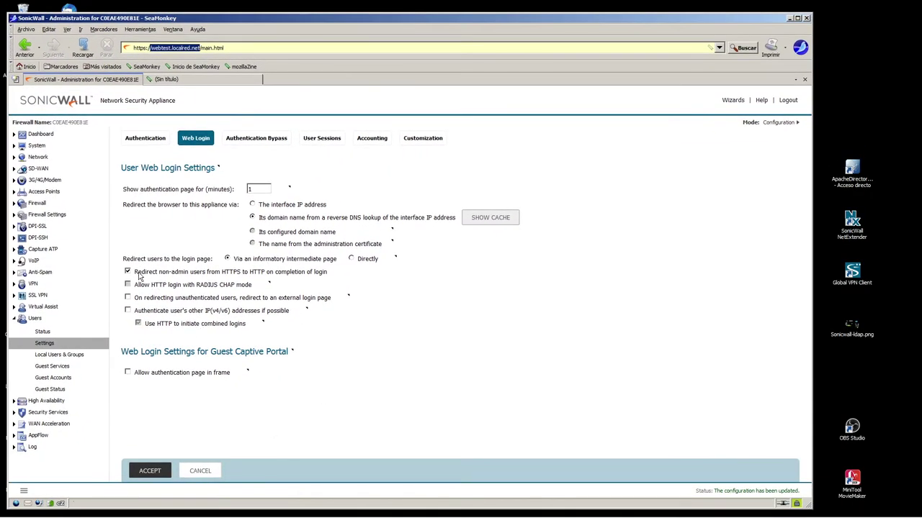
left_click_drag(327, 274, 147, 279)
left_click(184, 252)
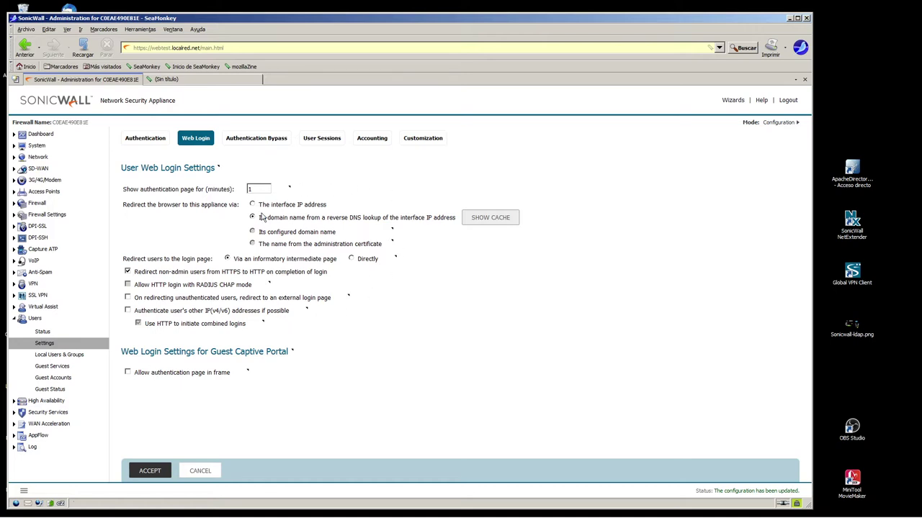
- Show the User Sessions tab's web-login users section and toggle the same-window login status option
left_click(322, 140)
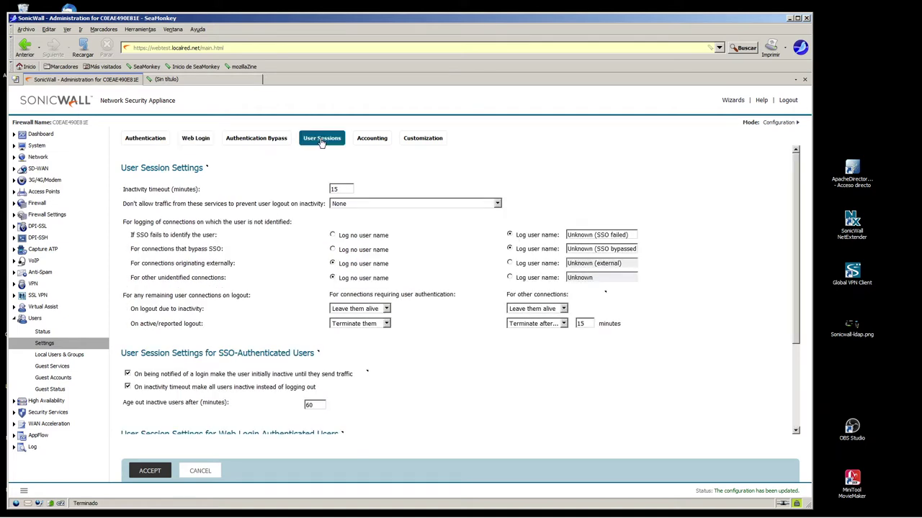
scroll(249, 308, "down", 3)
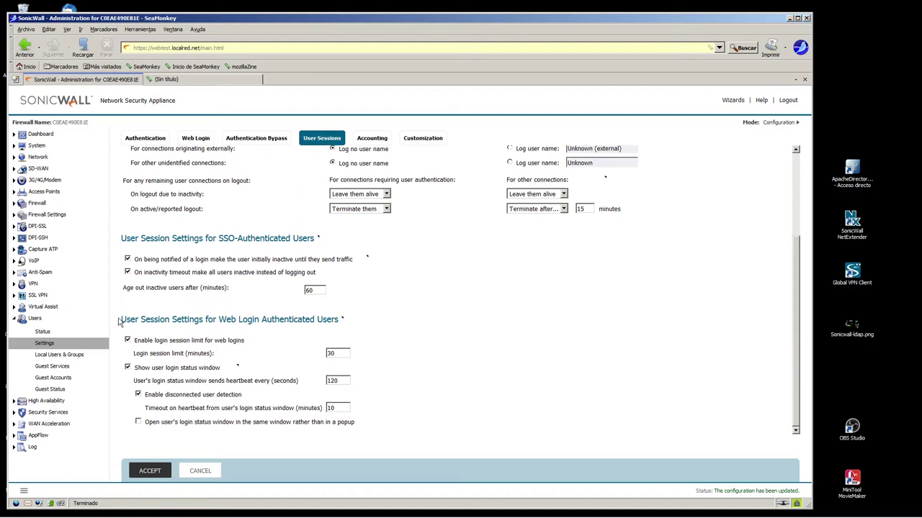
left_click_drag(121, 319, 367, 334)
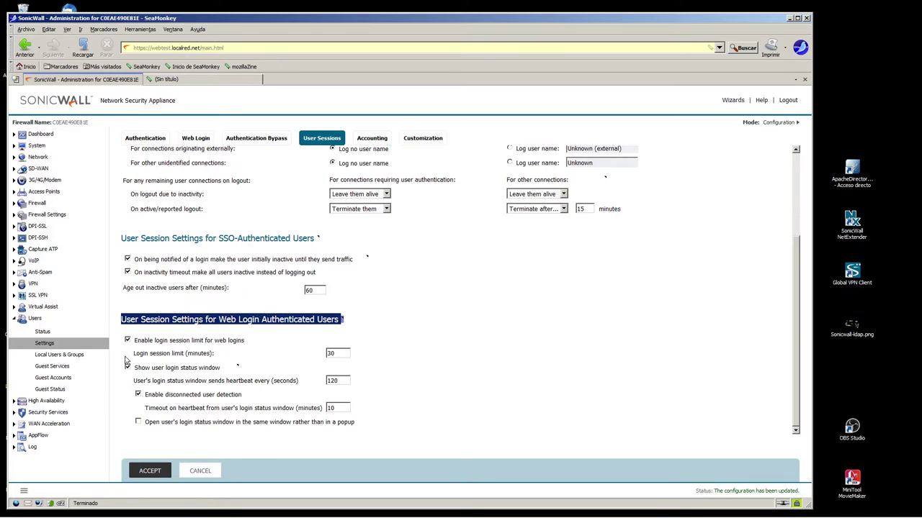
left_click_drag(141, 427, 334, 432)
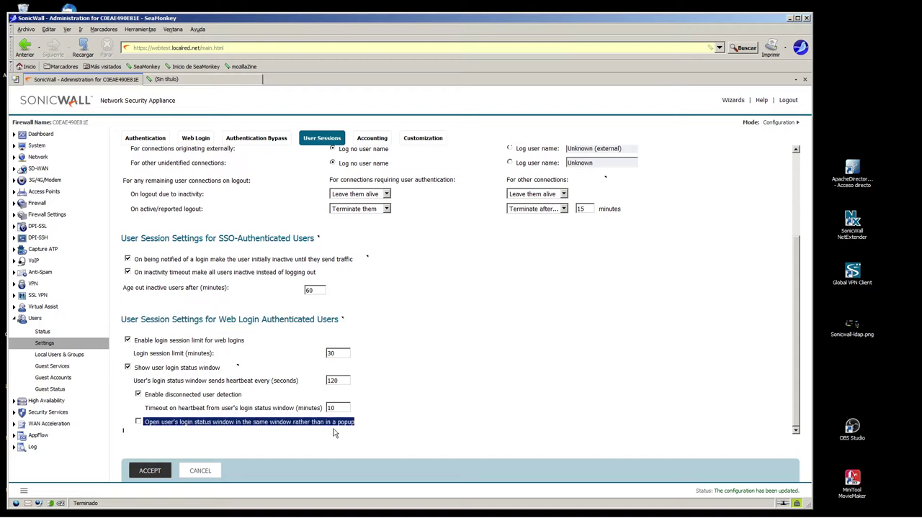
left_click(152, 426)
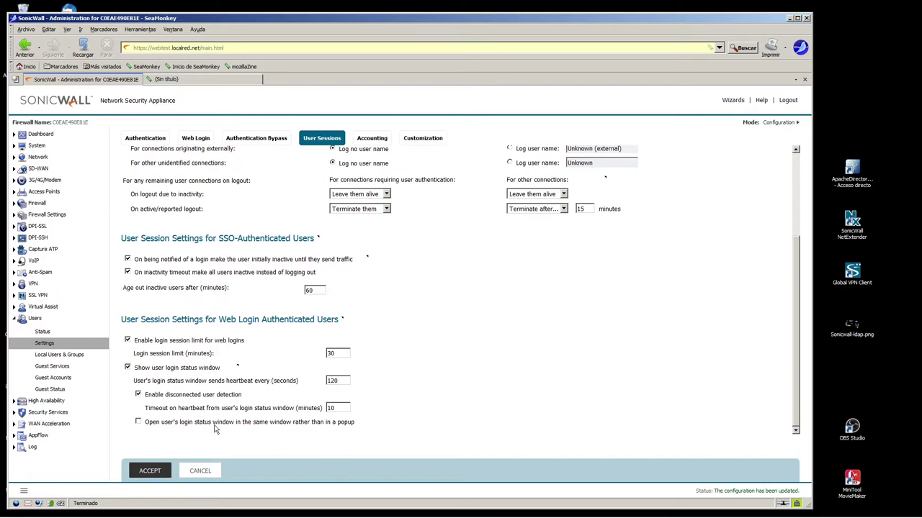
- Change the web login session limit from 30 to 40 minutes
left_click_drag(128, 418, 365, 434)
left_click(365, 431)
left_click_drag(134, 341, 327, 411)
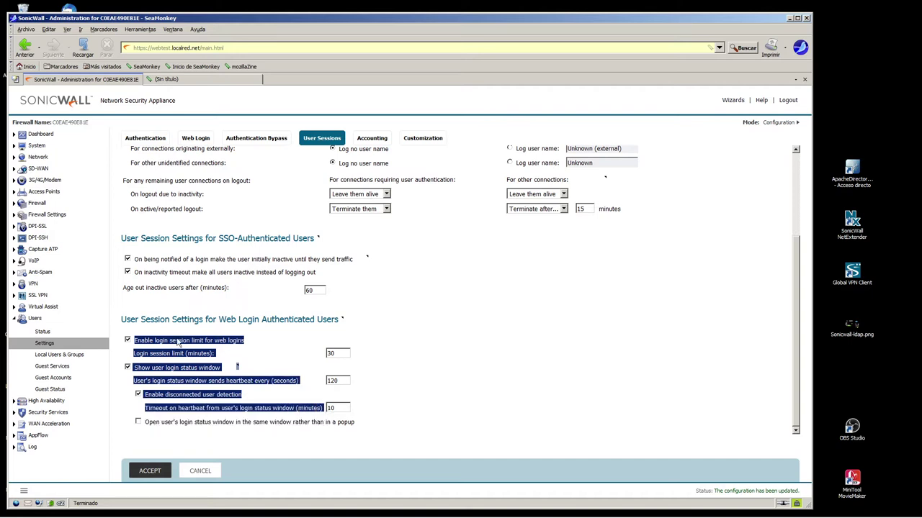
left_click_drag(344, 354, 257, 352)
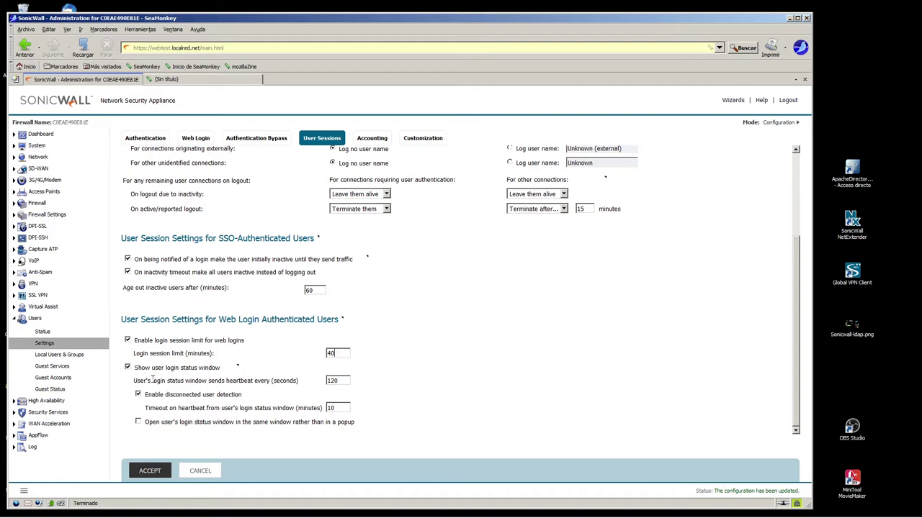
left_click_drag(134, 380, 292, 385)
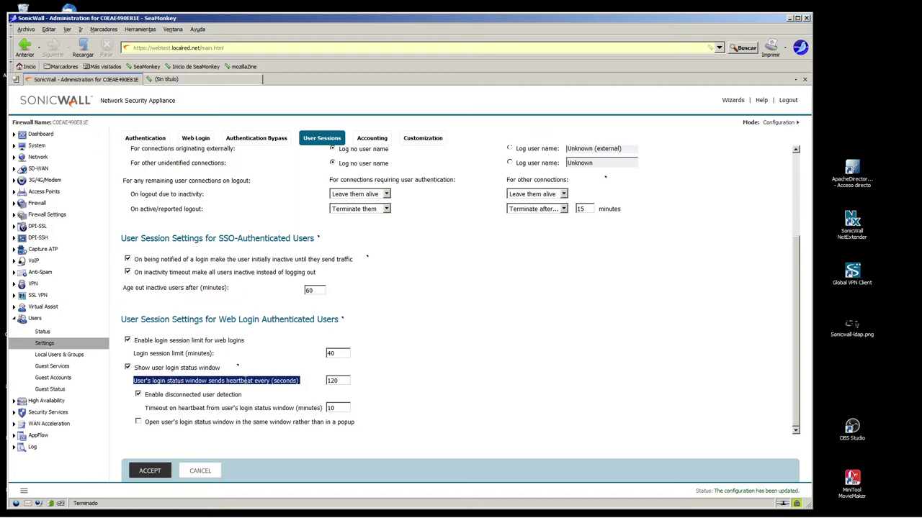
left_click(248, 380)
left_click_drag(236, 381, 264, 383)
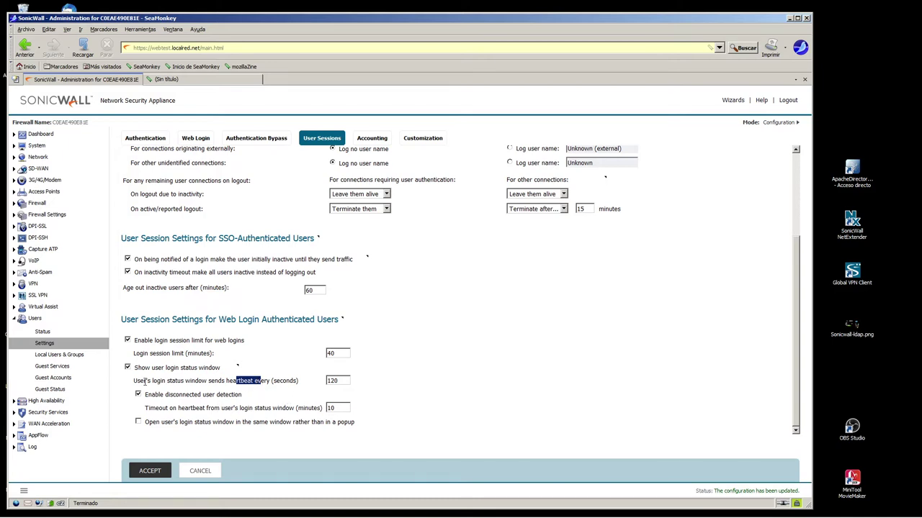
left_click_drag(136, 372, 326, 418)
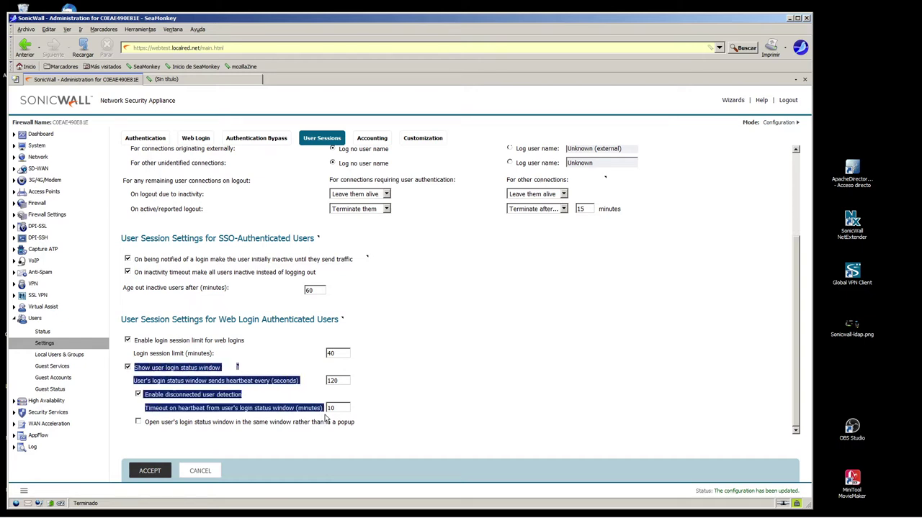
left_click(138, 394)
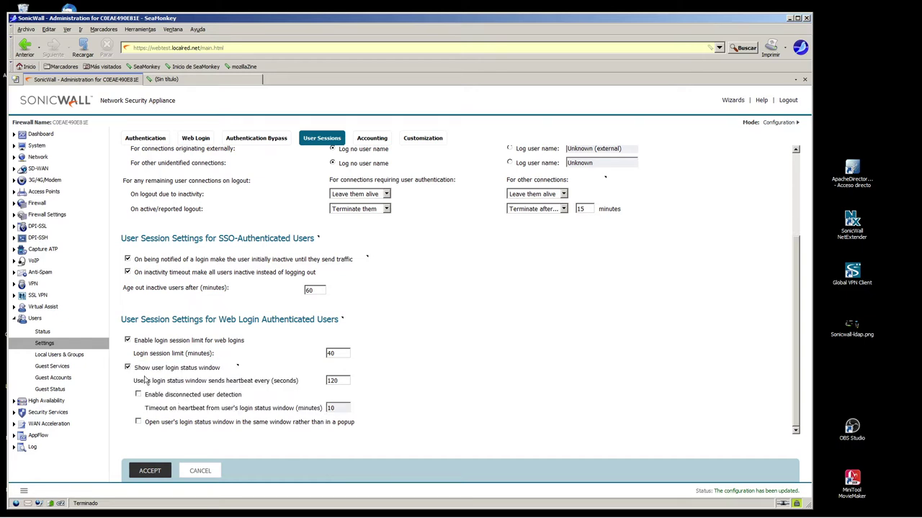
left_click(138, 395)
left_click_drag(134, 381, 302, 387)
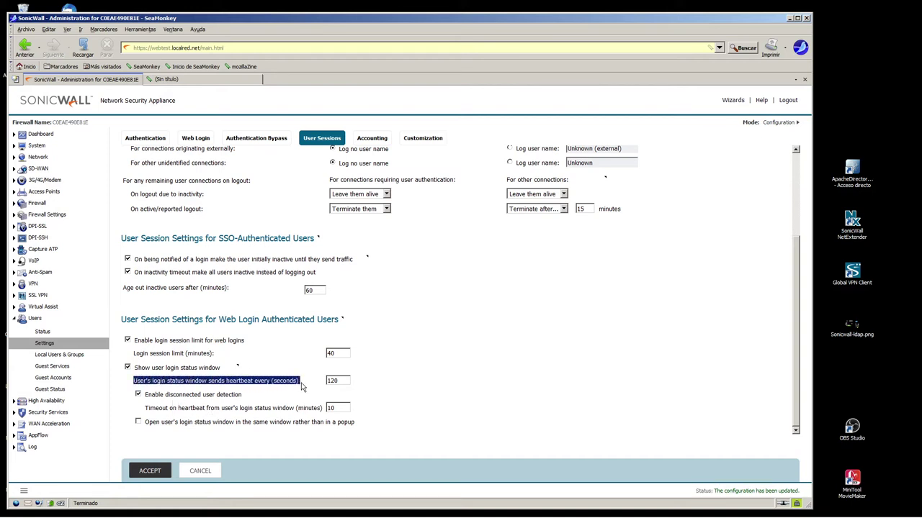
left_click_drag(144, 408, 324, 413)
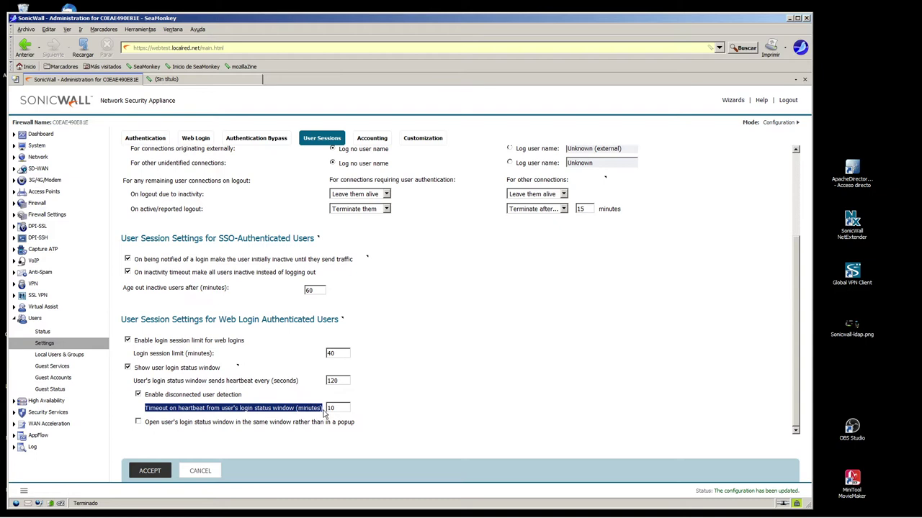
left_click(326, 412)
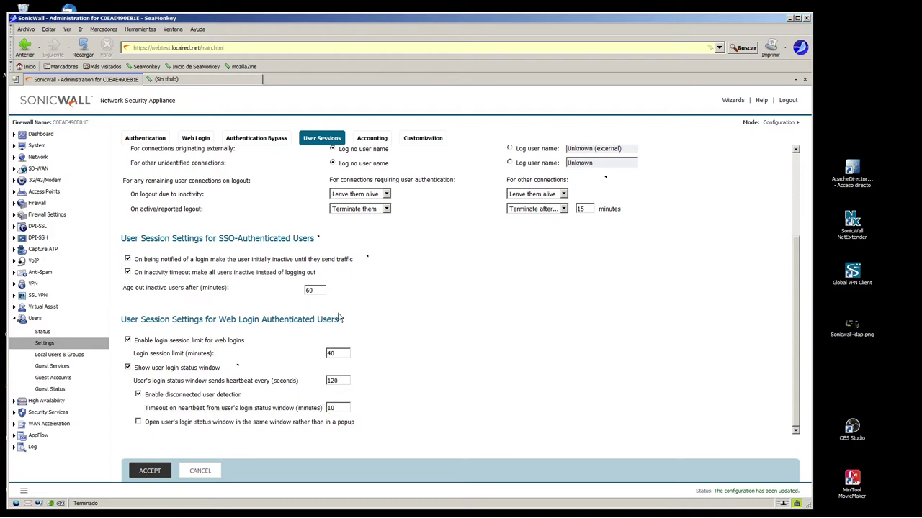
scroll(342, 317, "up", 3)
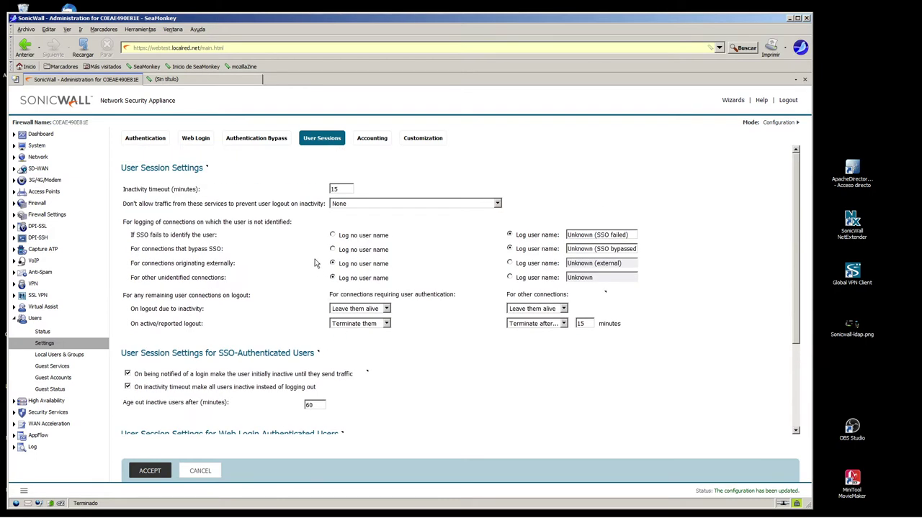
- Select the Login Status page for customization on the Customization tab
left_click(428, 142)
scroll(446, 227, "down", 5)
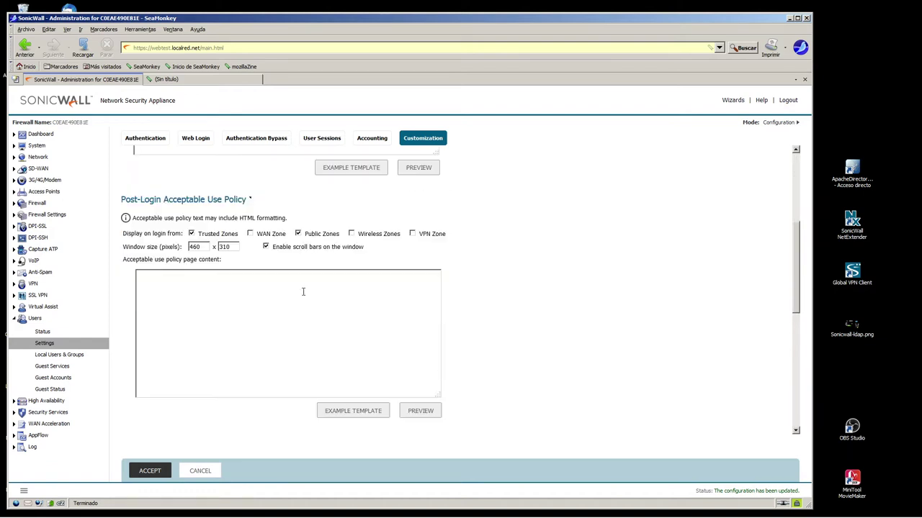
scroll(302, 293, "down", 5)
left_click(258, 263)
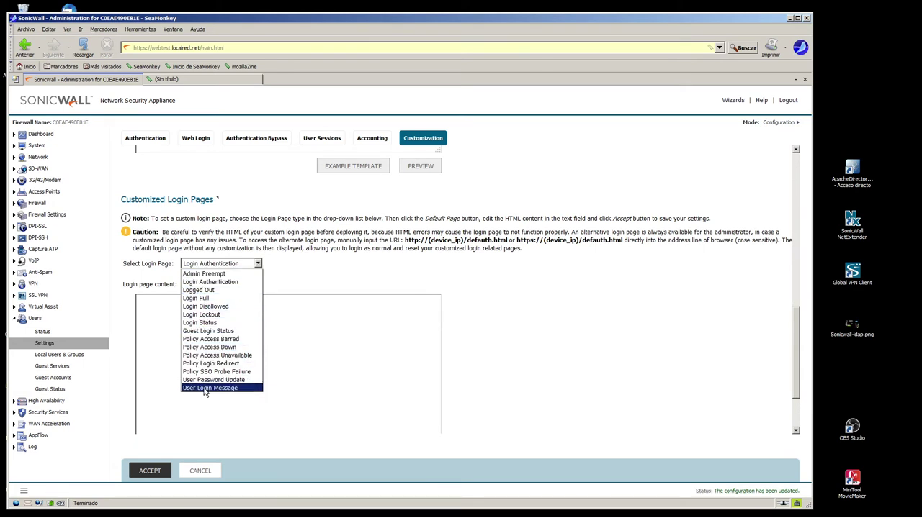
left_click(551, 317)
left_click(218, 265)
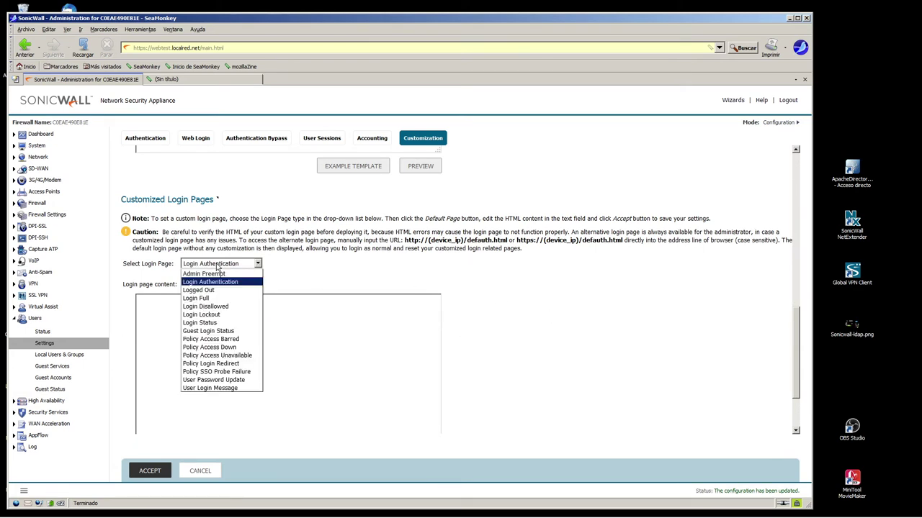
left_click(258, 265)
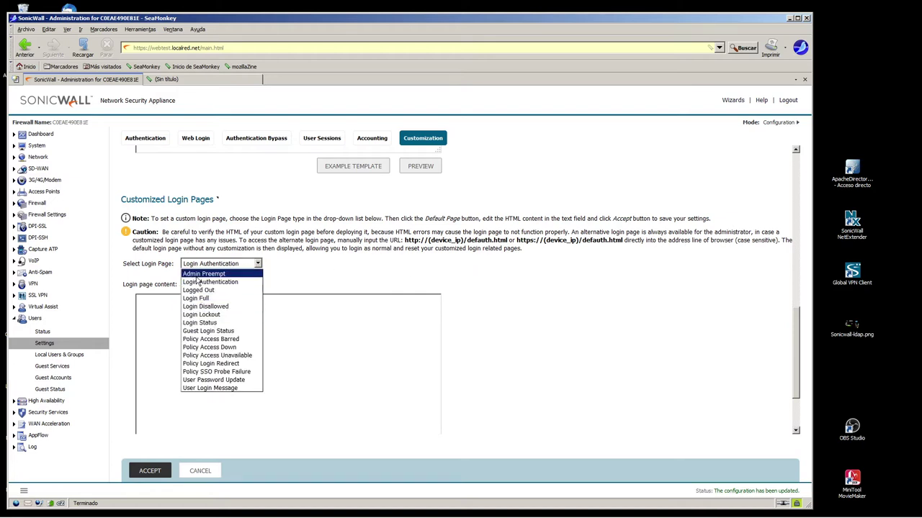
left_click(194, 326)
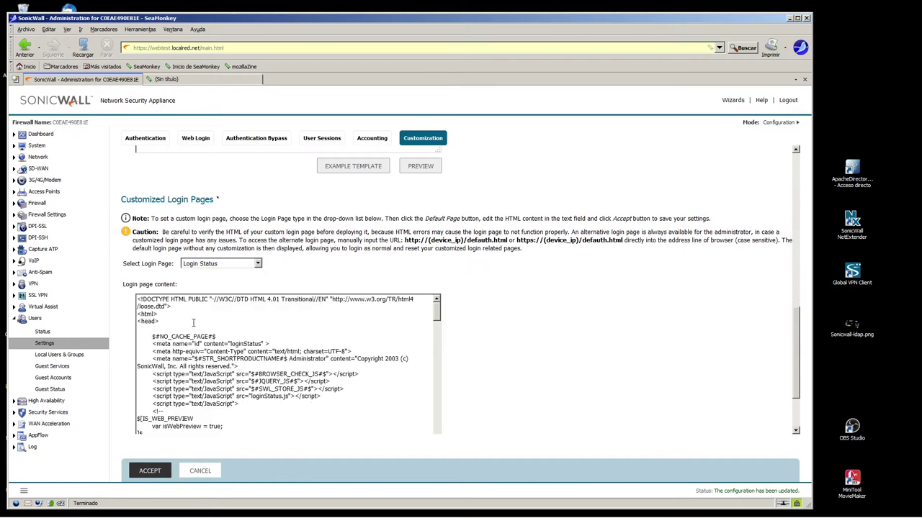
- Preview the Login Status page, turn off the preview warning, and close the preview
scroll(295, 316, "down", 5)
scroll(514, 340, "down", 2)
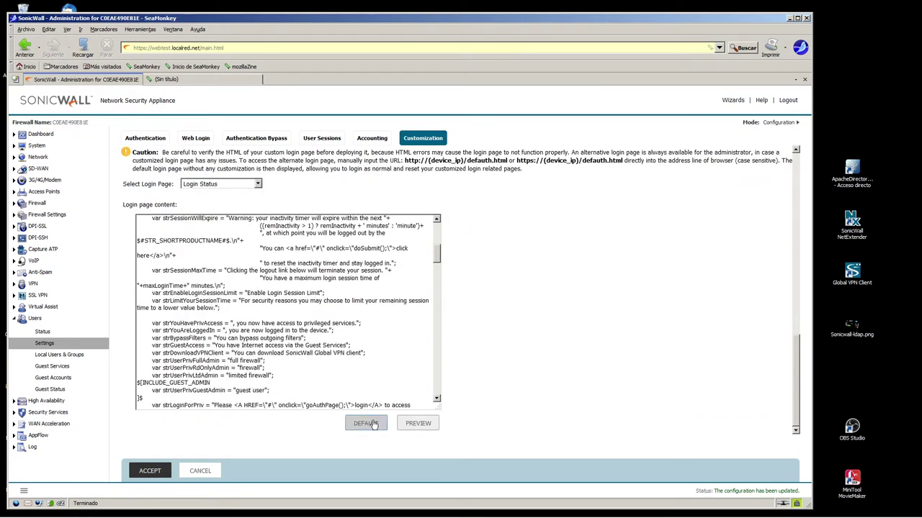
left_click(412, 425)
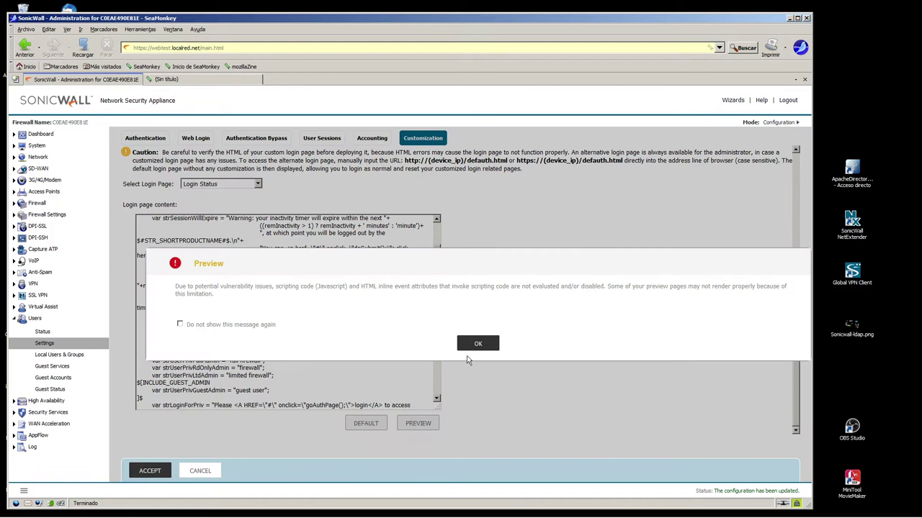
left_click(180, 324)
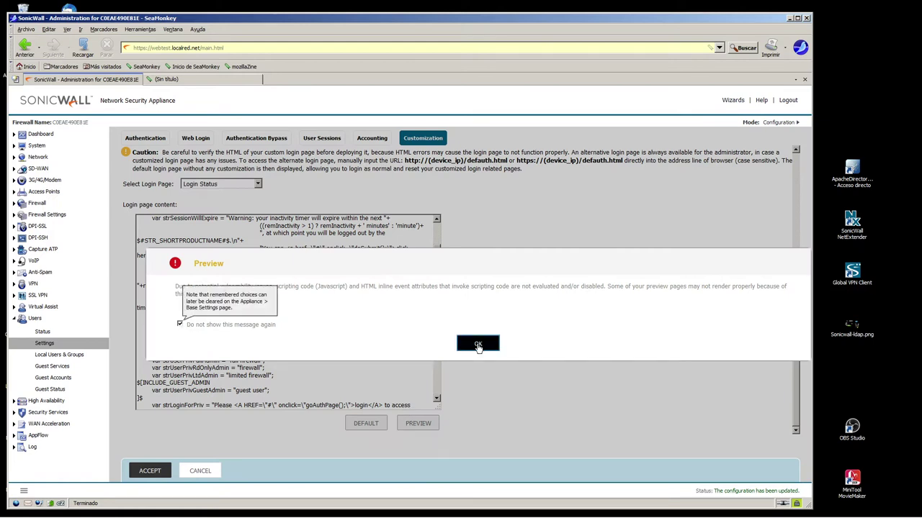
left_click(477, 346)
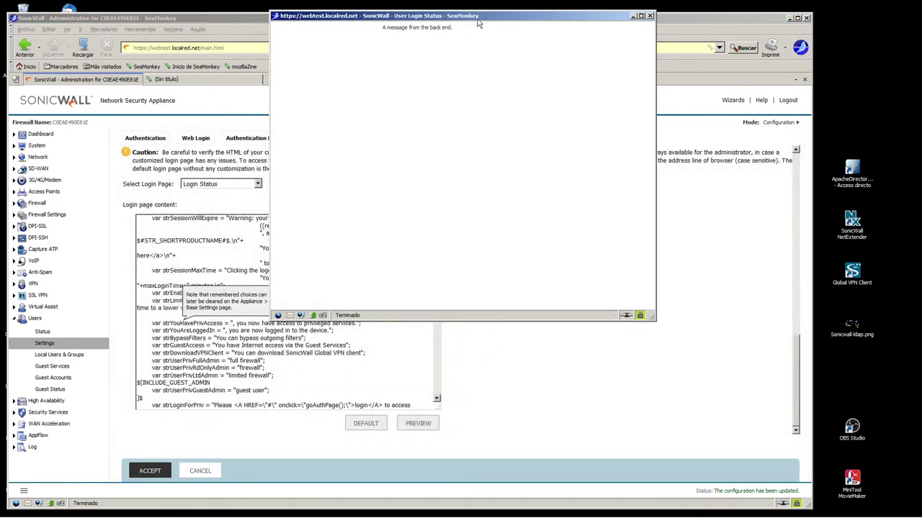
left_click_drag(379, 29, 469, 31)
left_click(649, 17)
left_click(257, 184)
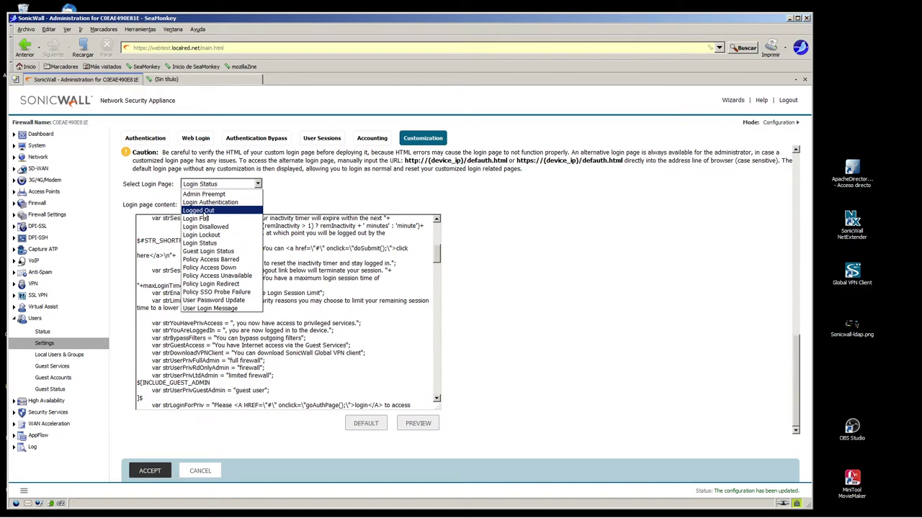
- Load the default HTML for the Logged Out page and preview it
left_click(203, 212)
left_click(365, 424)
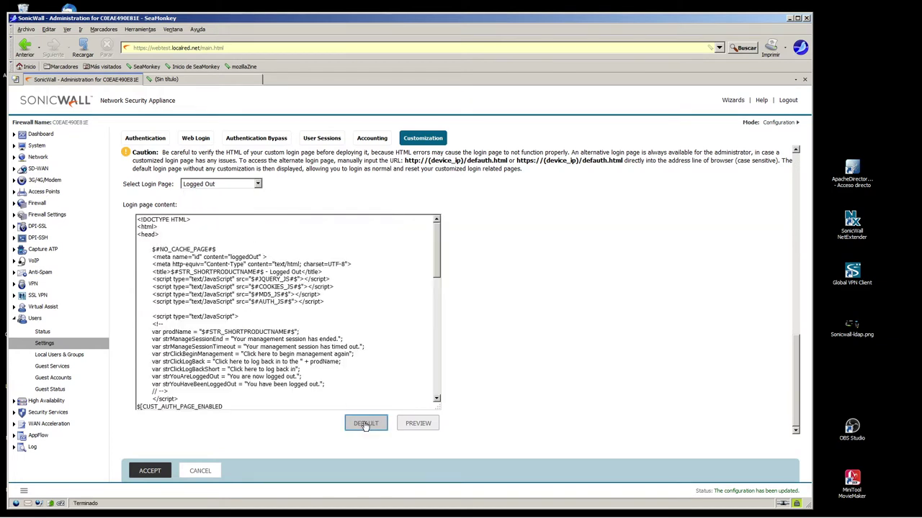
left_click(419, 429)
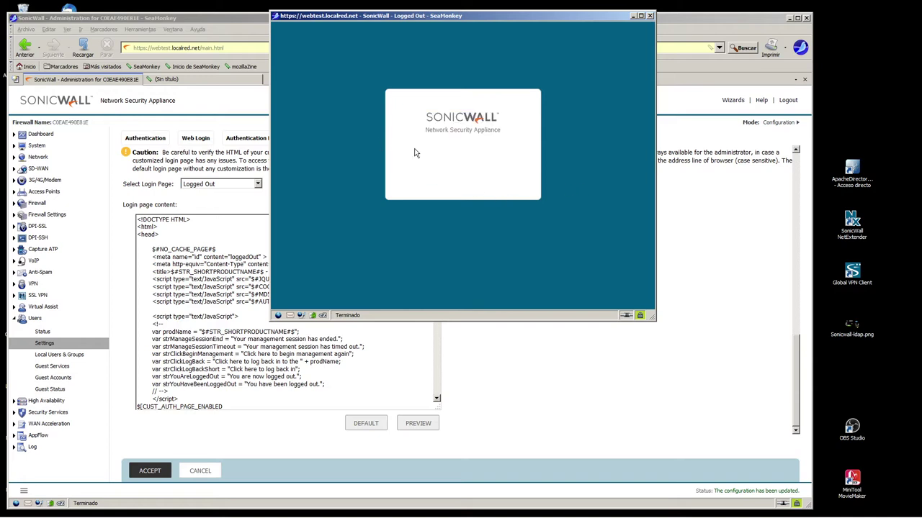
left_click(649, 15)
- Load the default Login Lockout HTML and preview its 'Too many failed login attempts' message
left_click(255, 184)
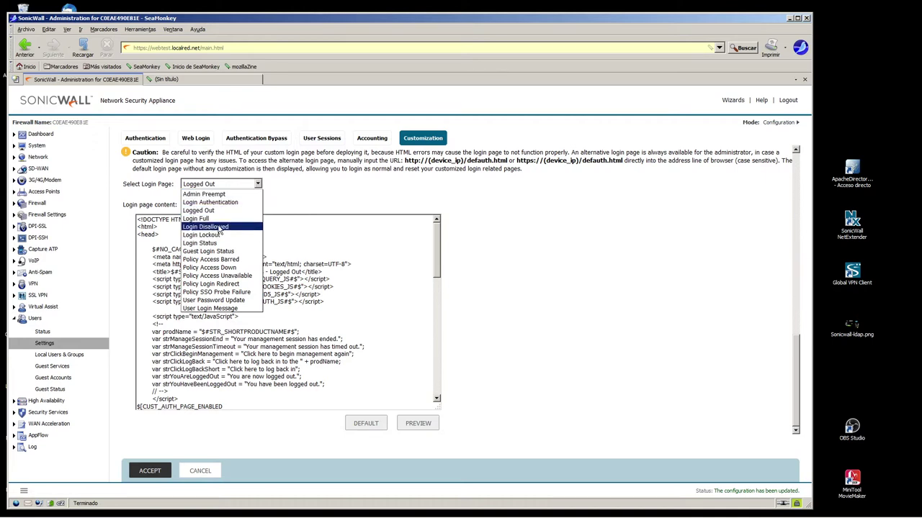
left_click(188, 244)
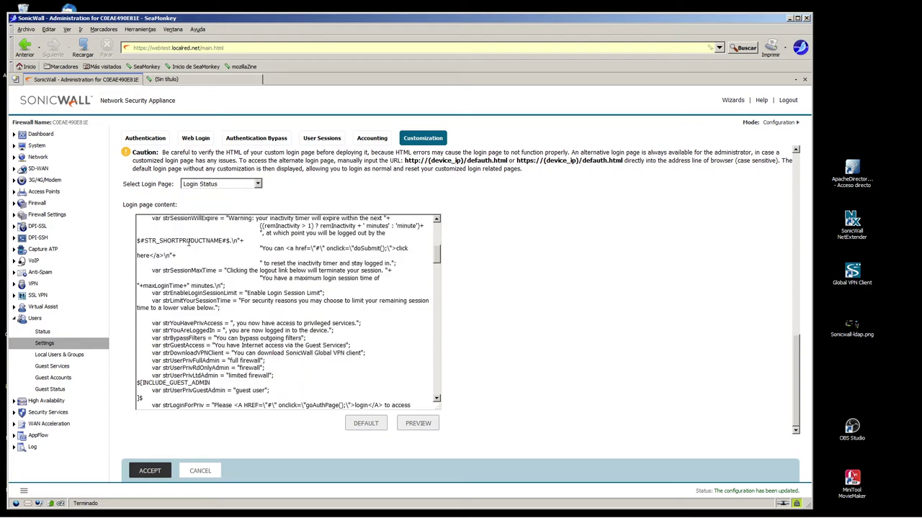
left_click(258, 184)
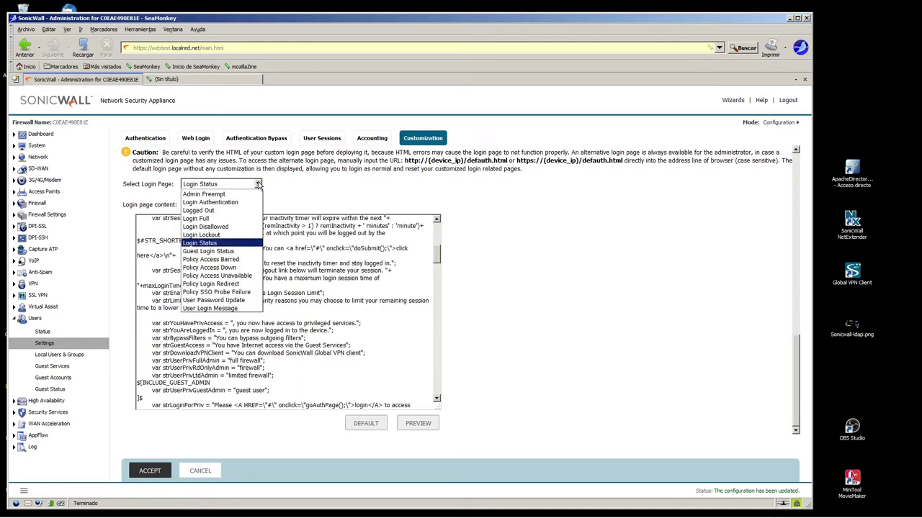
left_click(210, 235)
left_click(365, 423)
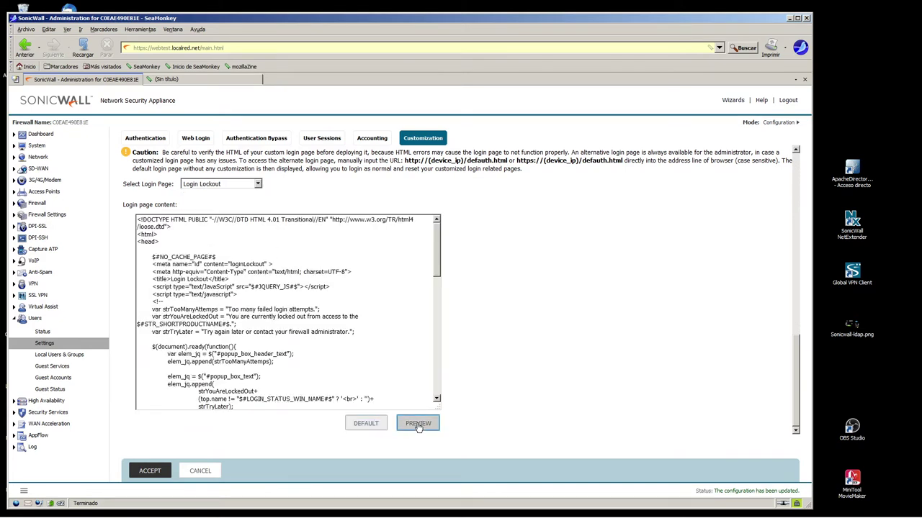
left_click(417, 423)
left_click_drag(416, 159, 520, 165)
left_click(423, 164)
left_click_drag(416, 160, 514, 164)
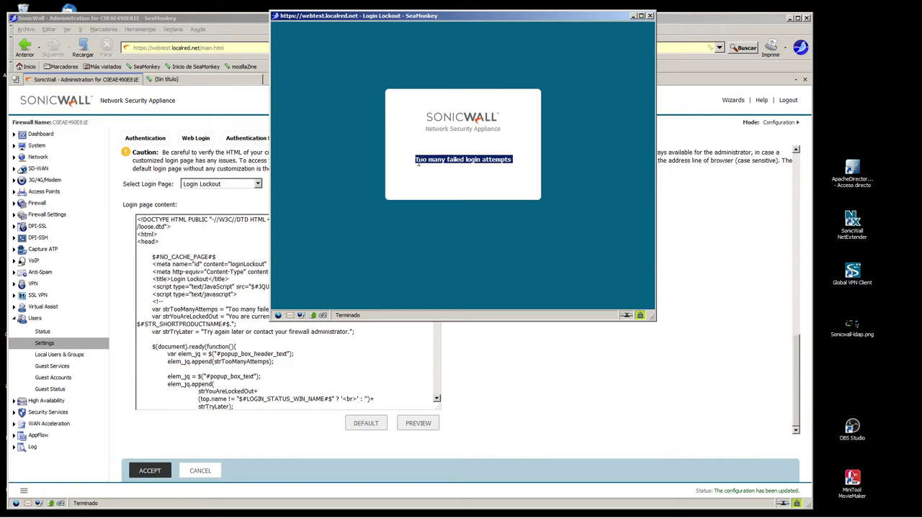
left_click(650, 16)
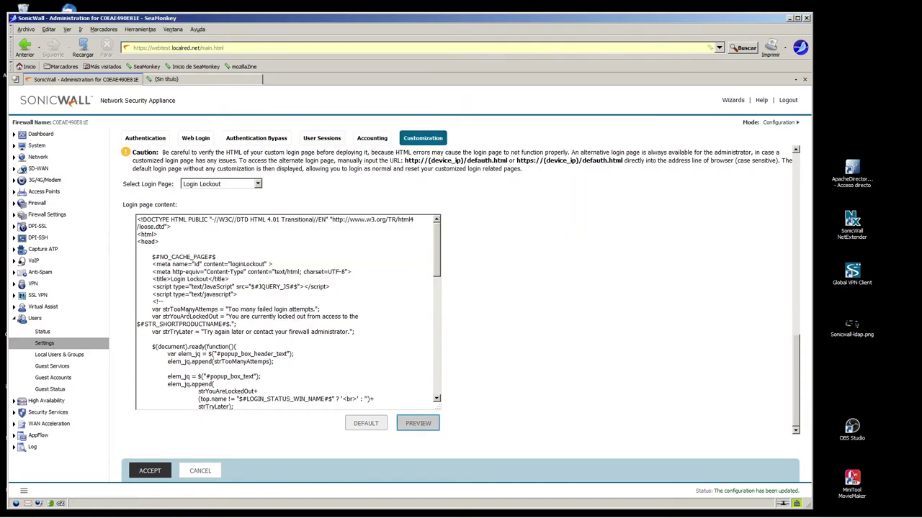
scroll(308, 290, "up", 5)
scroll(288, 310, "down", 5)
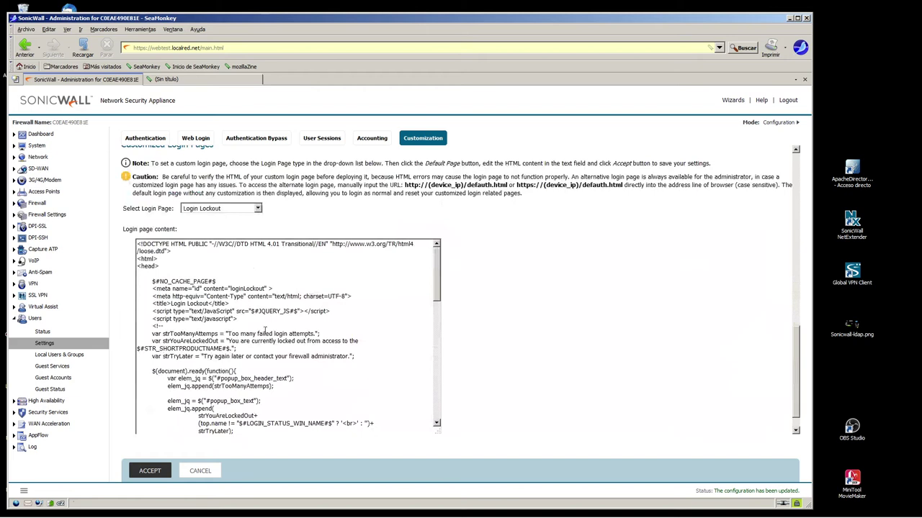
scroll(265, 315, "down", 5)
scroll(266, 317, "up", 5)
scroll(793, 334, "down", 1)
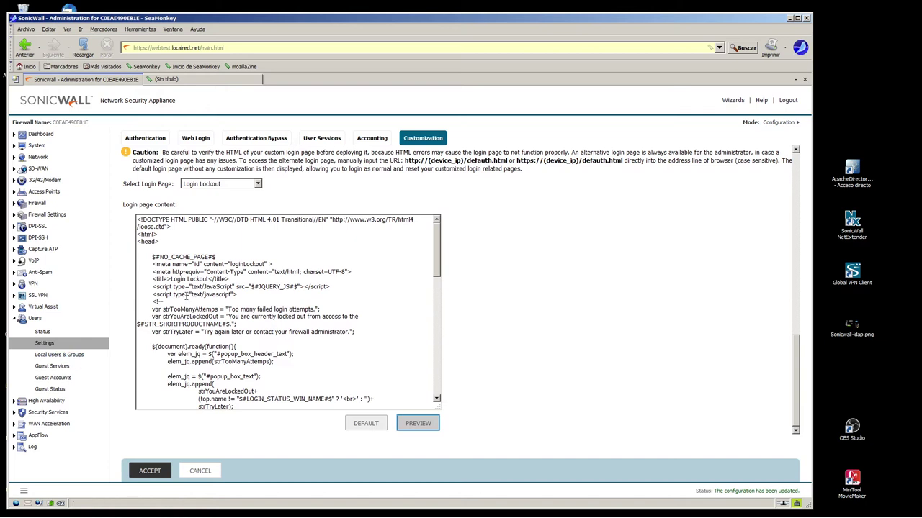
mouse_move(437, 236)
left_mouse_down()
mouse_move(438, 374)
mouse_move(446, 222)
left_mouse_up()
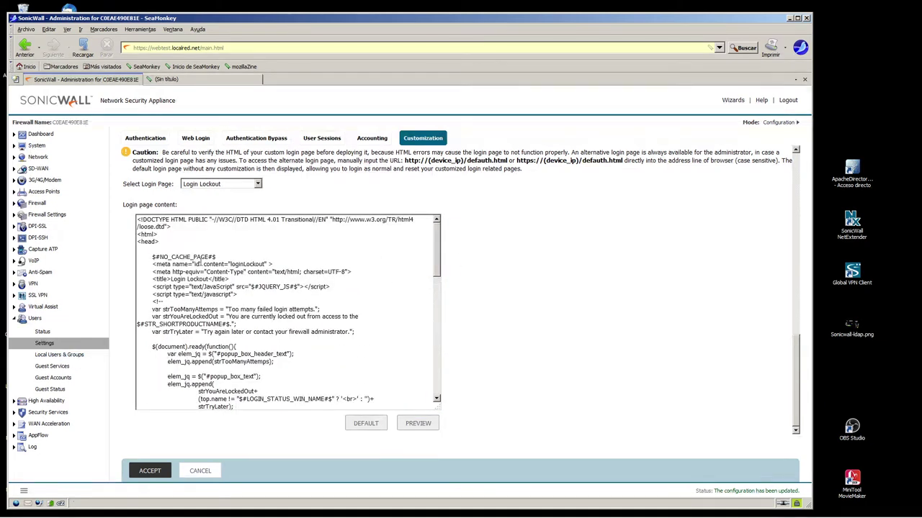
left_click_drag(138, 220, 370, 392)
left_click(367, 326)
scroll(367, 327, "down", 5)
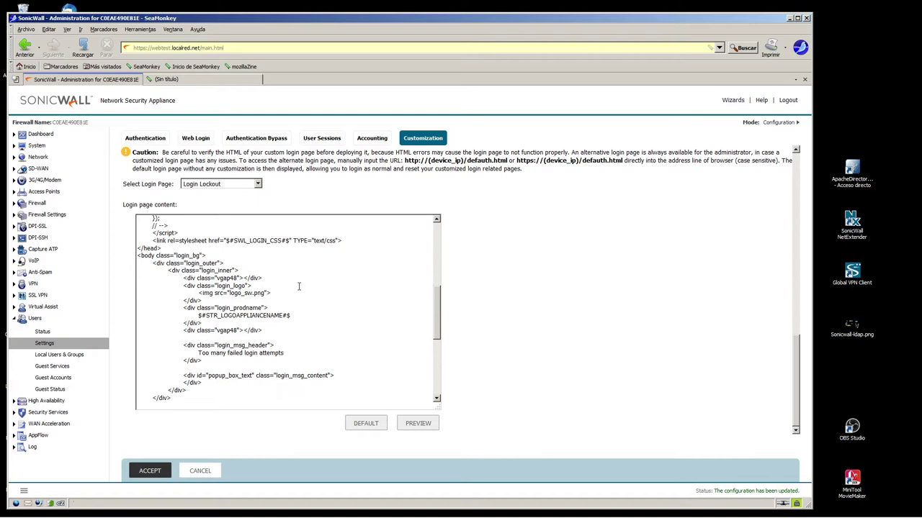
scroll(438, 305, "down", 5)
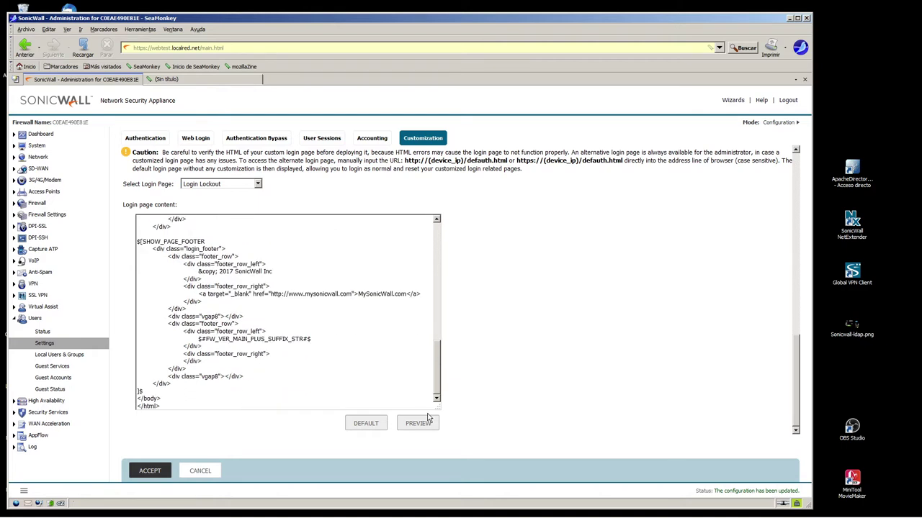
left_click_drag(167, 406, 137, 190)
left_click(302, 271)
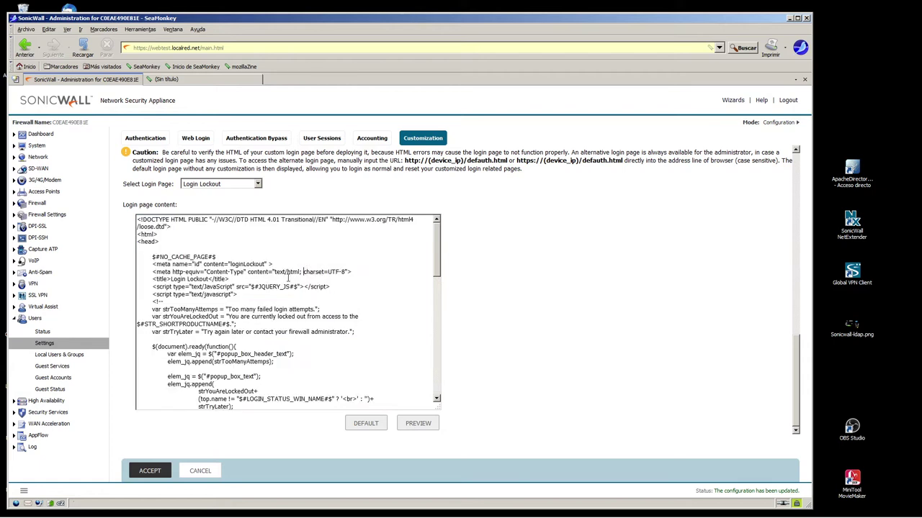
left_click_drag(139, 219, 319, 446)
left_click(220, 397)
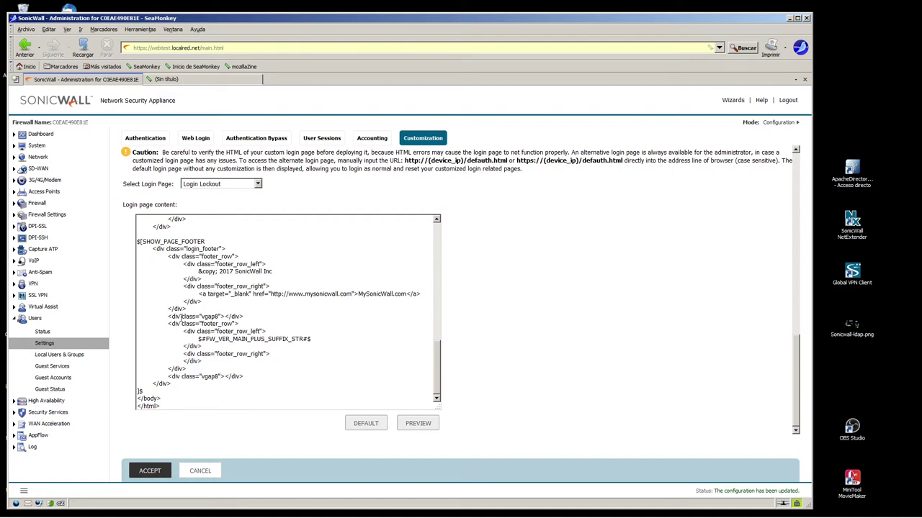
scroll(200, 332, "up", 15)
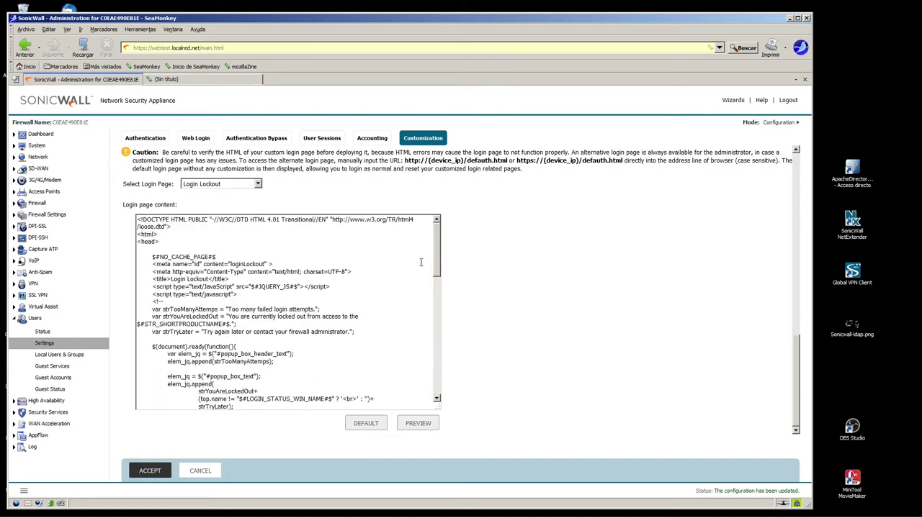
key("ctrl+a")
left_click(193, 272)
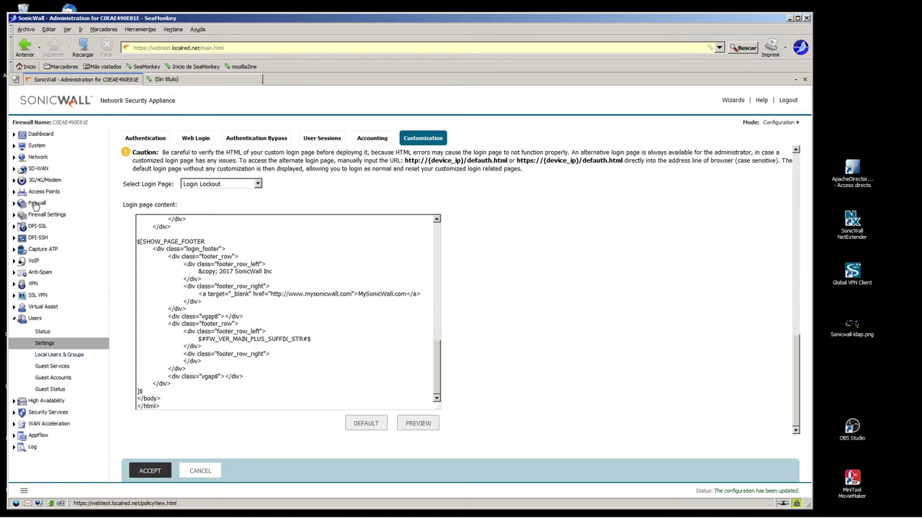
- Filter Firewall Access Rules to WAN-to-ARemoto, IPv4, custom rules
left_click(36, 203)
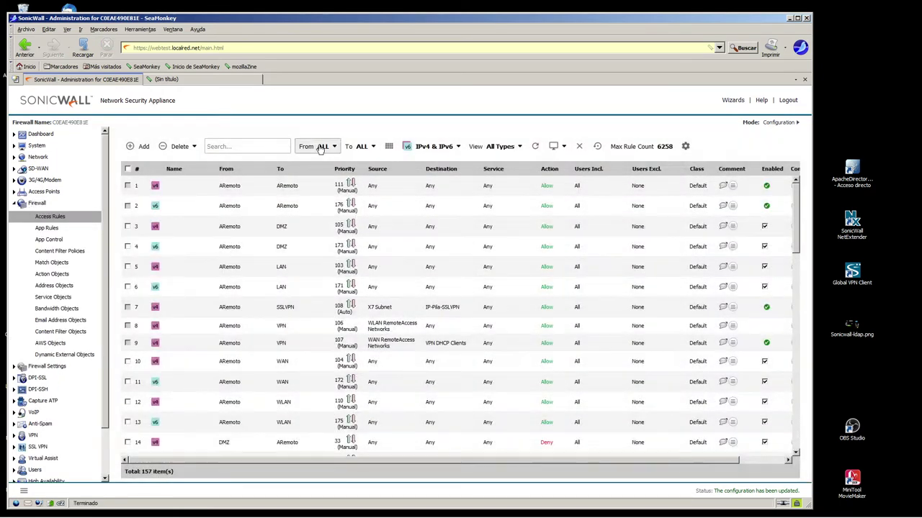
left_click(320, 146)
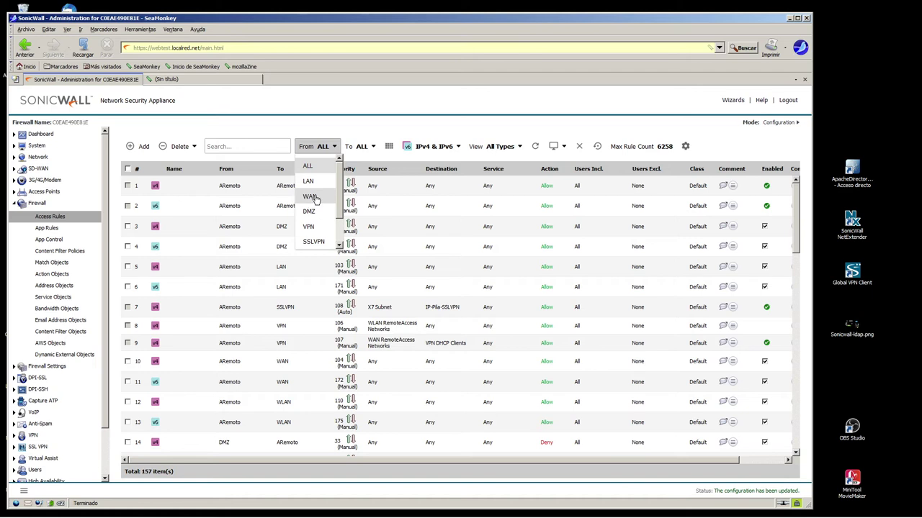
left_click(316, 197)
left_click(364, 146)
left_click_drag(399, 190, 398, 260)
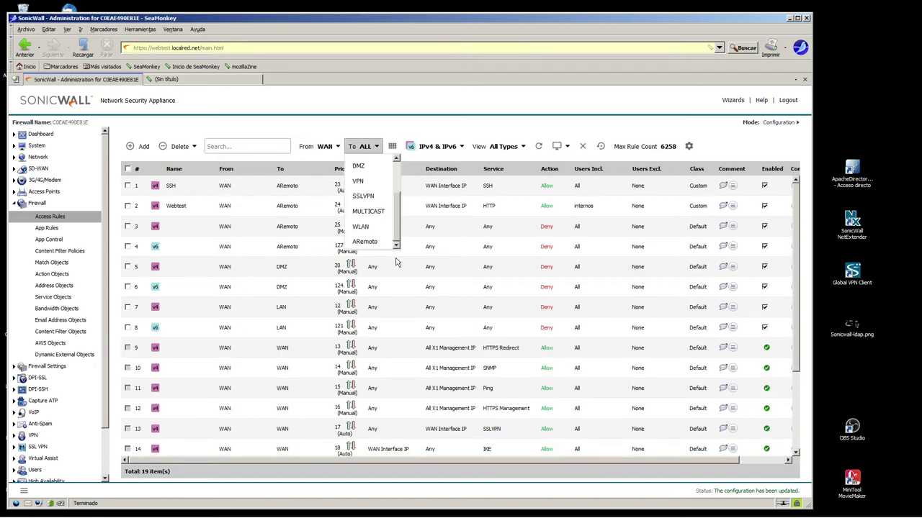
left_click(364, 243)
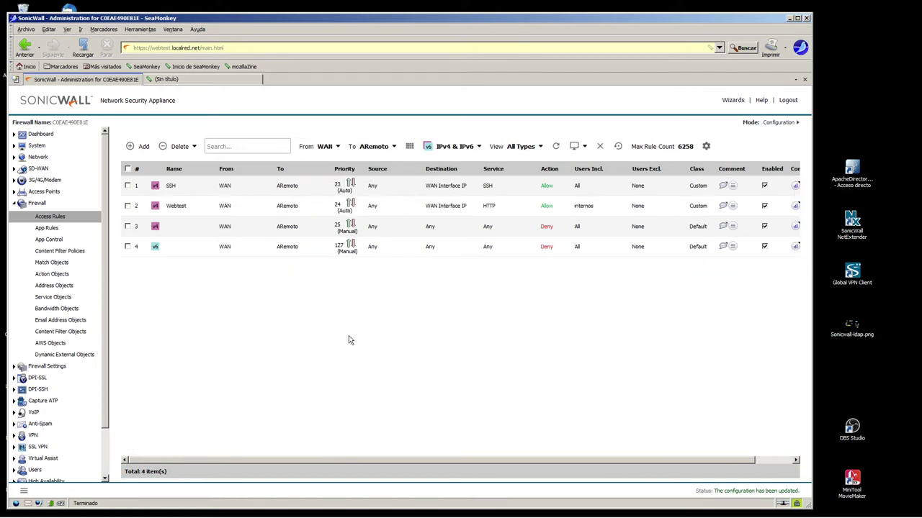
left_click(461, 148)
left_click(442, 165)
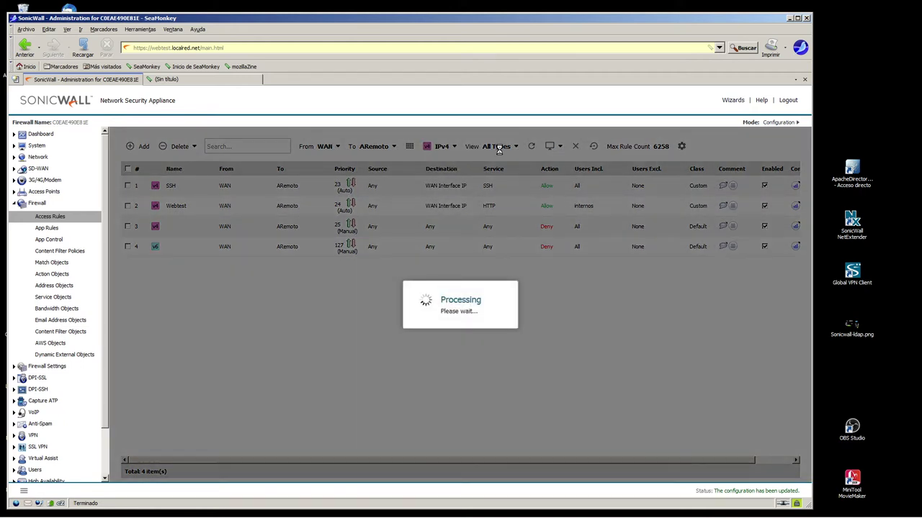
left_click(502, 148)
left_click(487, 196)
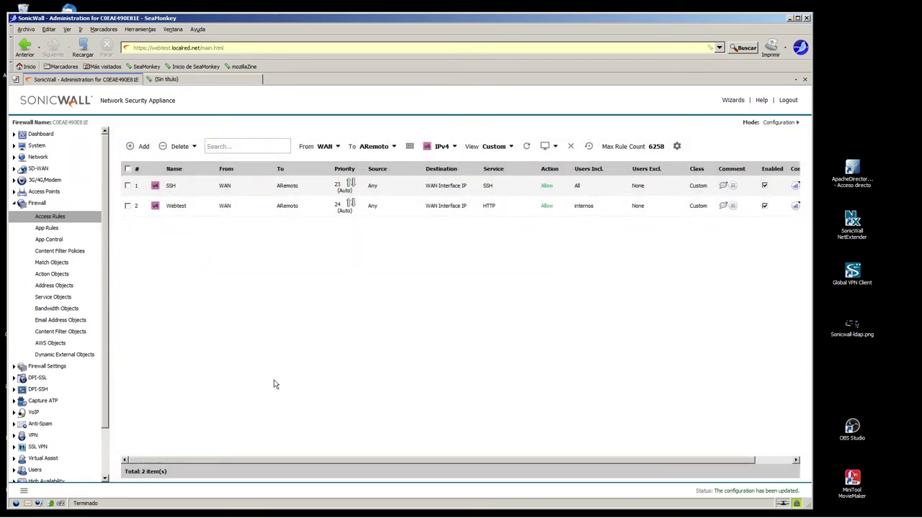
- Delete the Webtest access rule and confirm with Aceptar
left_click_drag(230, 461, 504, 464)
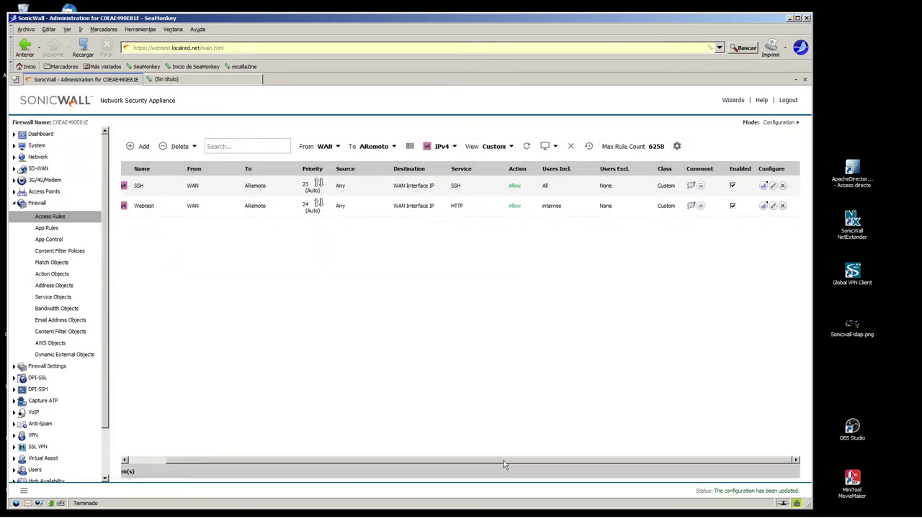
left_click(782, 206)
left_click(390, 281)
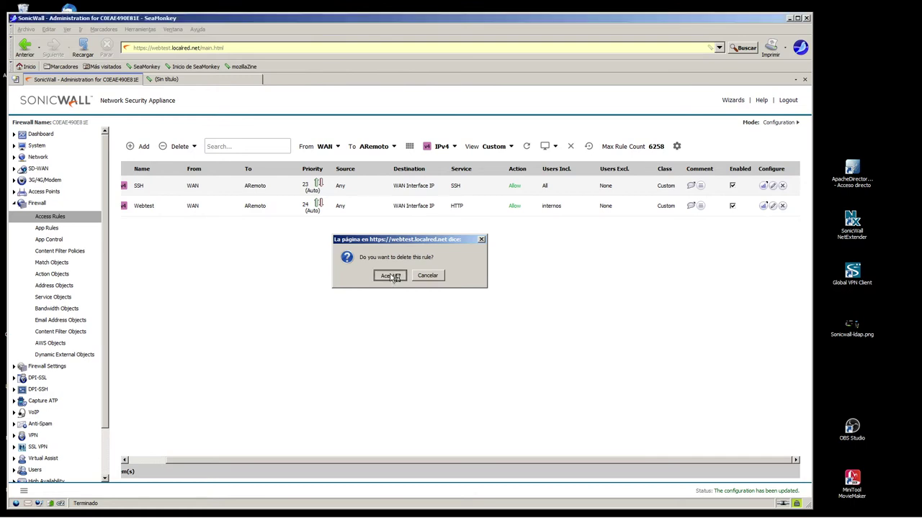
- Filter Network > NAT Policies to IPv4 custom policies
left_click(36, 158)
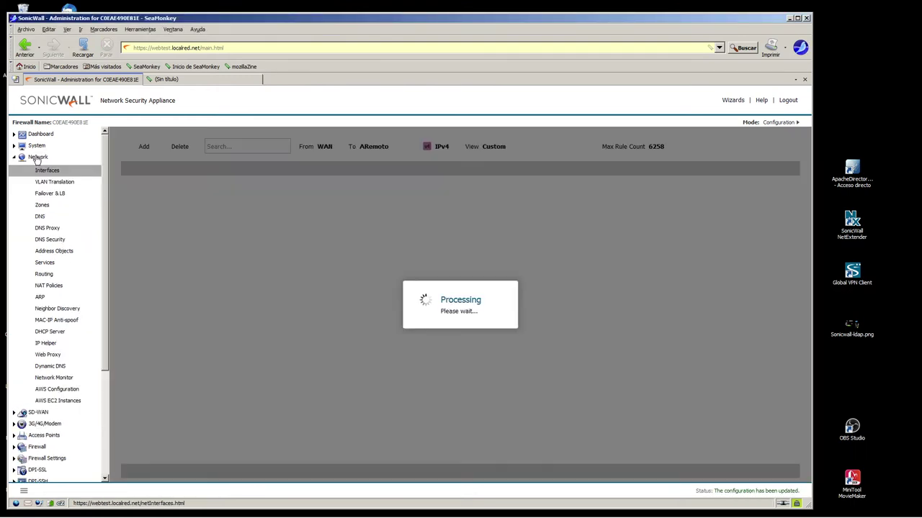
left_click(42, 286)
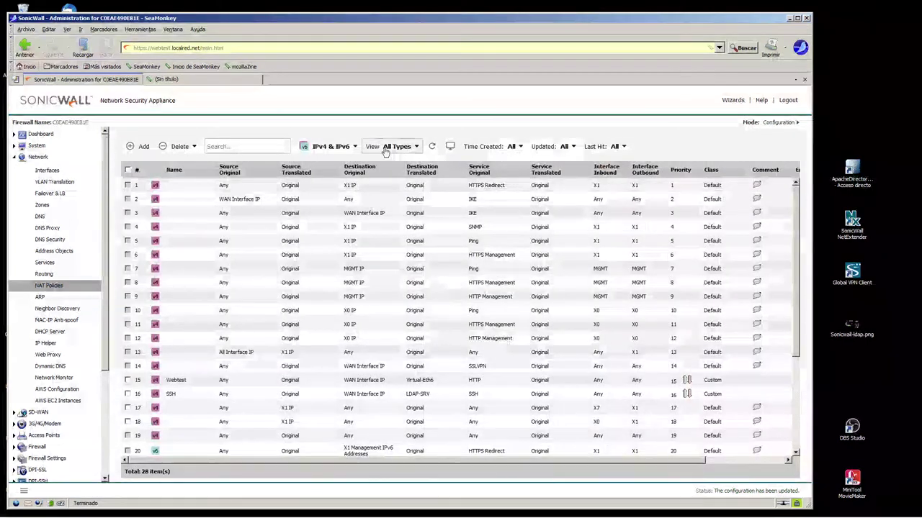
left_click(332, 146)
left_click(320, 165)
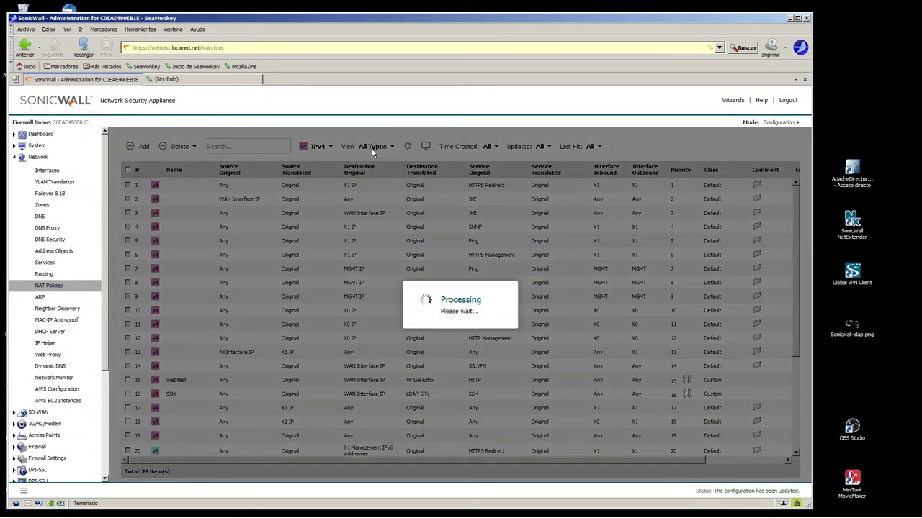
left_click(372, 147)
left_click(368, 148)
left_click(359, 196)
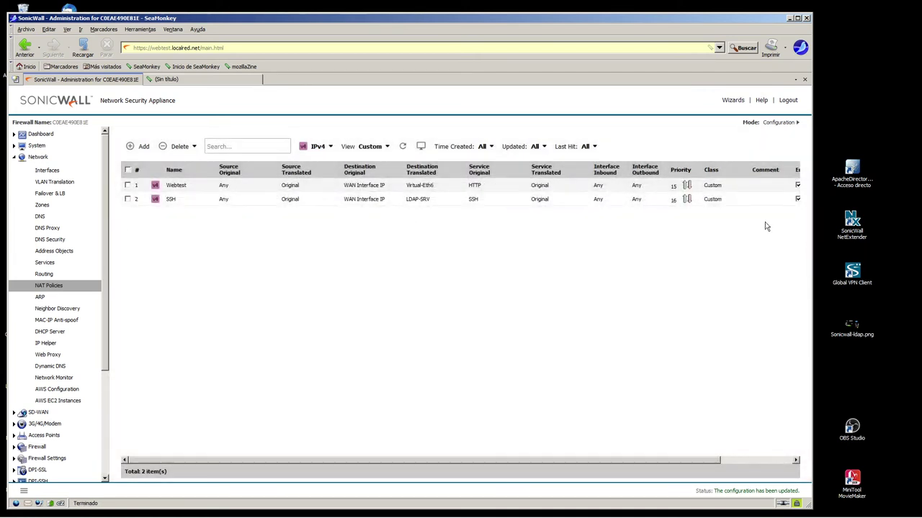
- Delete the Webtest NAT policy and confirm, leaving only SSH
left_click_drag(710, 459, 779, 461)
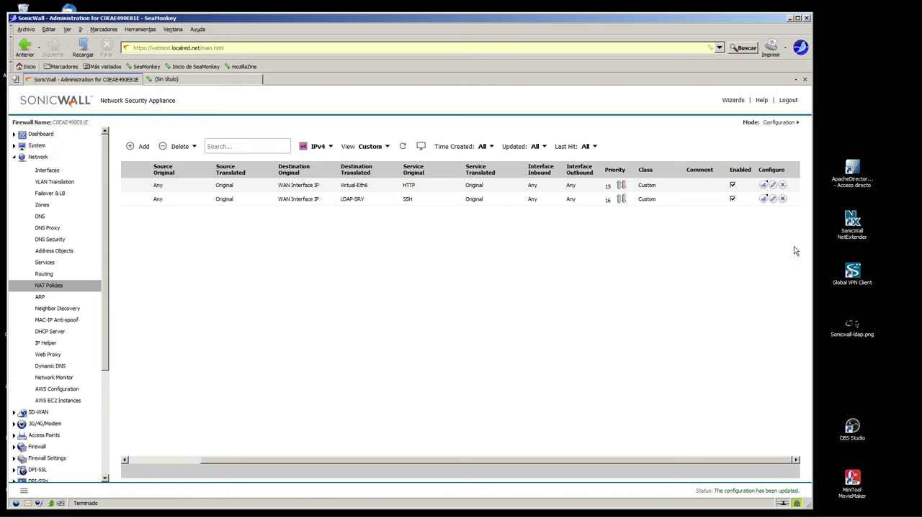
left_click(782, 185)
left_click(393, 277)
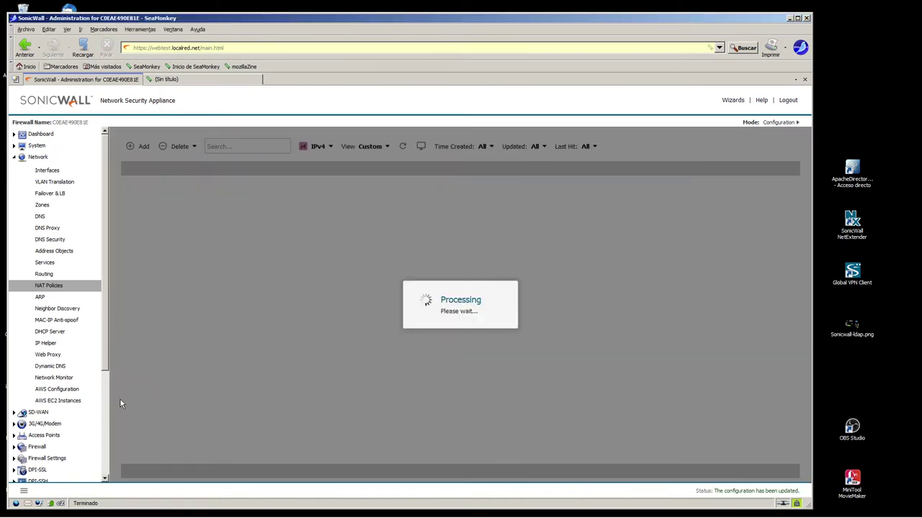
scroll(106, 371, "down", 3)
left_click(38, 308)
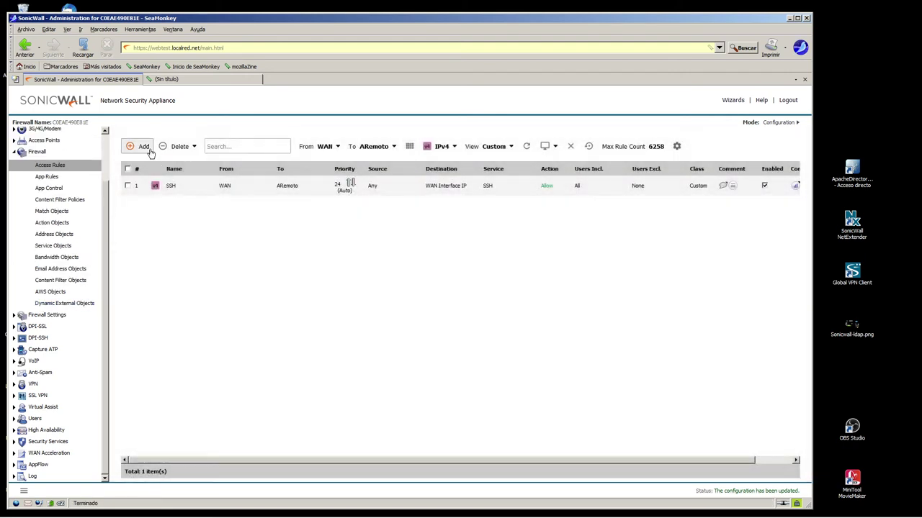
- Start a new access rule and place its form beside the network diagram
double_click(180, 186)
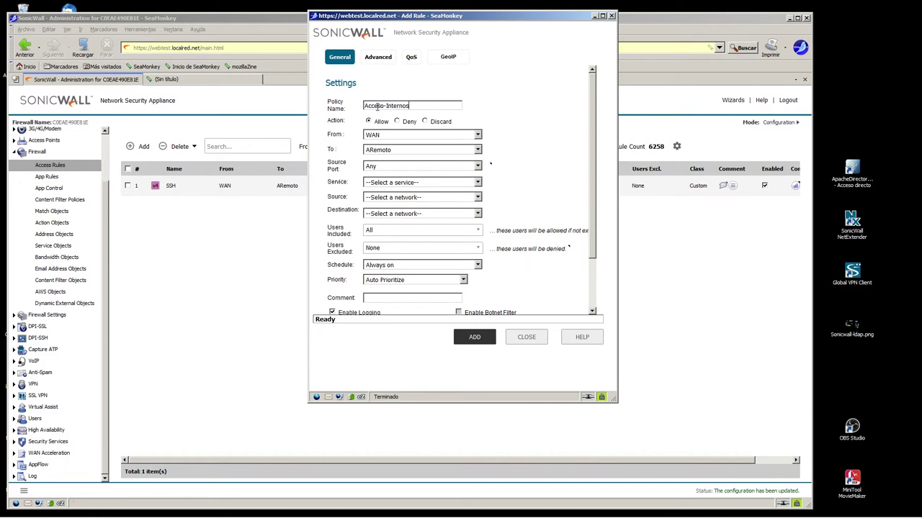
left_click_drag(329, 134, 358, 149)
left_click(789, 20)
left_click(789, 18)
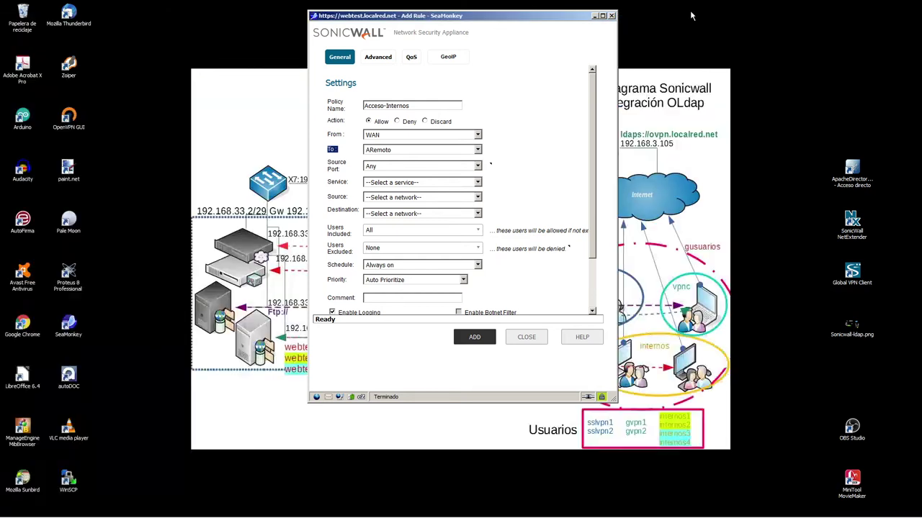
left_click_drag(565, 21, 616, 96)
left_click_drag(239, 140, 365, 381)
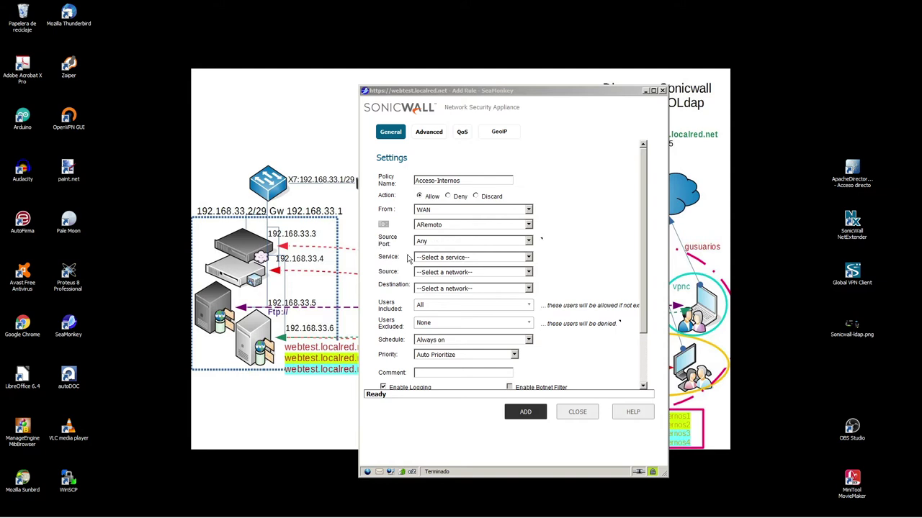
- Set the new rule's service to HTTP and its source to Any
left_click(472, 258)
scroll(532, 303, "down", 15)
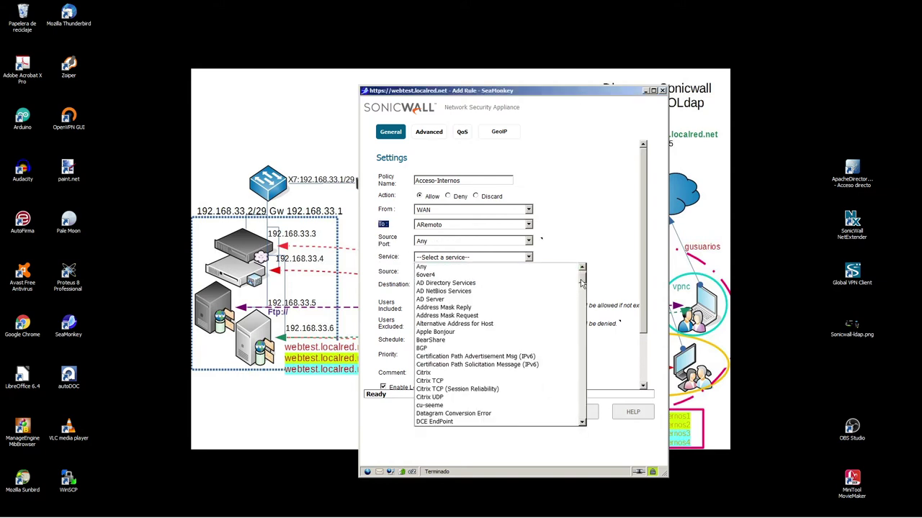
left_click(435, 289)
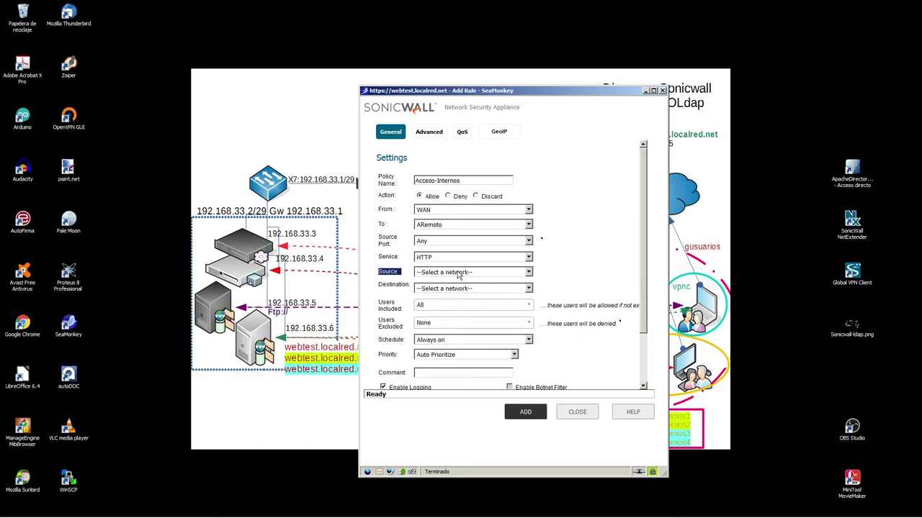
left_click(459, 275)
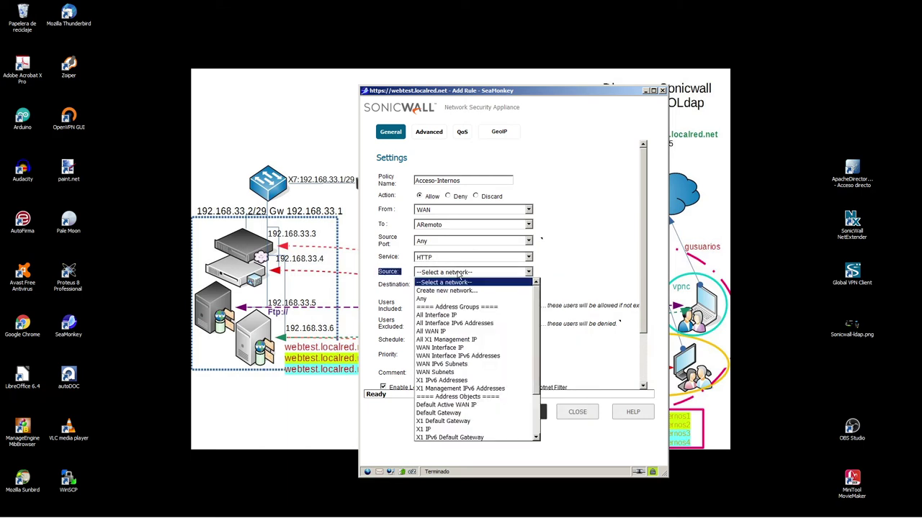
left_click(426, 300)
- Set the rule's destination to WAN Interface IP
left_click(464, 289)
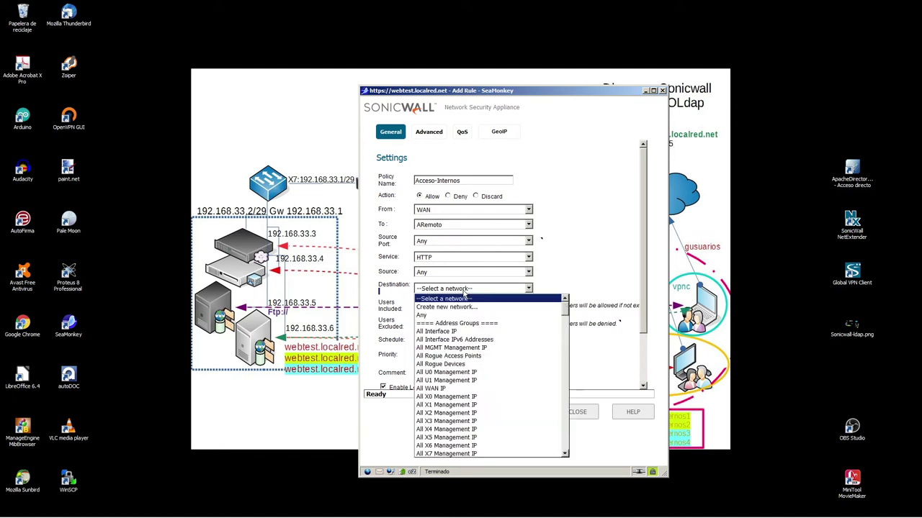
left_click_drag(605, 97, 627, 118)
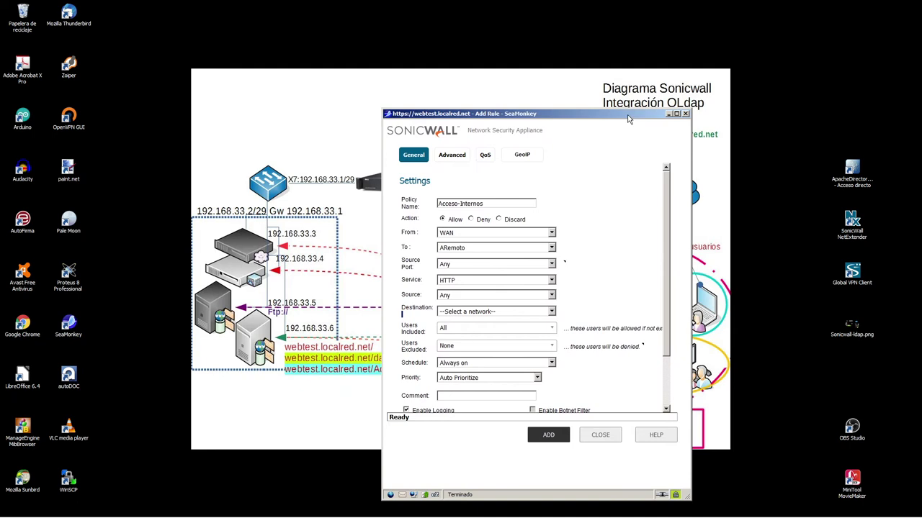
left_click(553, 311)
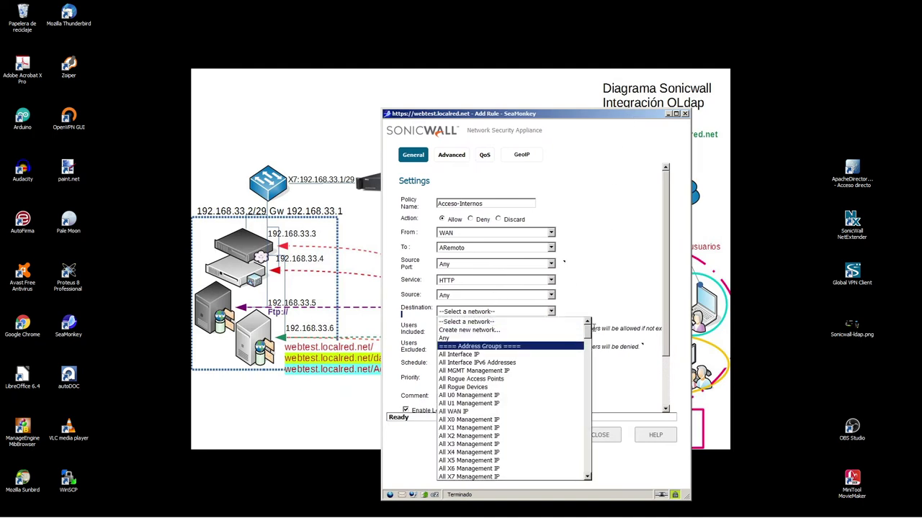
left_click_drag(587, 328, 589, 385)
left_click(446, 353)
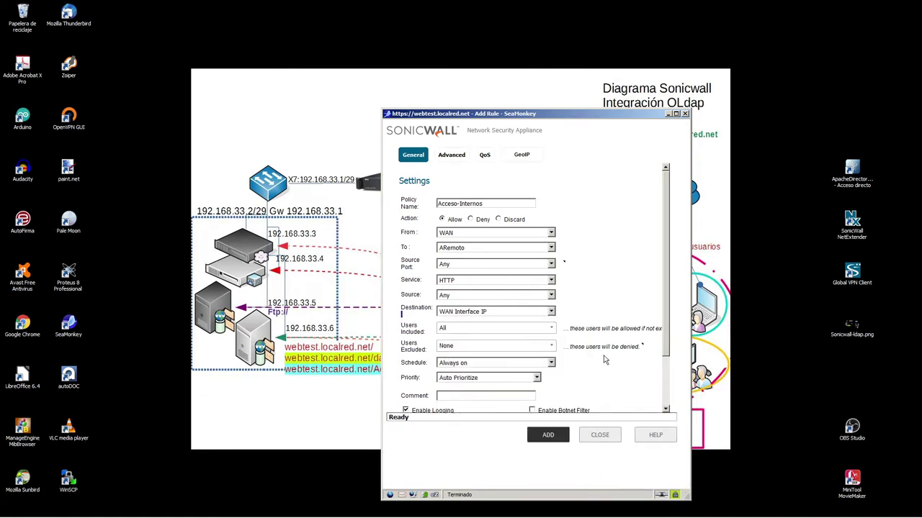
left_click_drag(398, 325, 426, 332)
left_click(552, 330)
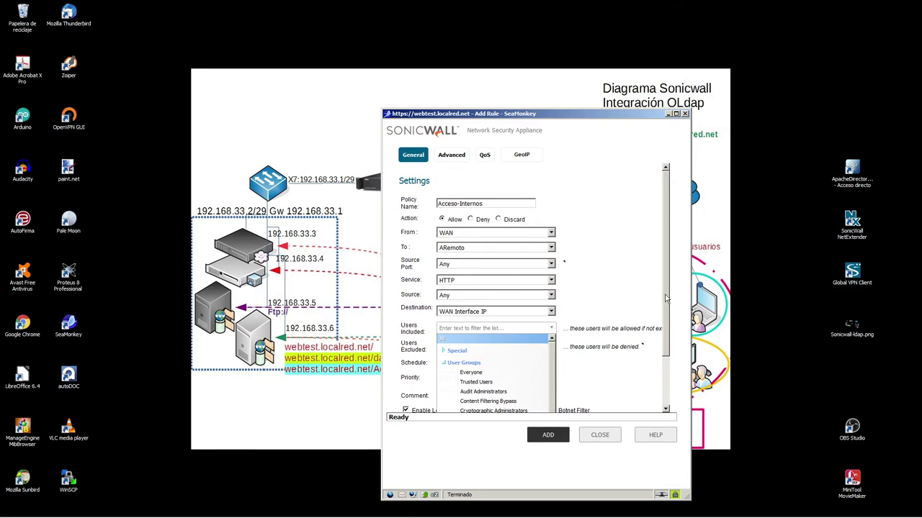
- Include only the internos user group in Acceso-Internos and show its Advanced settings
left_click_drag(667, 300, 660, 407)
scroll(547, 338, "down", 3)
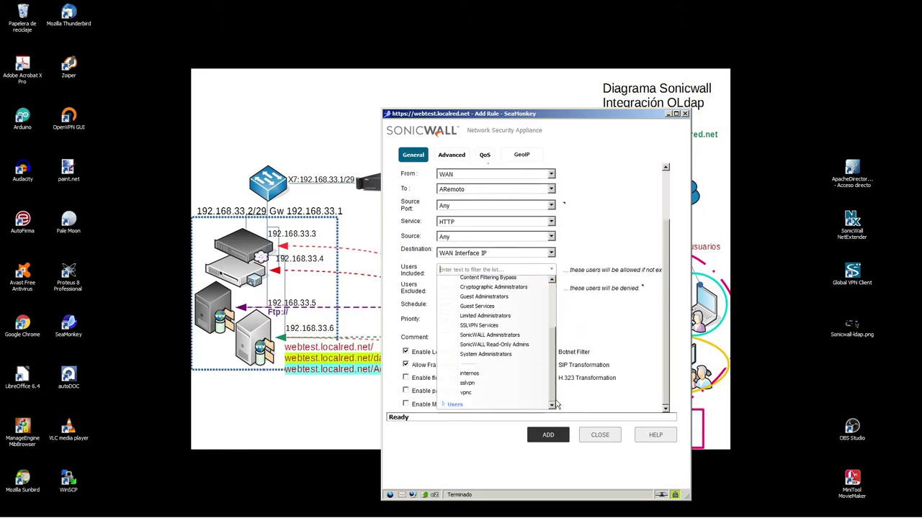
left_click(468, 374)
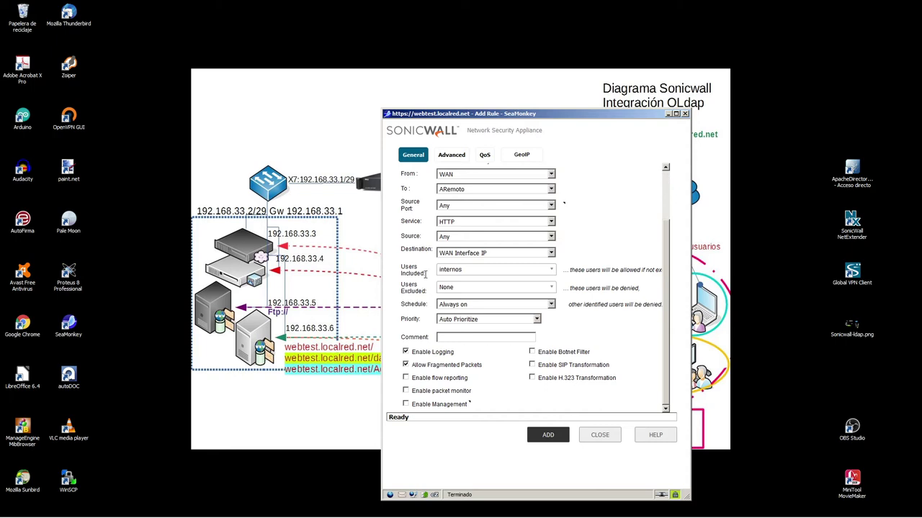
left_click_drag(398, 269, 427, 274)
left_click(437, 267)
triple_click(437, 267)
triple_click(401, 288)
left_click_drag(398, 266, 427, 273)
left_click_drag(401, 303, 428, 304)
left_click_drag(670, 310, 669, 236)
left_click(451, 160)
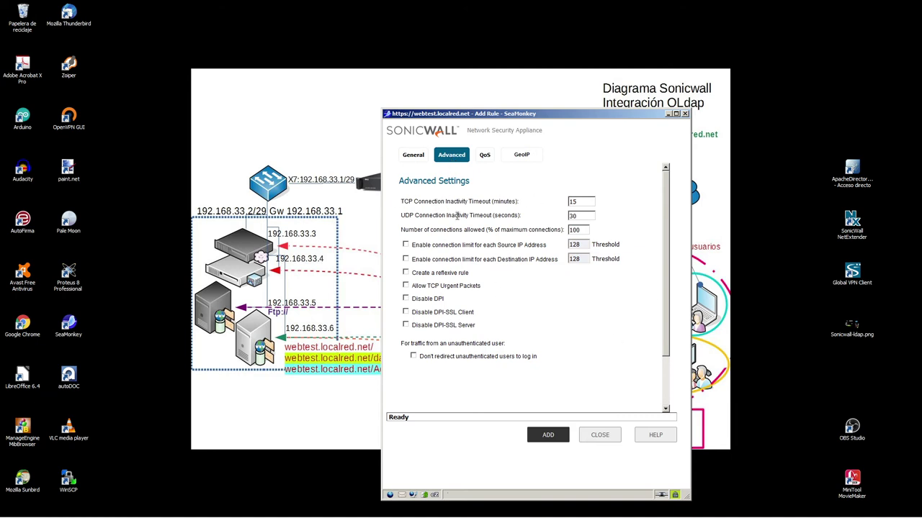
- Add the Acceso-Internos rule allowing HTTP from WAN for internos, close the form, and restore the admin window
left_click(519, 157)
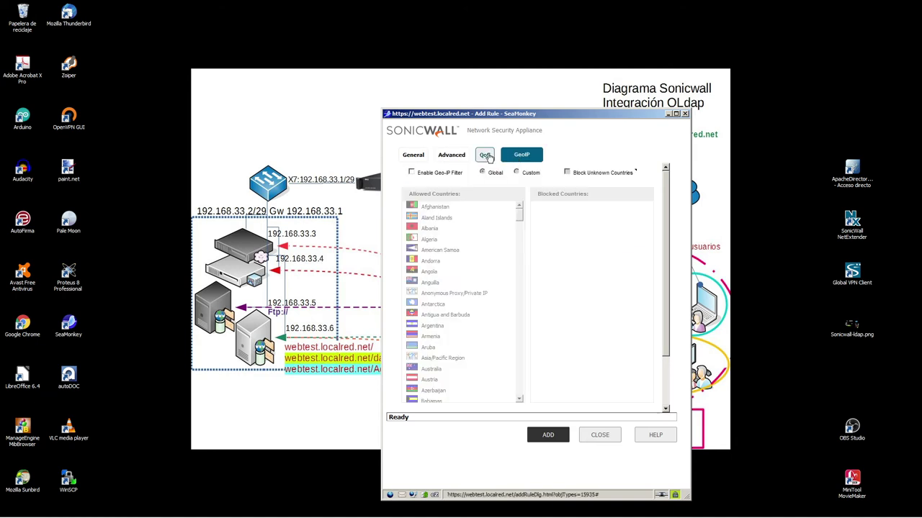
left_click(485, 156)
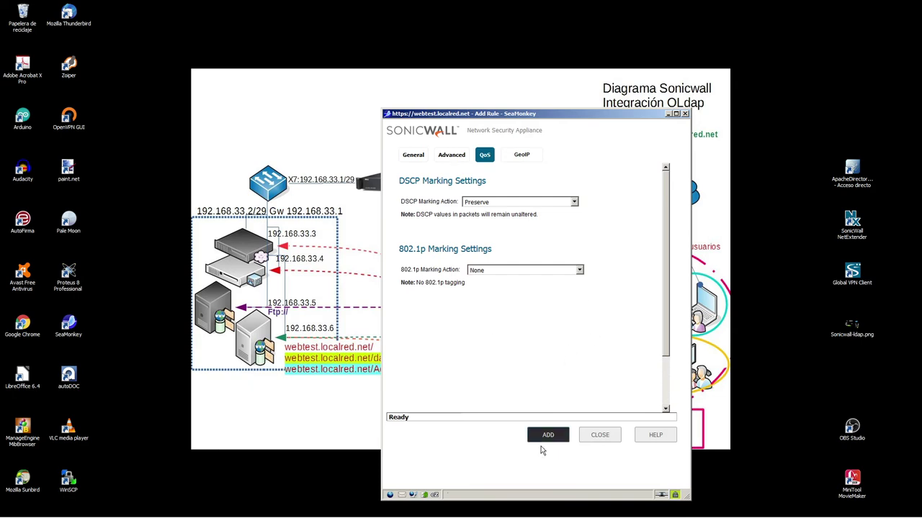
left_click(549, 435)
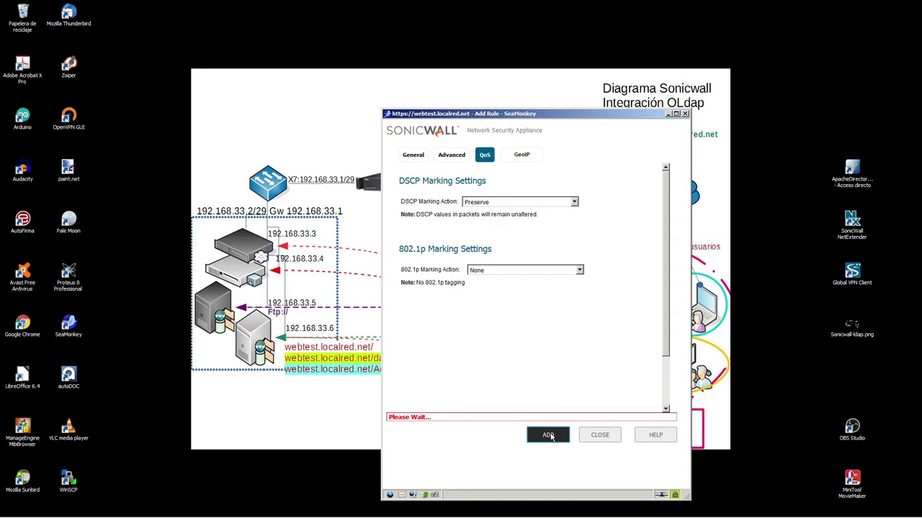
left_click(591, 435)
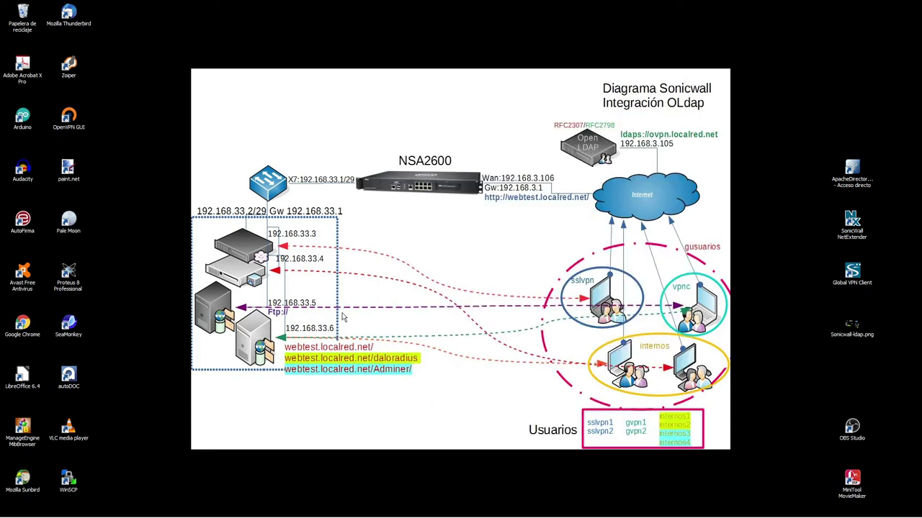
mouse_move(187, 513)
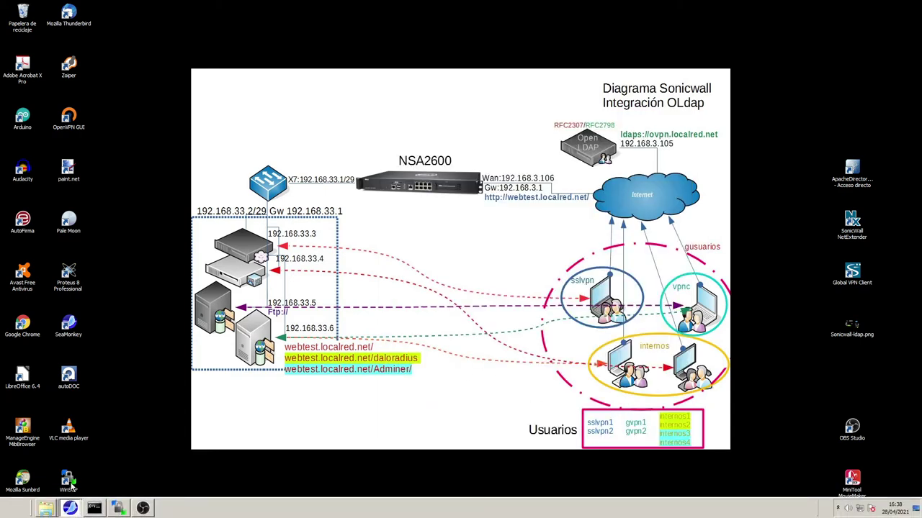
left_click(69, 509)
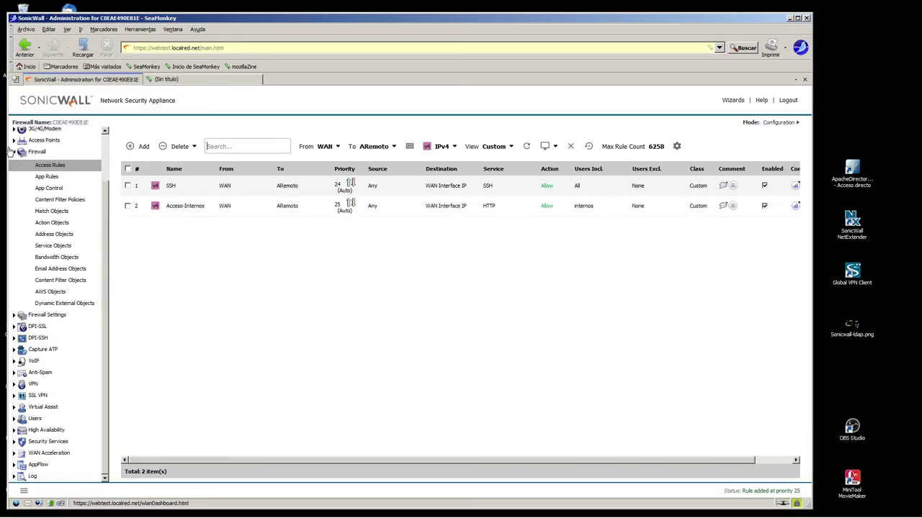
- Go to Network > NAT Policies and start adding a new NAT policy
scroll(104, 140, "up", 3)
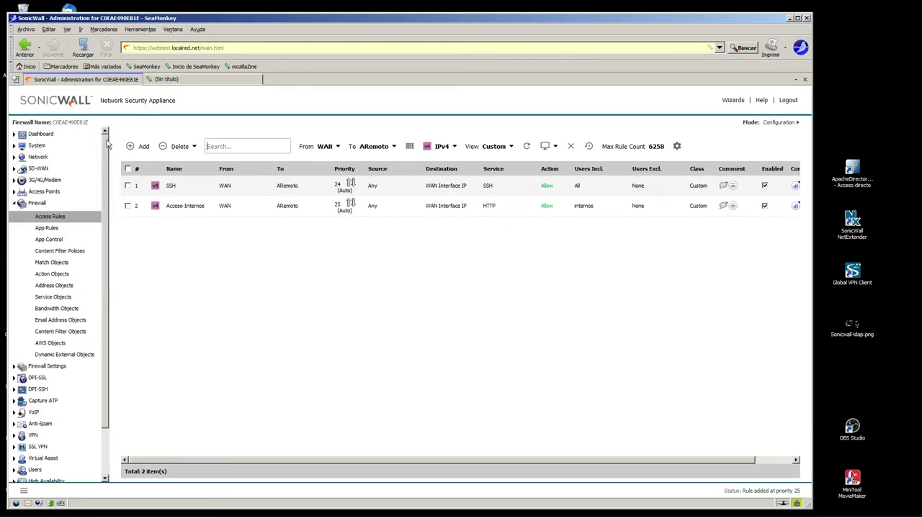
left_click(39, 158)
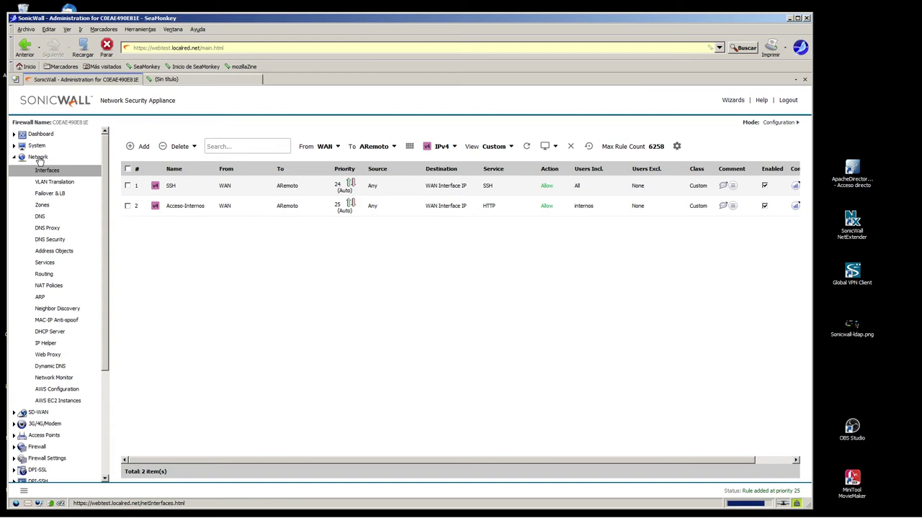
left_click(46, 286)
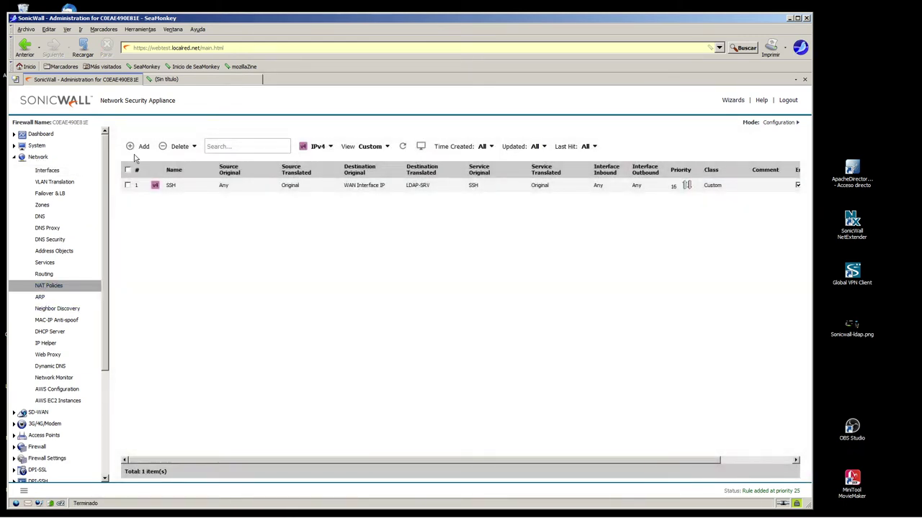
left_click(139, 146)
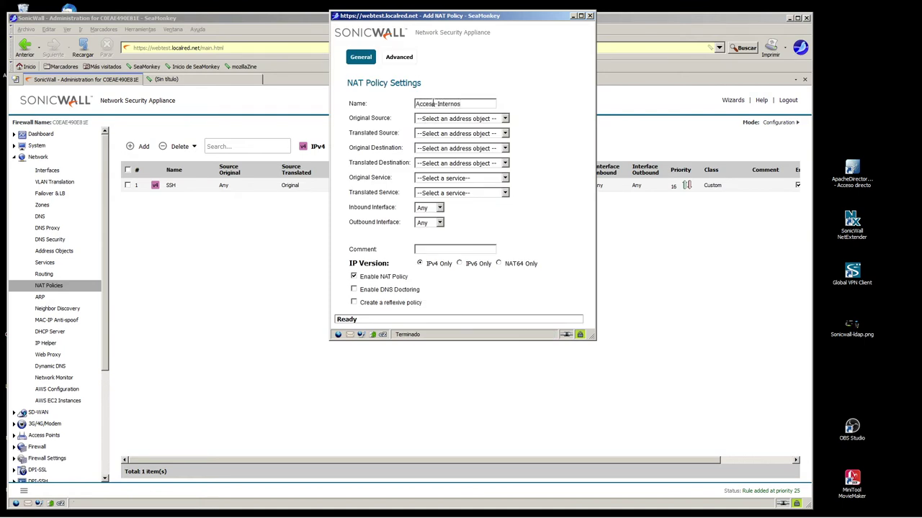
- Set Original Source to Any, Translated Source to Original, and Original Destination to WAN Interface IP
left_click(447, 119)
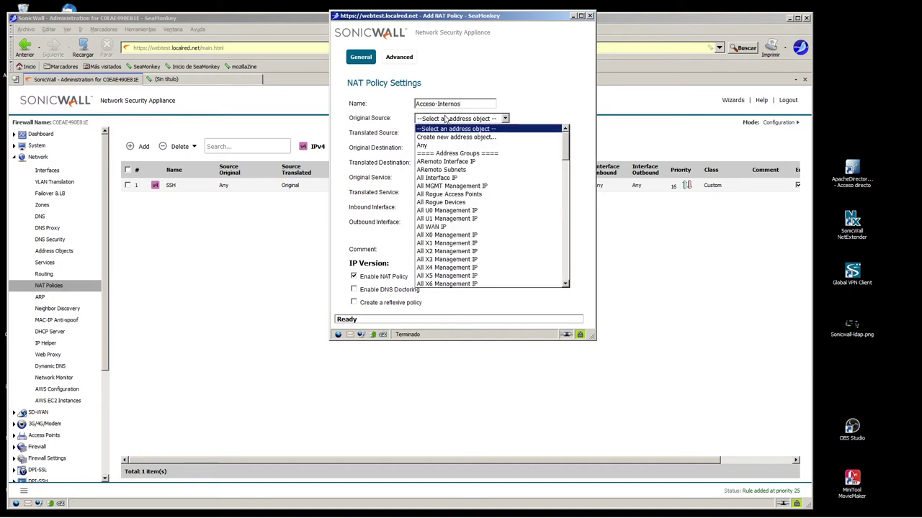
left_click(423, 146)
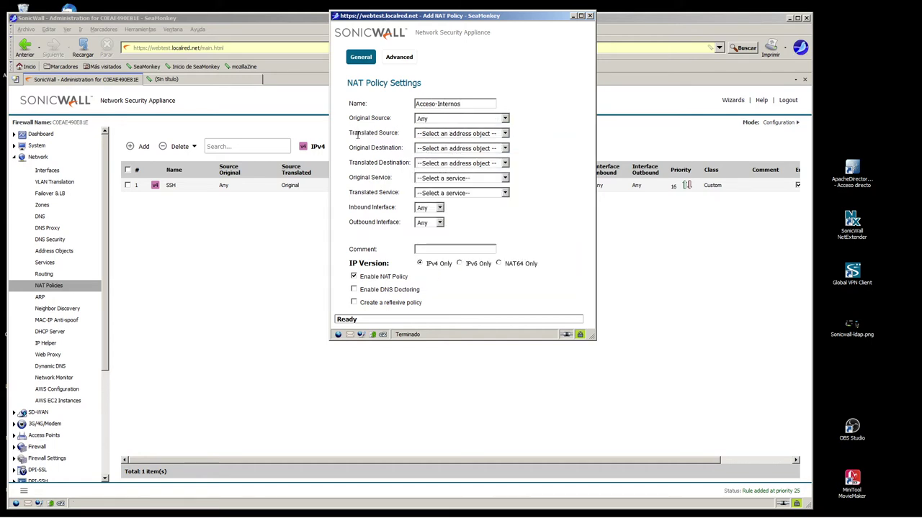
left_click(431, 134)
left_click(438, 161)
left_click_drag(346, 152, 408, 153)
left_click(421, 149)
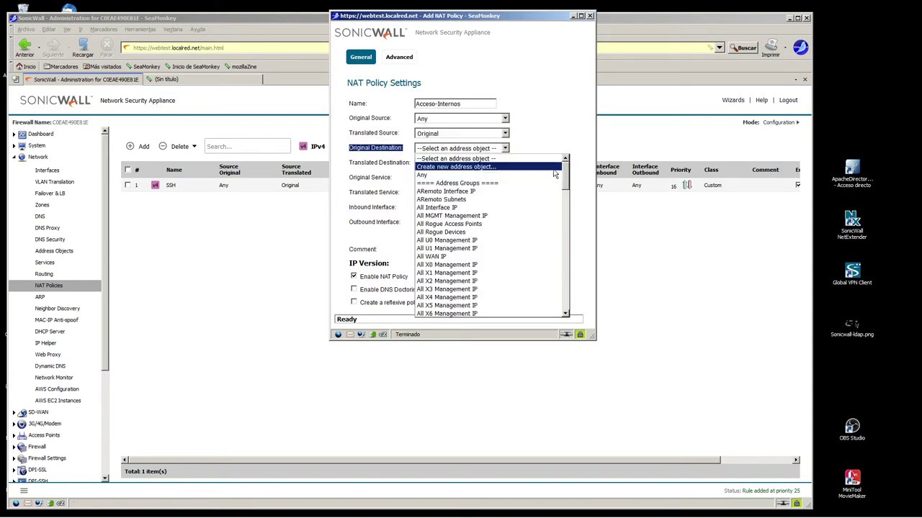
left_click_drag(566, 171, 566, 244)
left_click(439, 223)
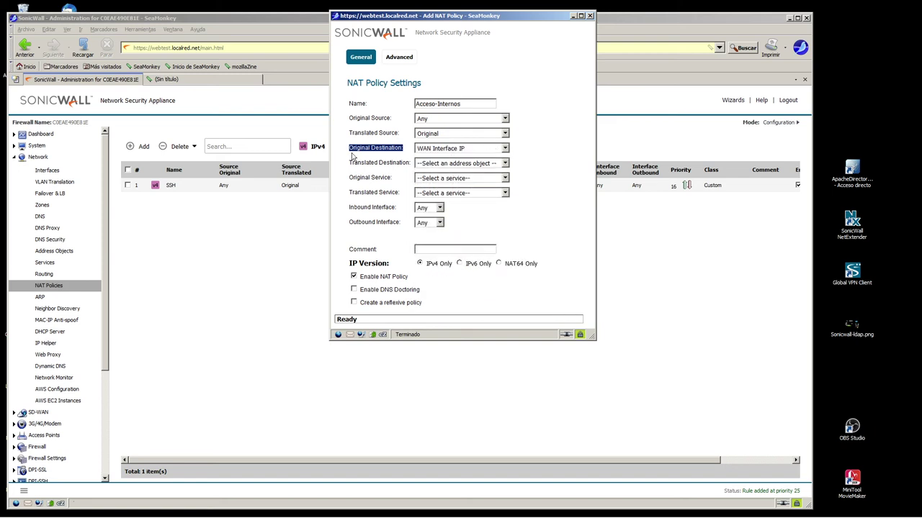
- Minimize the main admin window and move the NAT policy window over the network diagram
left_click_drag(349, 164, 412, 164)
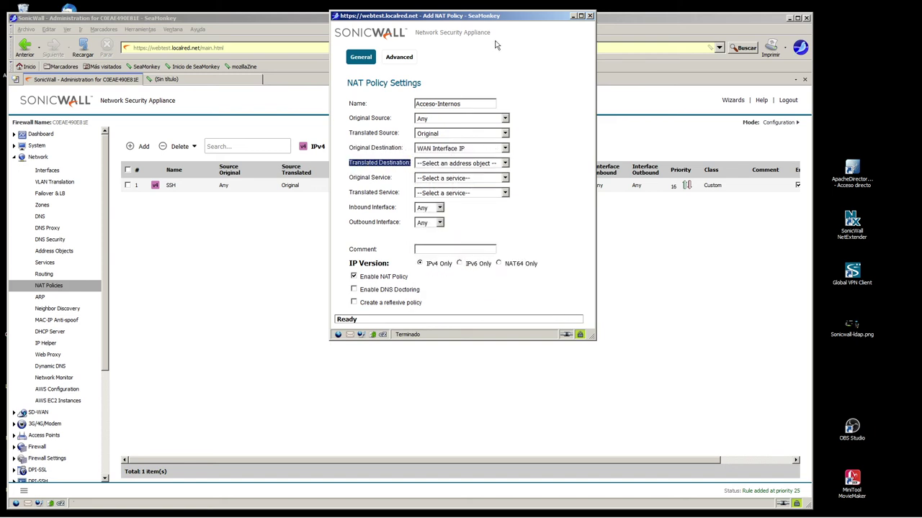
left_click(789, 18)
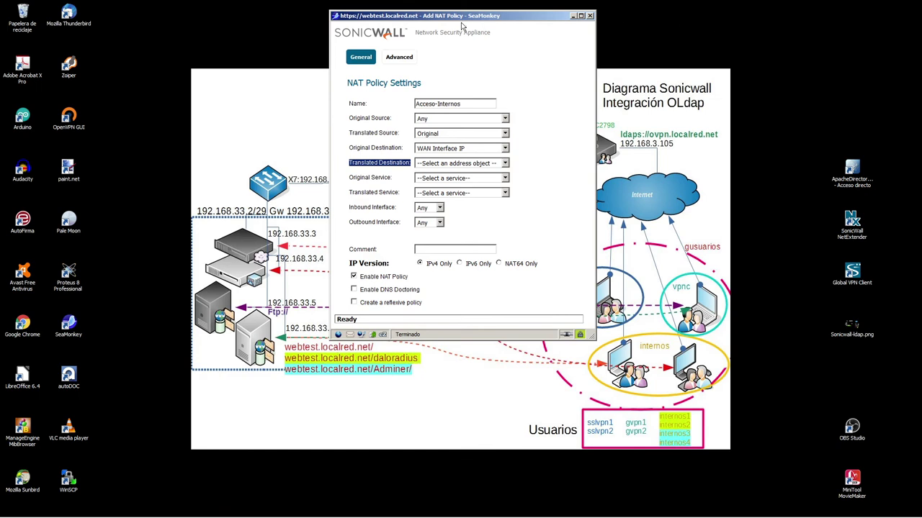
left_click_drag(440, 16, 556, 49)
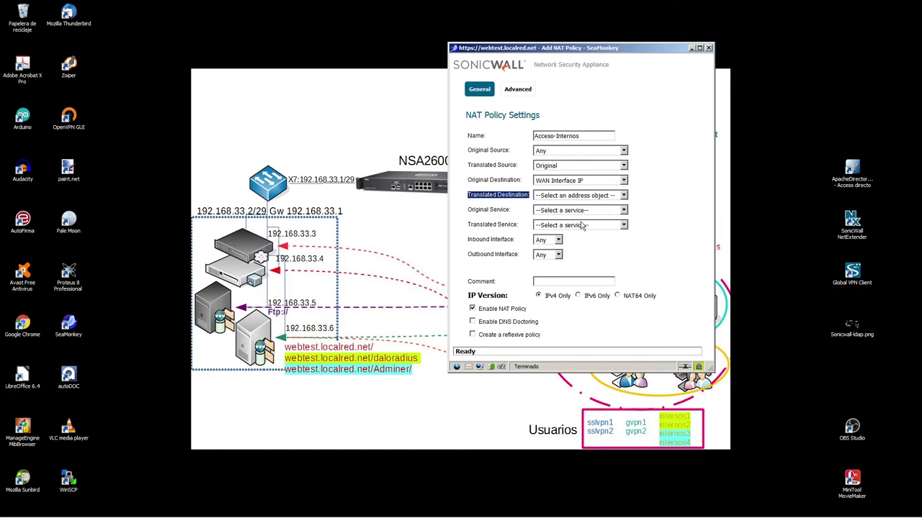
- Set Translated Destination to Virtual-Eth6, Original Service to HTTP, and Translated Service to Original
left_click(624, 195)
left_click_drag(683, 216, 702, 317)
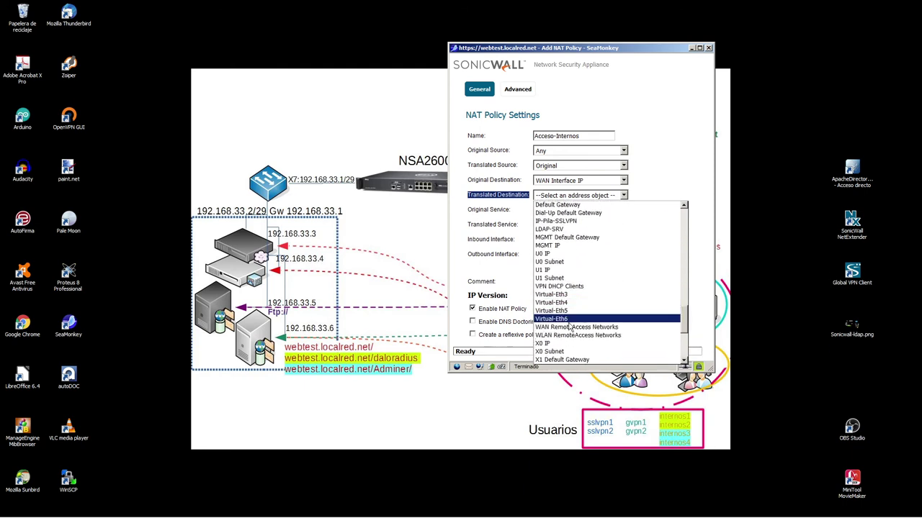
left_click(562, 321)
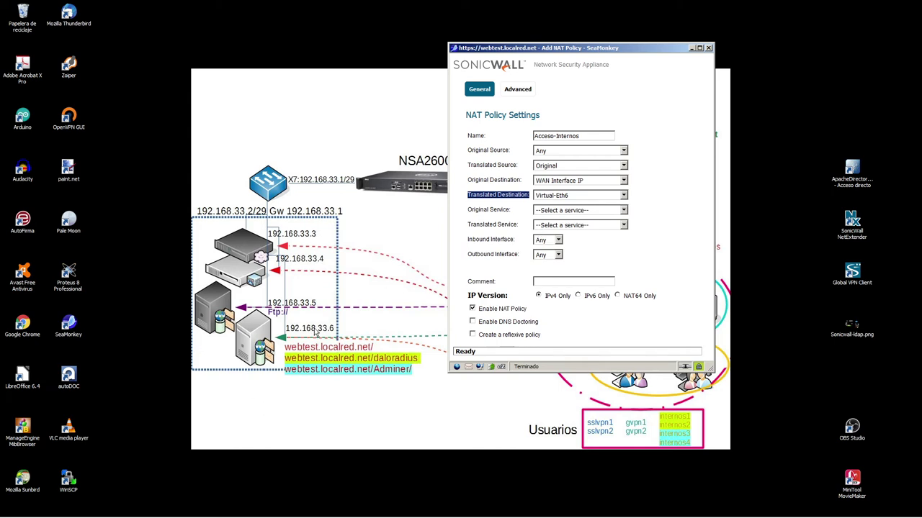
left_click(587, 213)
left_click_drag(701, 232, 705, 287)
scroll(612, 259, "up", 3)
left_click(560, 224)
left_click(582, 226)
left_click(560, 264)
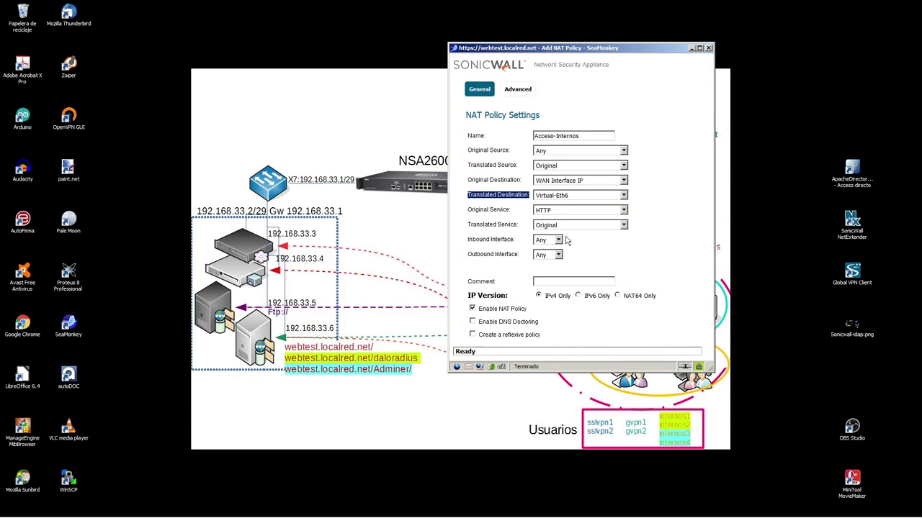
- Set Inbound Interface X1 and Outbound X7, add comment 'Acceso Usuarios Internos WEB', and enlarge the window
left_click(558, 241)
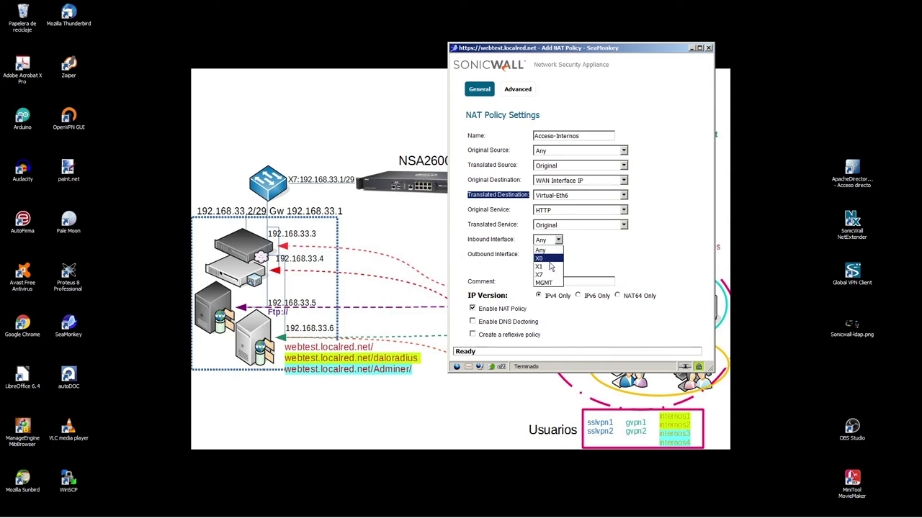
left_click(545, 267)
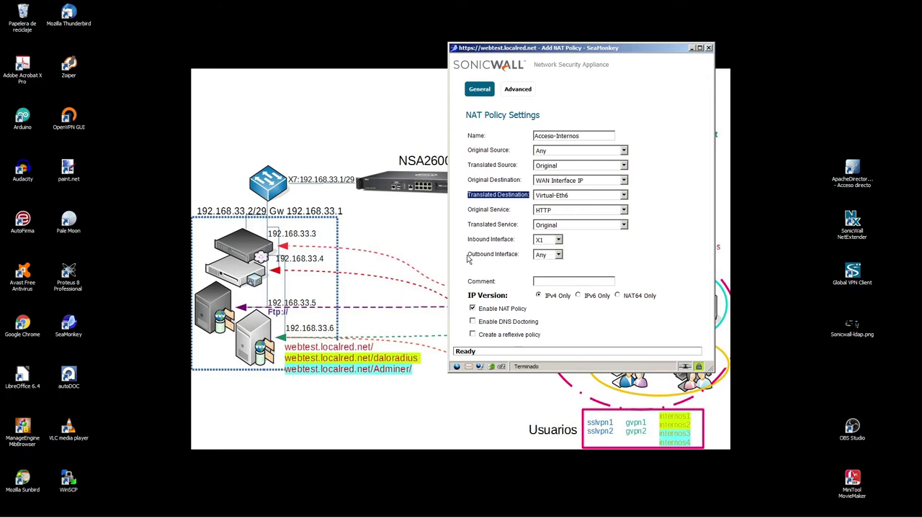
left_click(558, 254)
left_click(545, 291)
left_click_drag(648, 48, 638, 128)
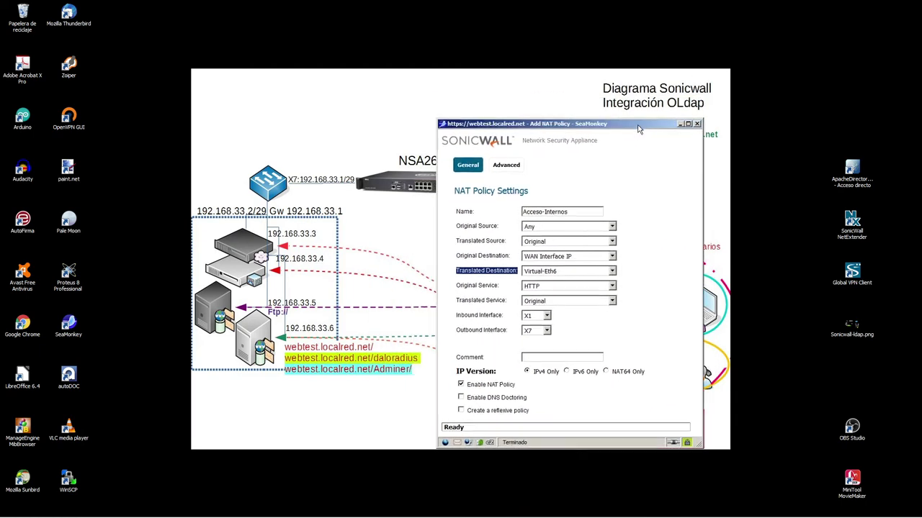
left_click_drag(455, 319, 588, 342)
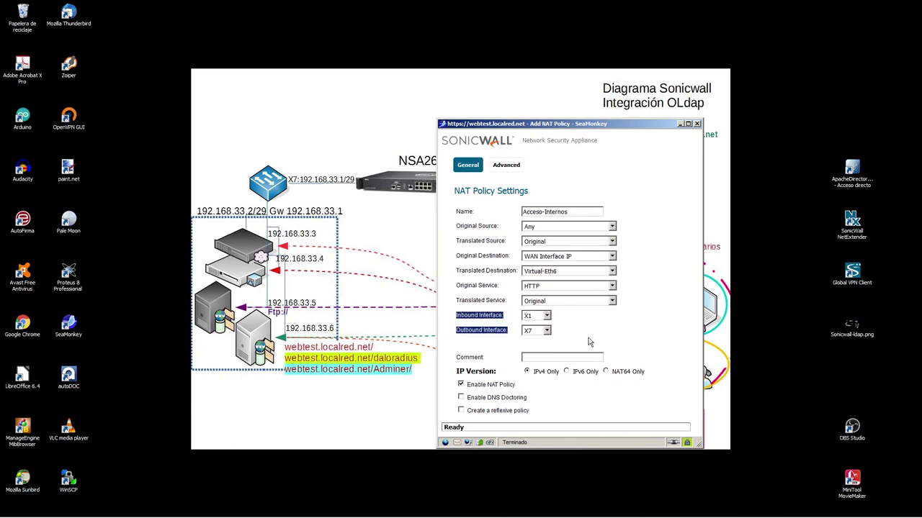
left_click(499, 348)
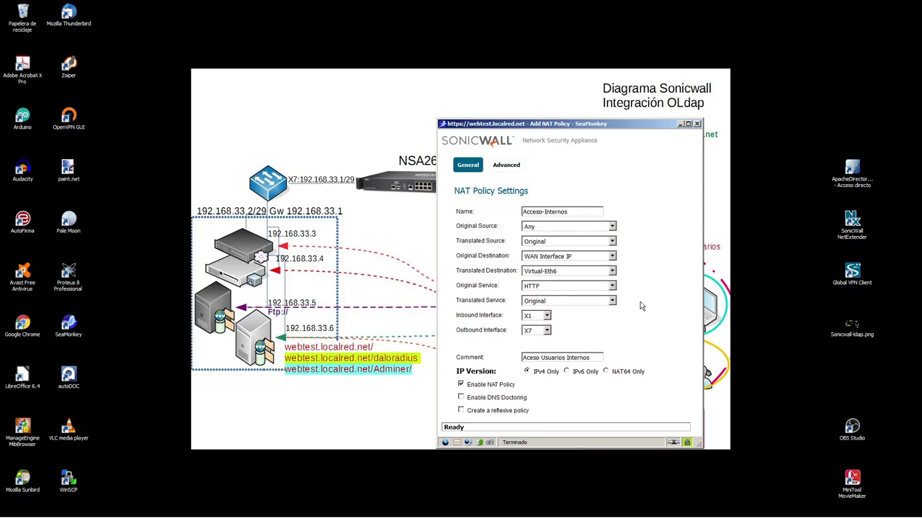
type("B")
left_click_drag(571, 124, 496, 34)
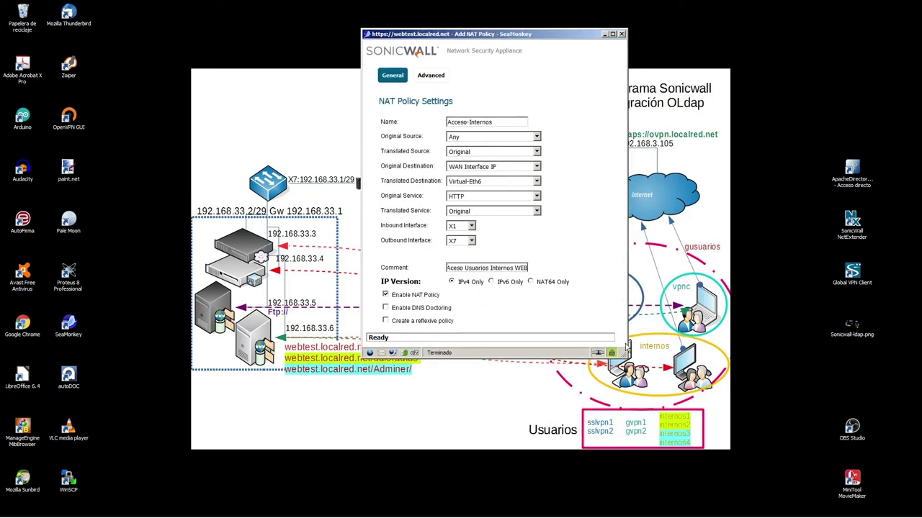
left_click_drag(627, 358, 646, 417)
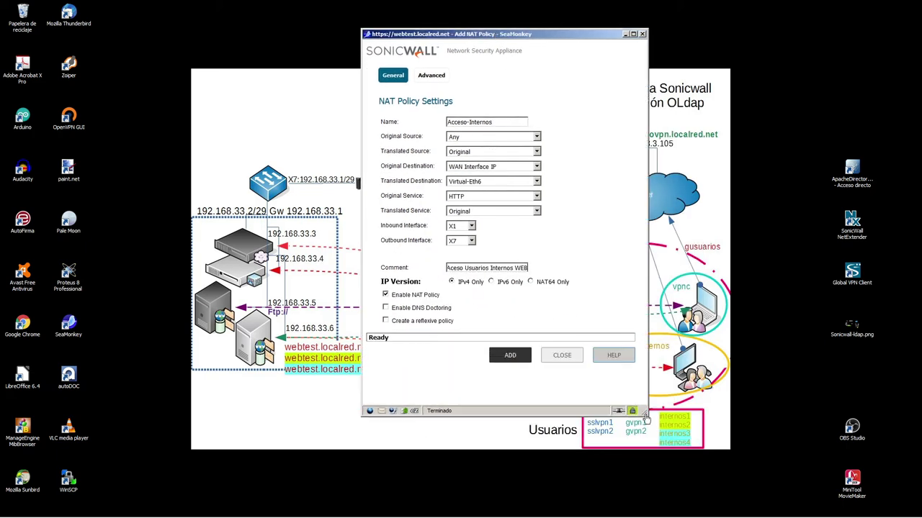
- Submit the NAT policy, then after the outbound interface error set it to Any and resubmit
left_click(508, 355)
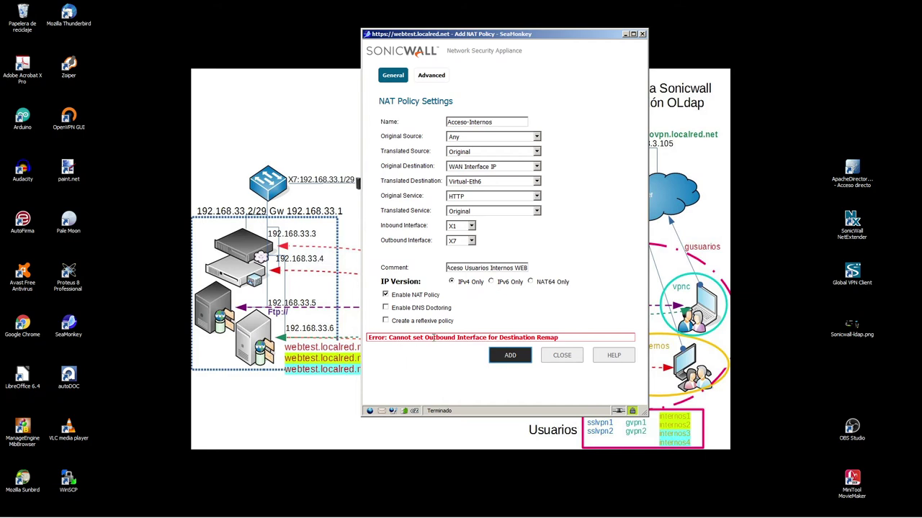
mouse_move(435, 337)
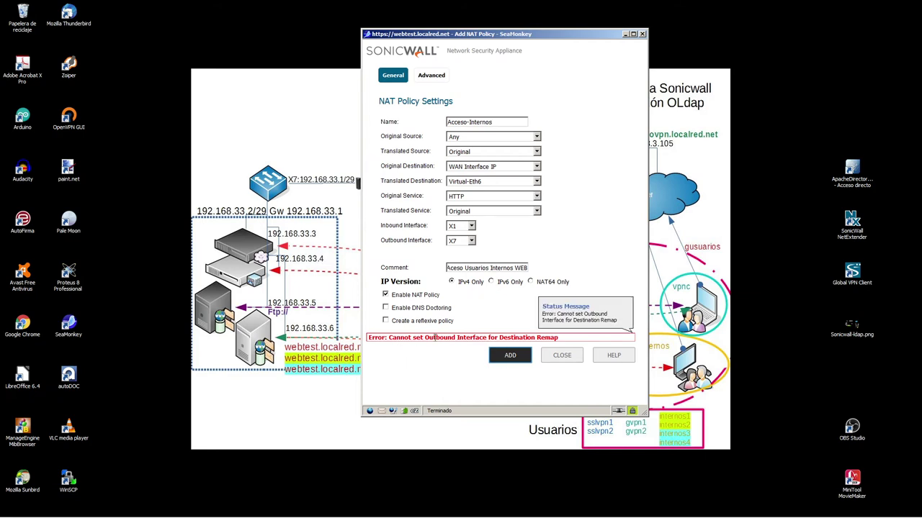
left_click(471, 240)
left_click(456, 253)
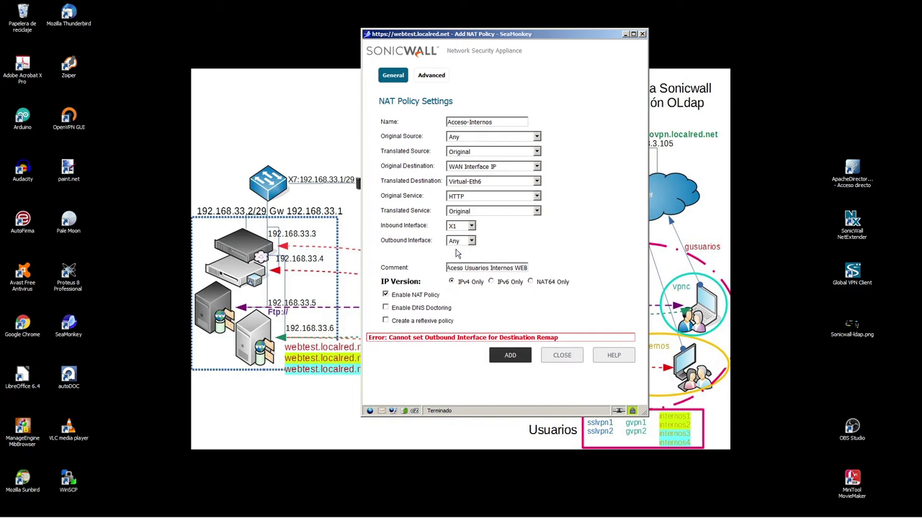
left_click(517, 362)
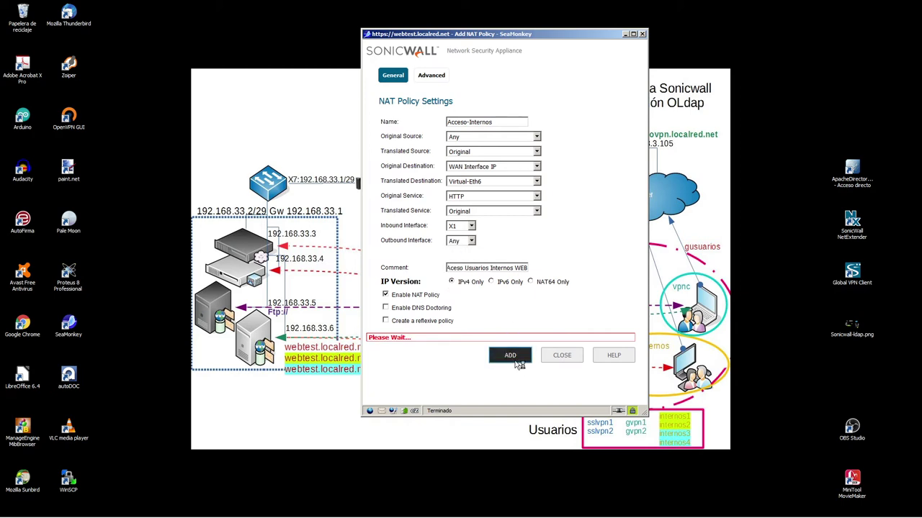
- Close the policy window, log out of the SonicWall admin session, and switch to the blank tab
left_click(562, 356)
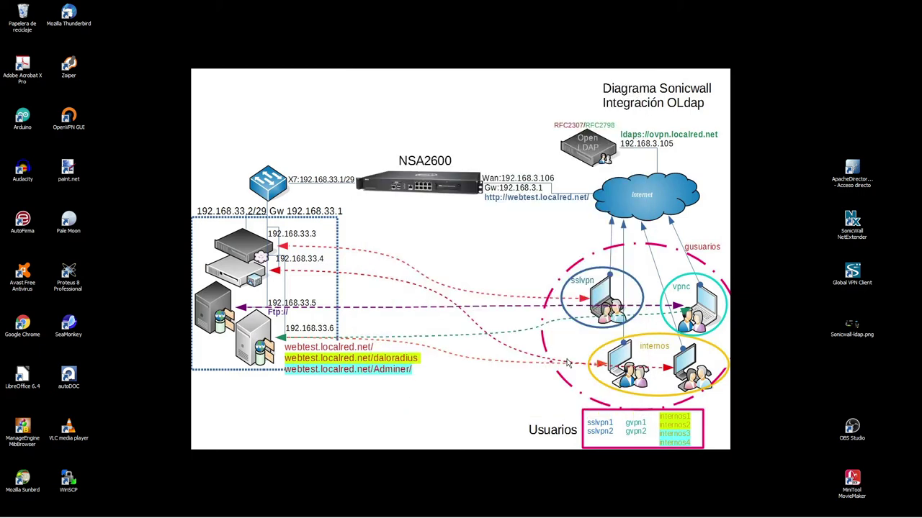
mouse_move(126, 513)
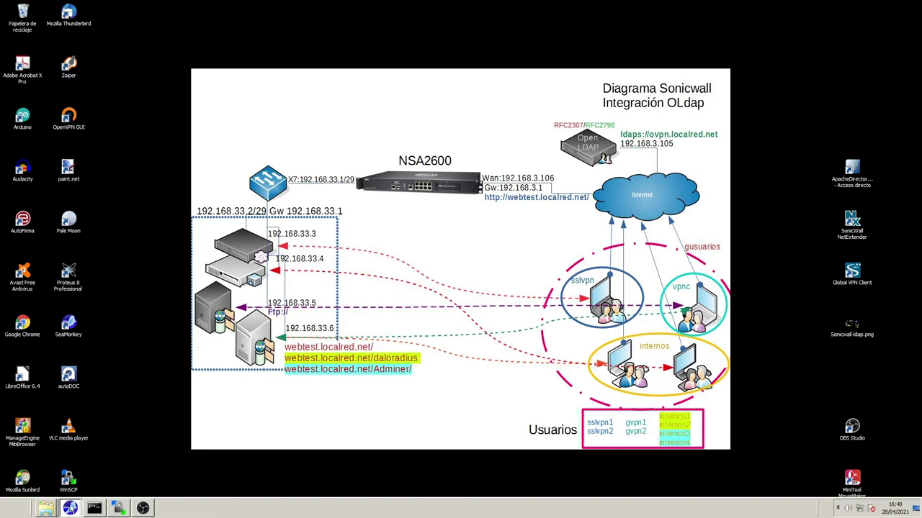
left_click(70, 508)
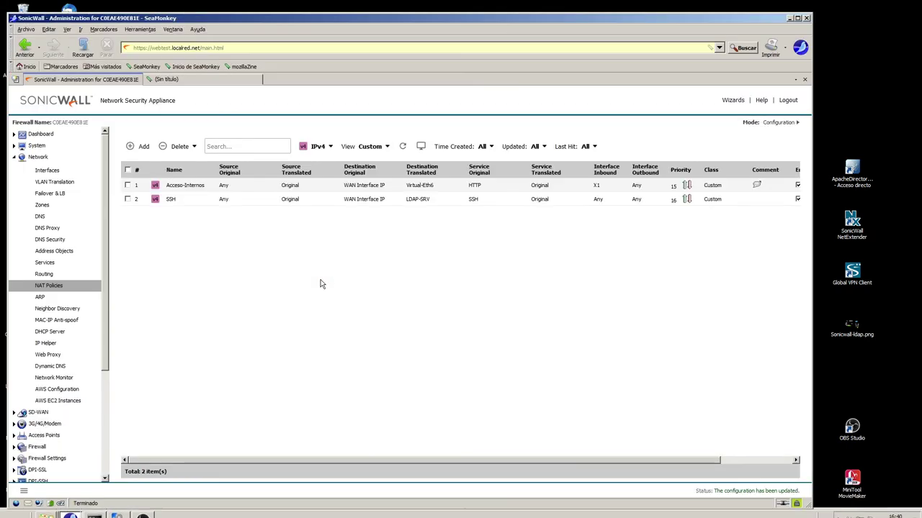
left_click(788, 100)
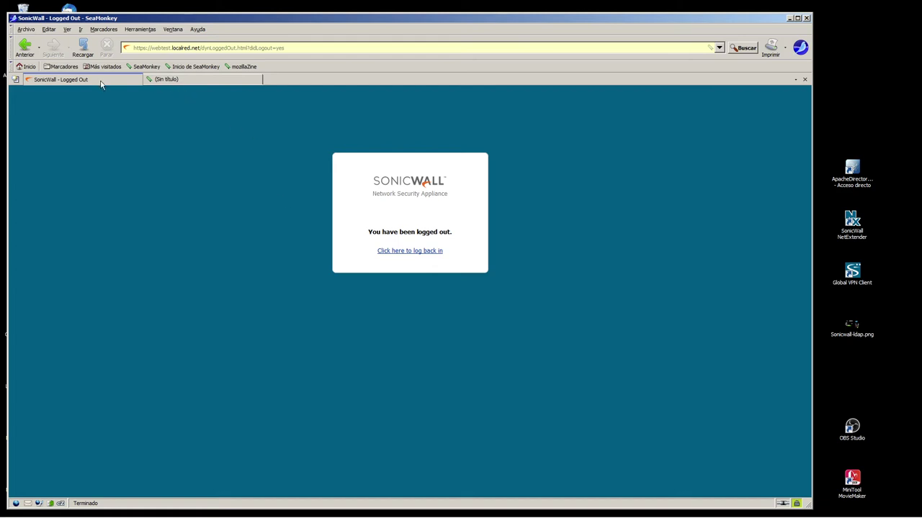
left_click(185, 80)
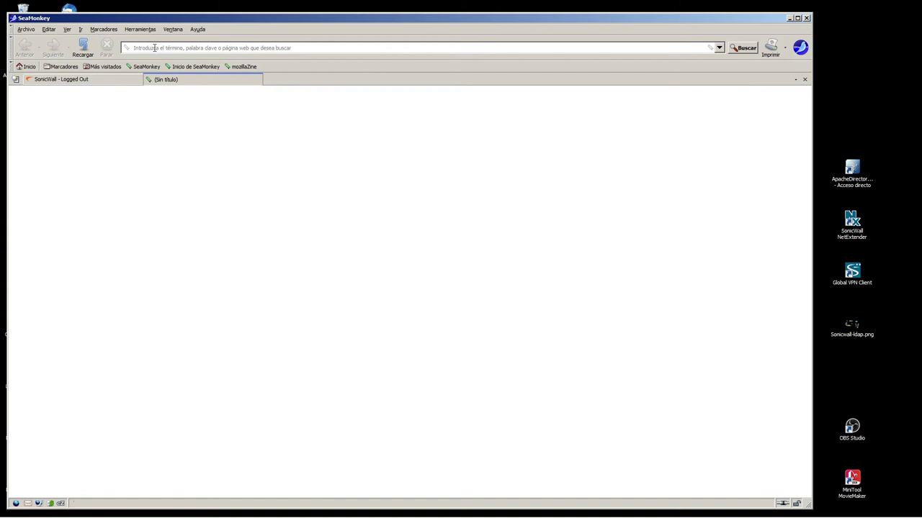
left_click_drag(136, 18, 196, 20)
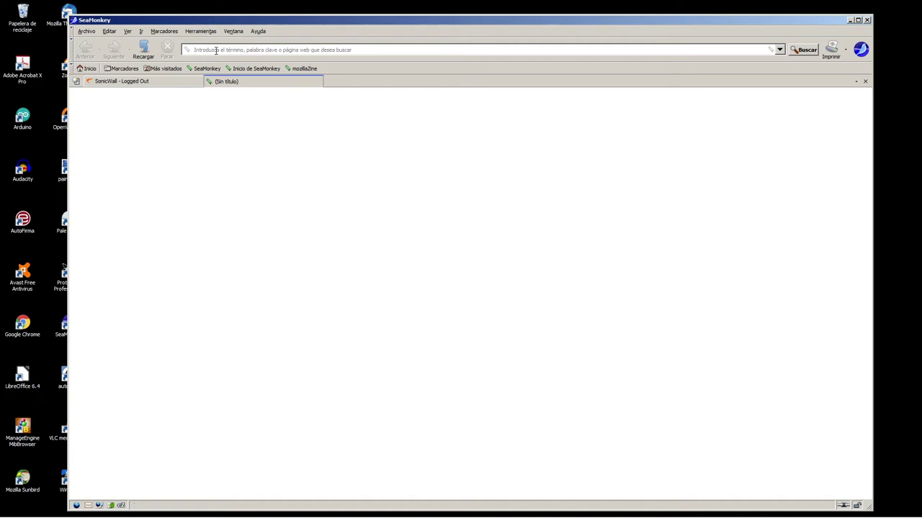
type("web")
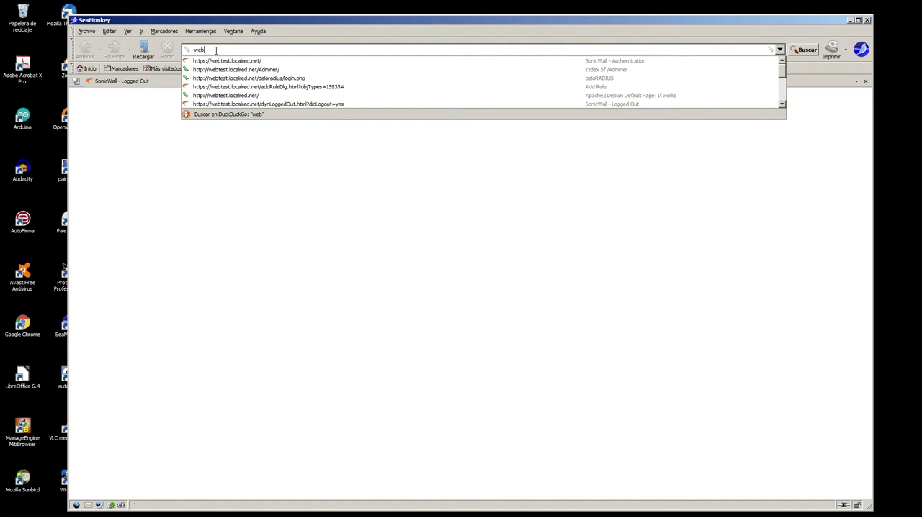
key("Down")
key("alt+Return")
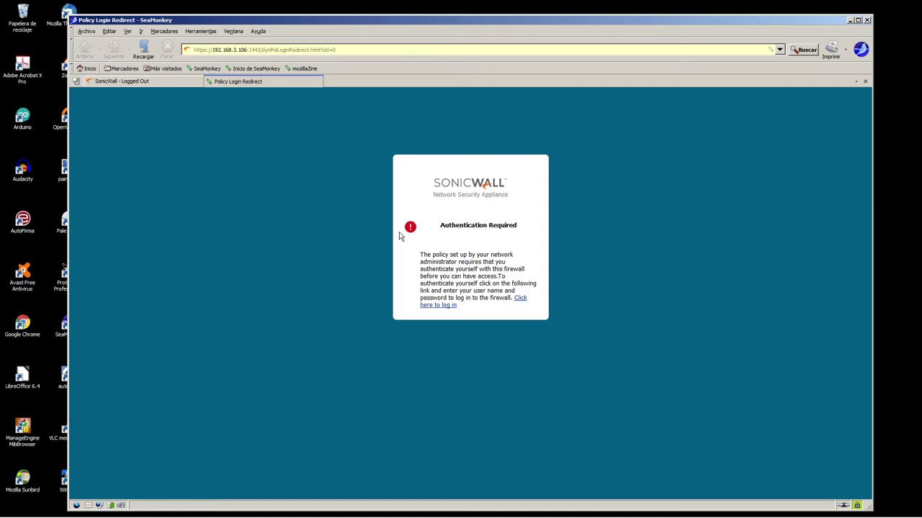
- Highlight the Authentication Required notice, then follow its link to the login form
left_click_drag(435, 224, 512, 298)
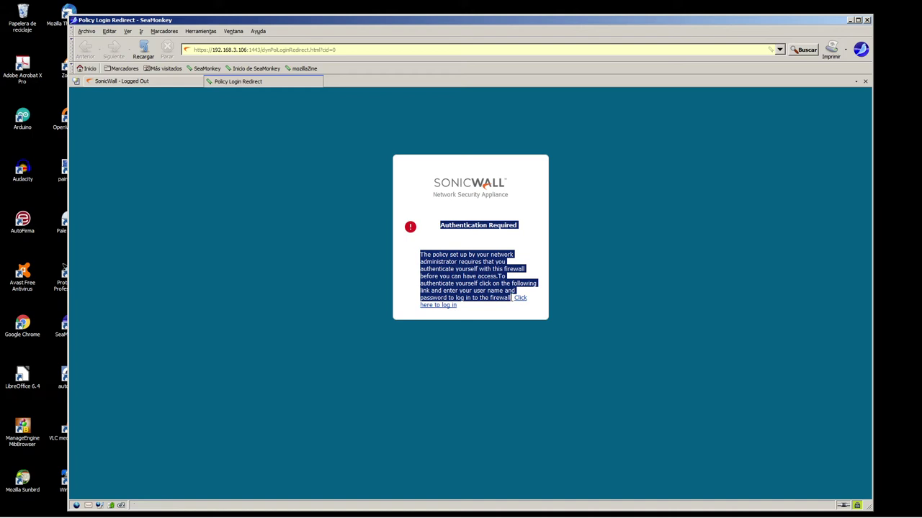
left_click(355, 135)
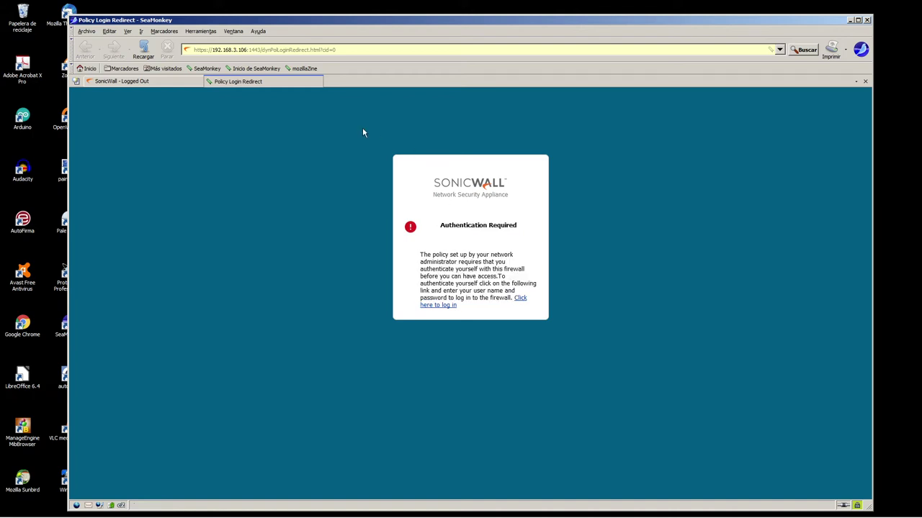
left_click_drag(418, 182, 483, 310)
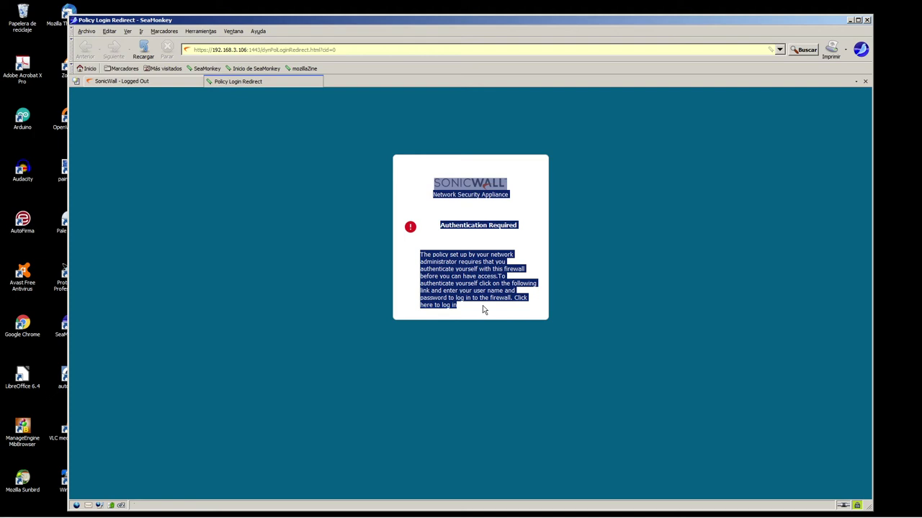
left_click_drag(382, 134, 584, 316)
left_click(583, 315)
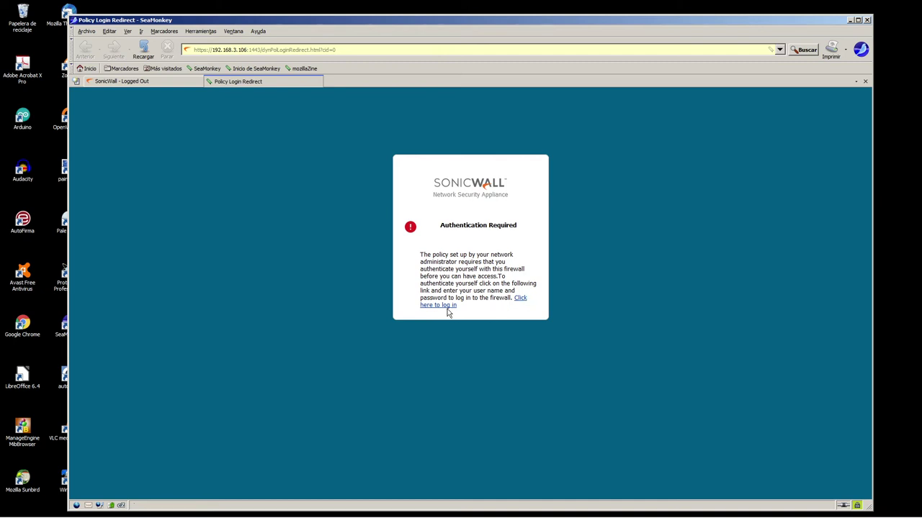
left_click(447, 306)
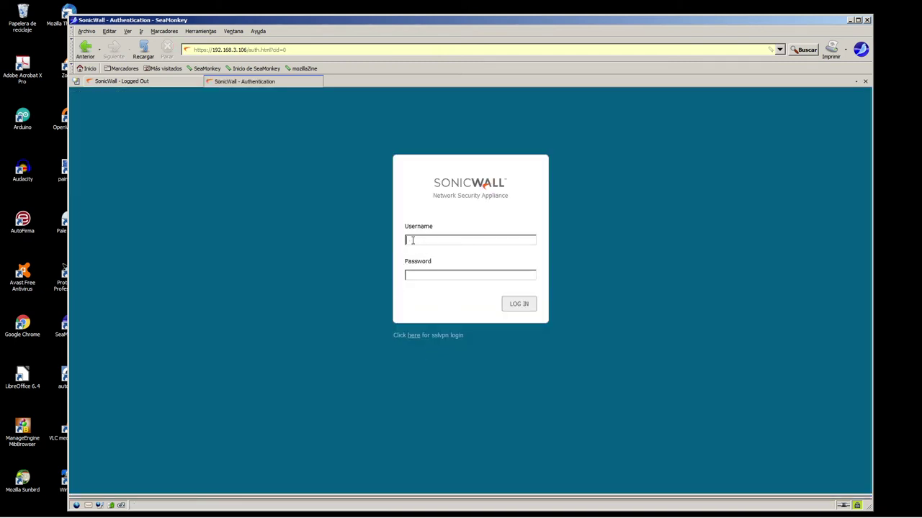
- Log in as the internos user, retyping the credentials after the first attempt fails
left_click_drag(699, 26, 476, 36)
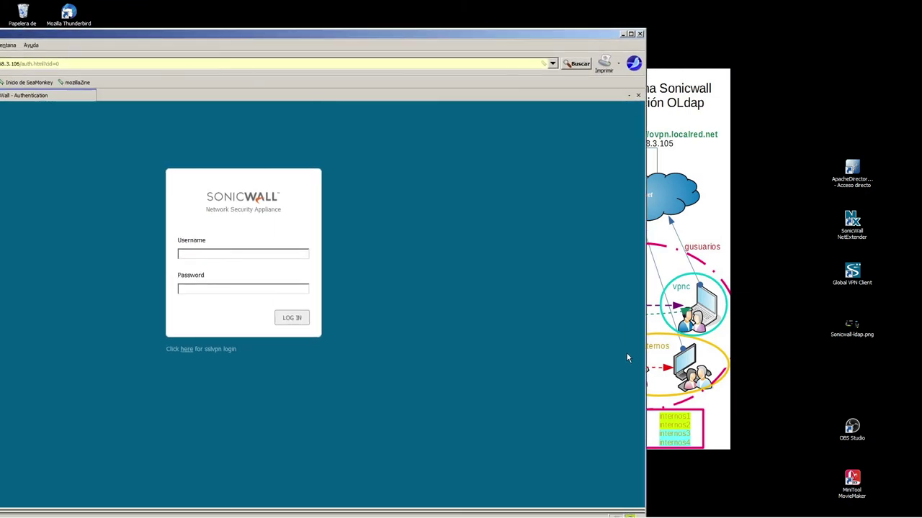
left_click(197, 257)
type("inerno")
type("••••••••••")
key("Return")
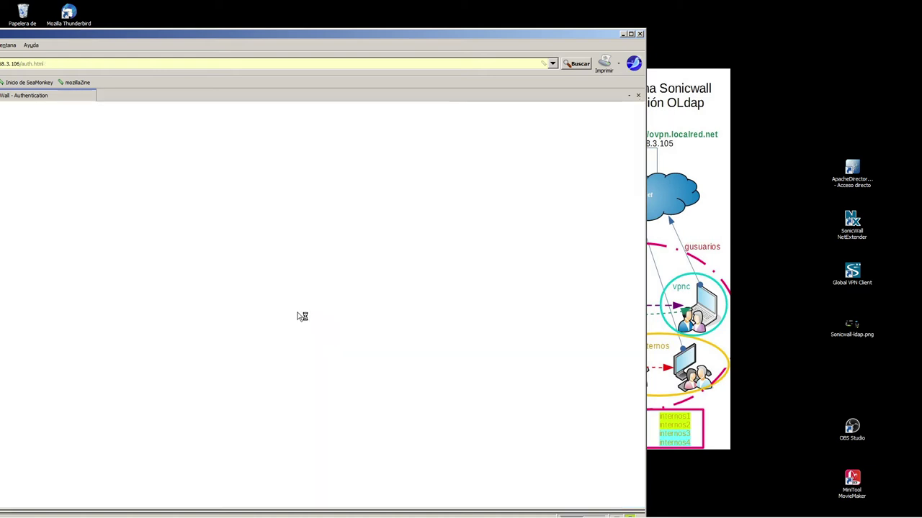
type("internos1")
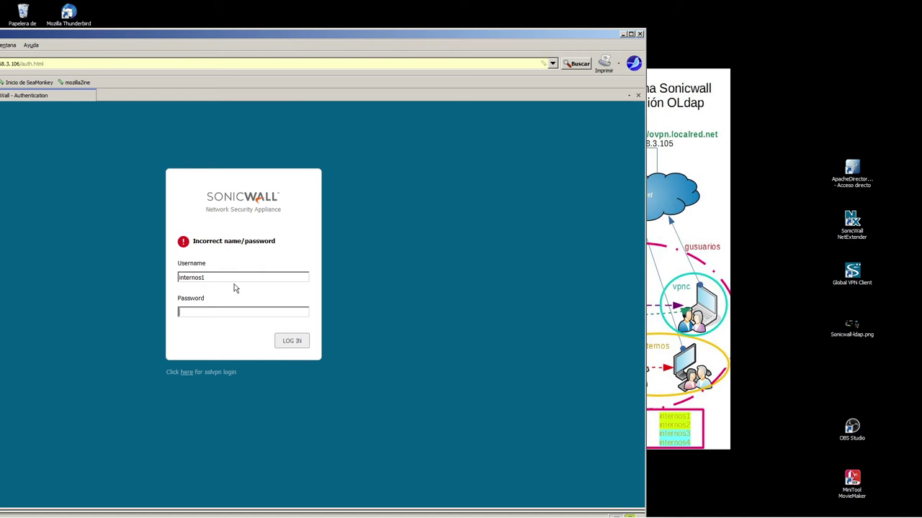
type("•••••")
left_click(291, 342)
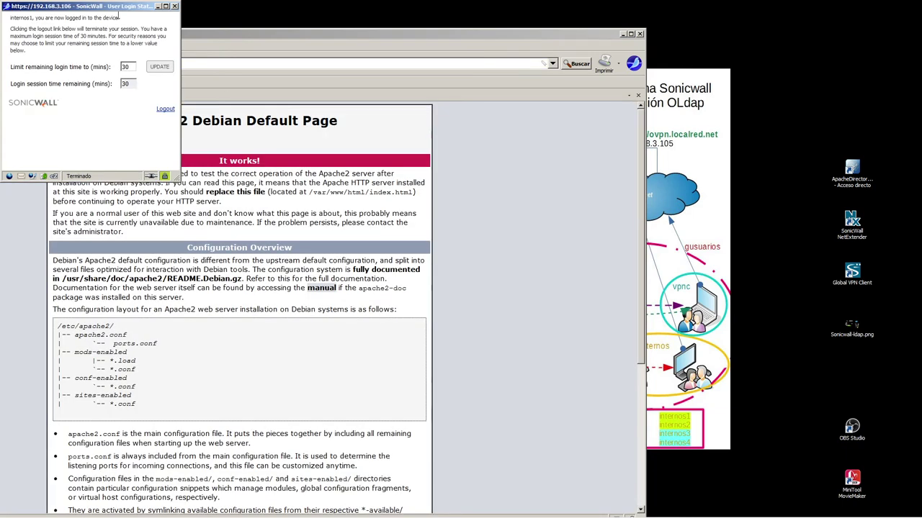
- Limit the remaining login time to 20 minutes in the login status window
left_click_drag(108, 6, 310, 106)
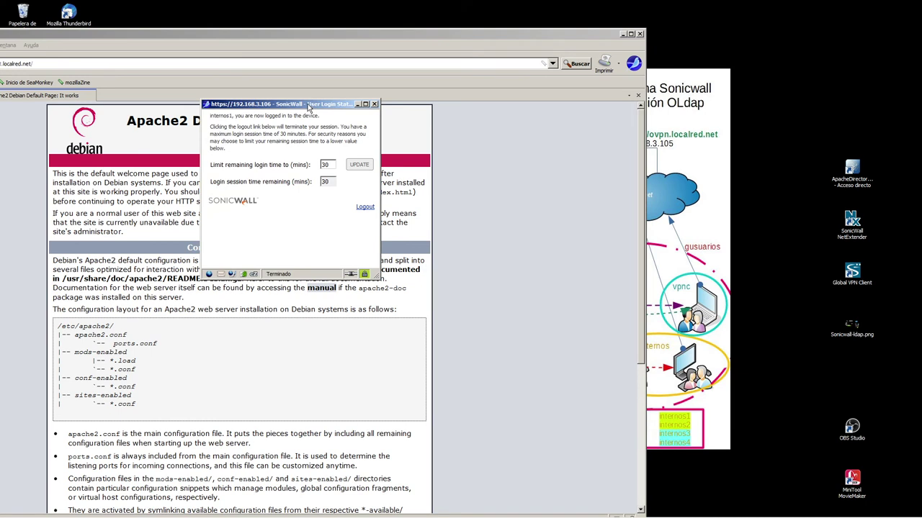
double_click(325, 164)
type("2")
key("BackSpace")
type("0")
left_click(358, 165)
- Try a 25-minute limit, dismiss the maximum 20 minutes warning, and log the user out
left_click_drag(210, 181, 342, 180)
double_click(329, 164)
type("25")
left_click(359, 164)
left_click(288, 203)
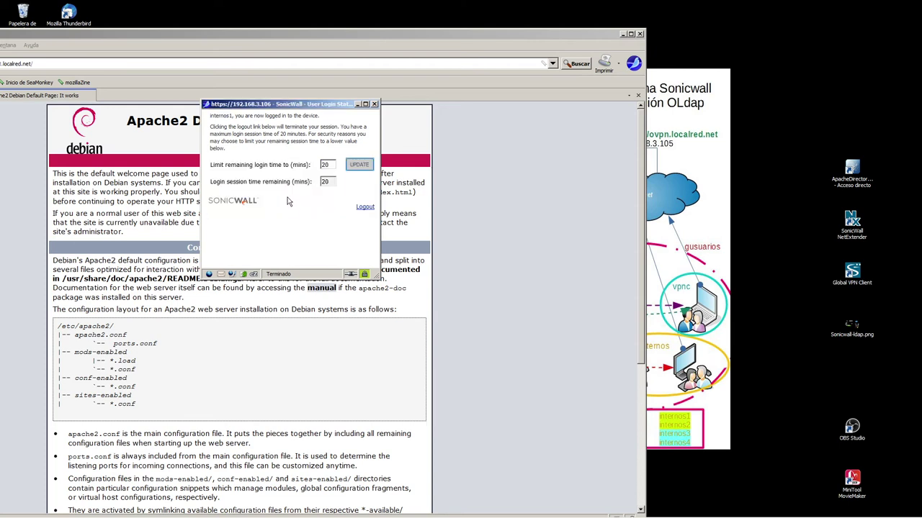
left_click(365, 207)
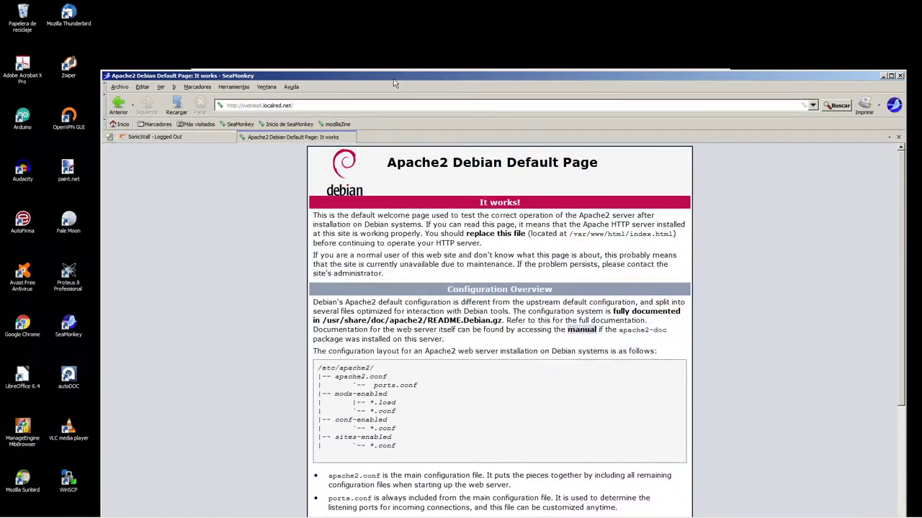
left_click(317, 106)
- Check the file name in WinSCP and load the mistyped address genip.hp, which returns 404
left_click(333, 106)
left_click(46, 509)
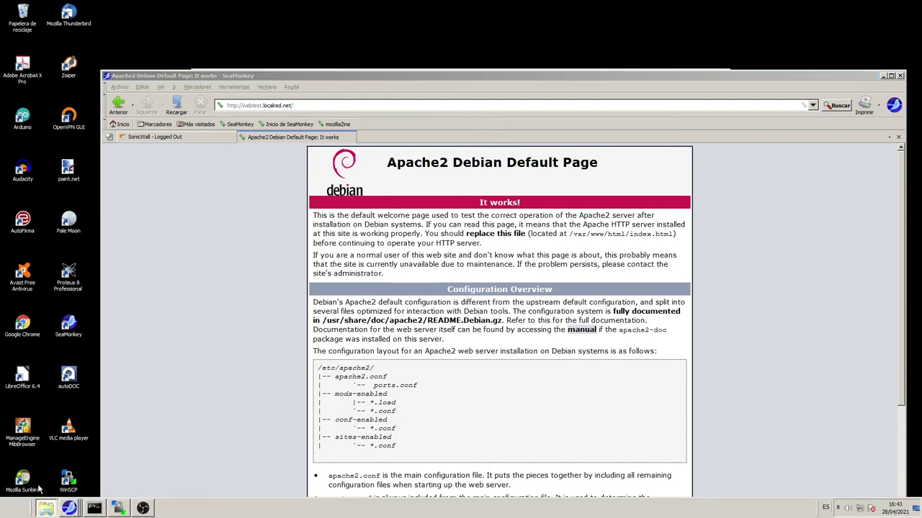
left_click(118, 509)
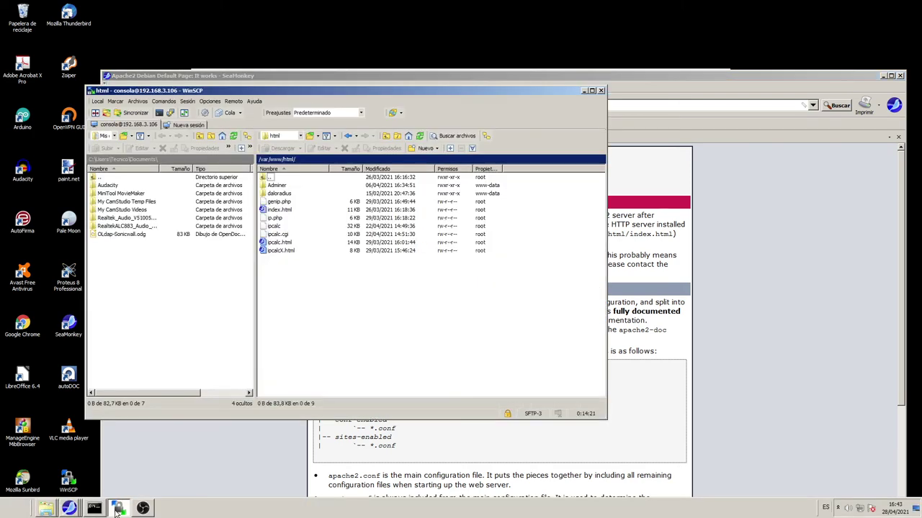
left_click(118, 510)
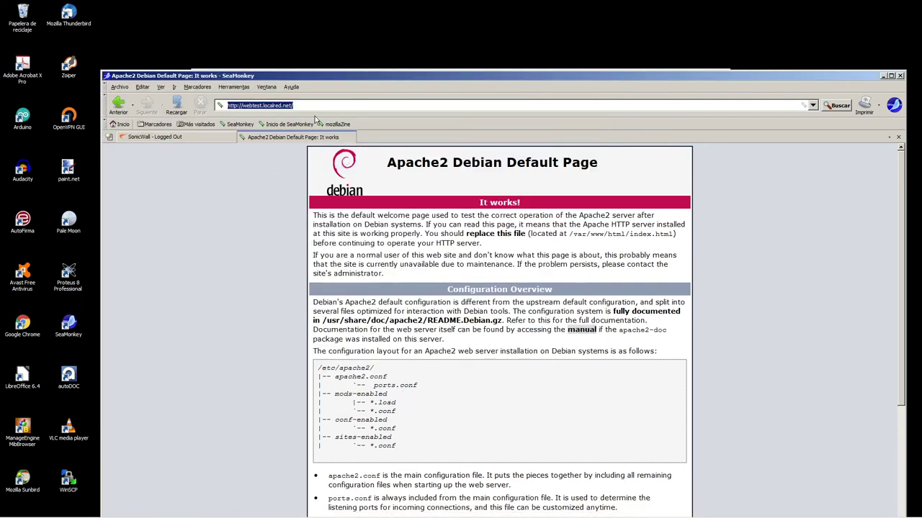
left_click(333, 105)
type("ge")
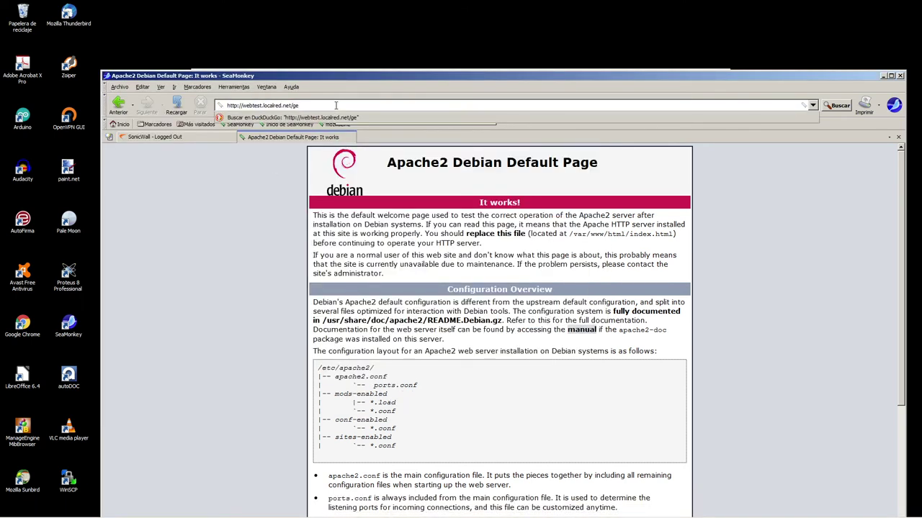
type("nip.hph")
key("Return")
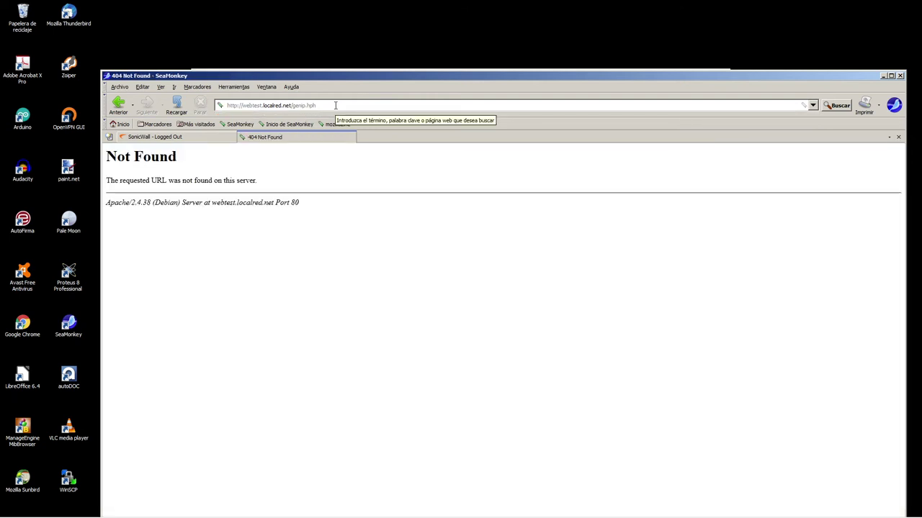
- Recheck WinSCP and correct the address to webtest.localred.net/genip.php
mouse_move(148, 507)
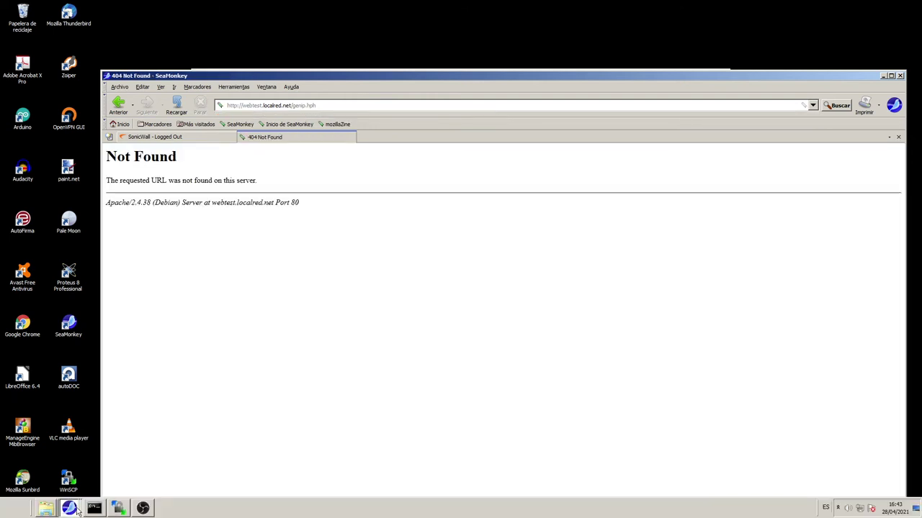
left_click(119, 509)
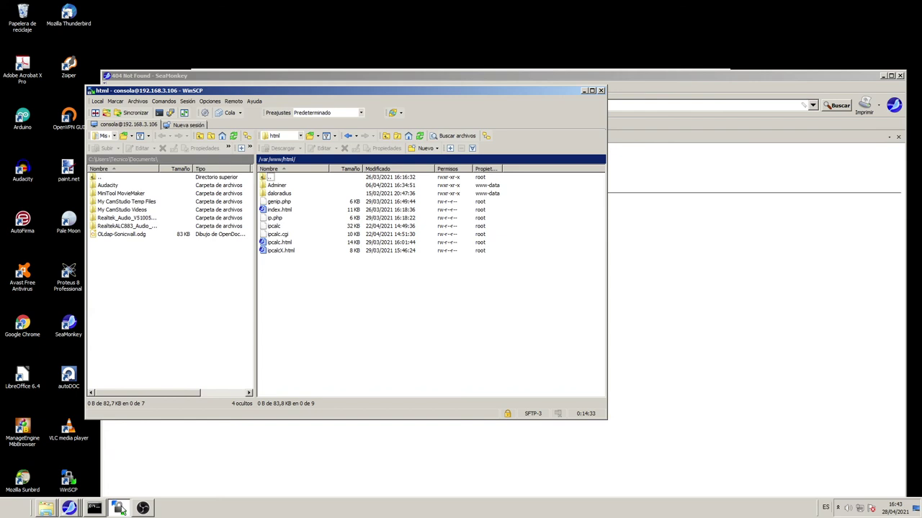
left_click(119, 508)
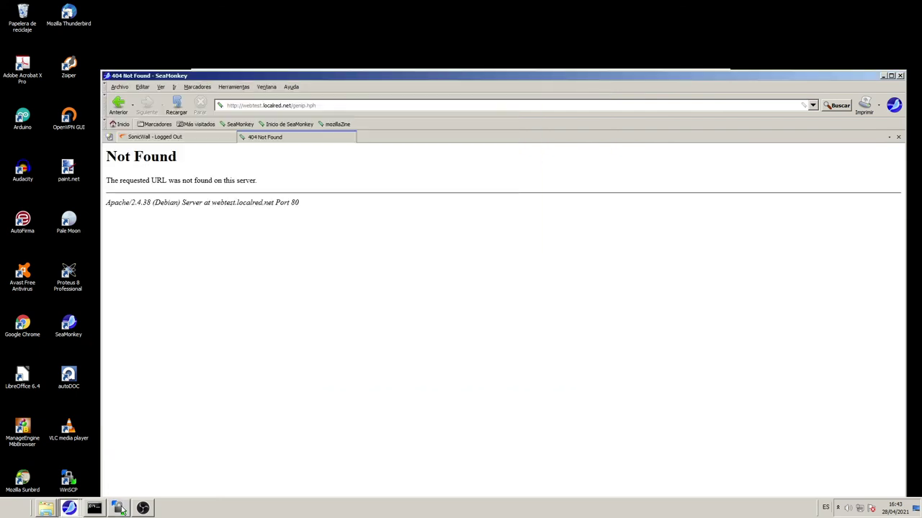
left_click(328, 105)
left_click(330, 105)
key("BackSpace")
key("BackSpace")
key("BackSpace")
type("php")
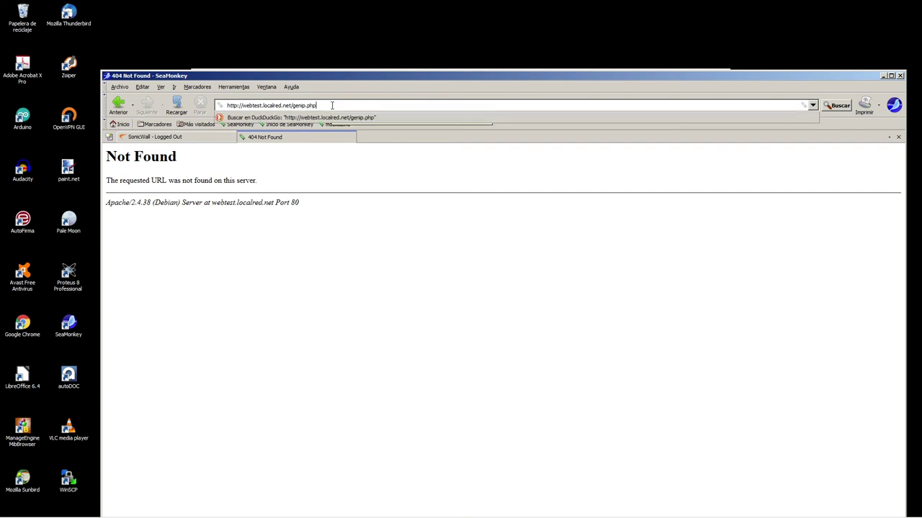
key("Return")
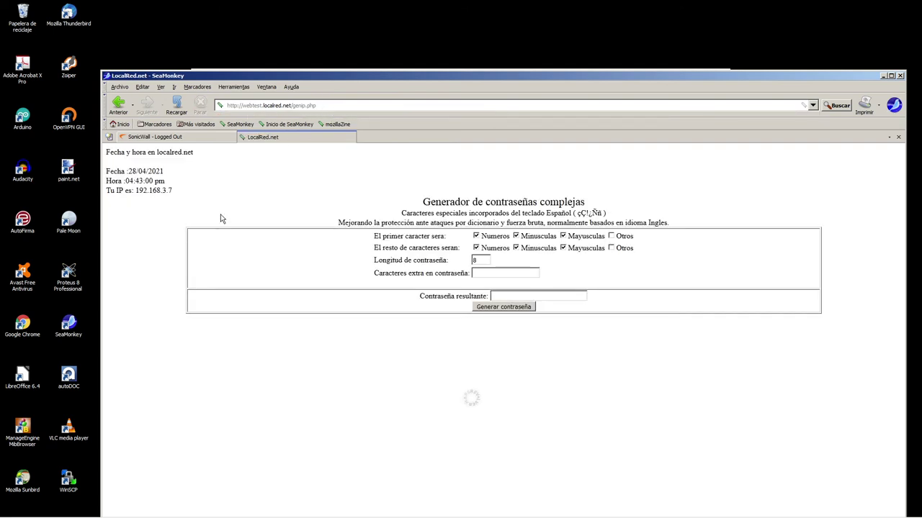
- Reload the password generator page twice while the internal user is still logged in
left_click_drag(112, 175, 199, 209)
left_click(200, 202)
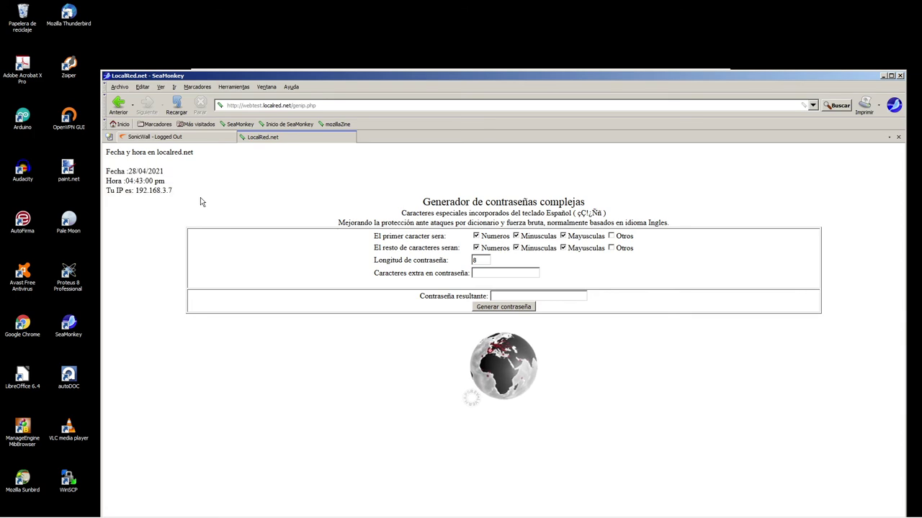
left_click(178, 107)
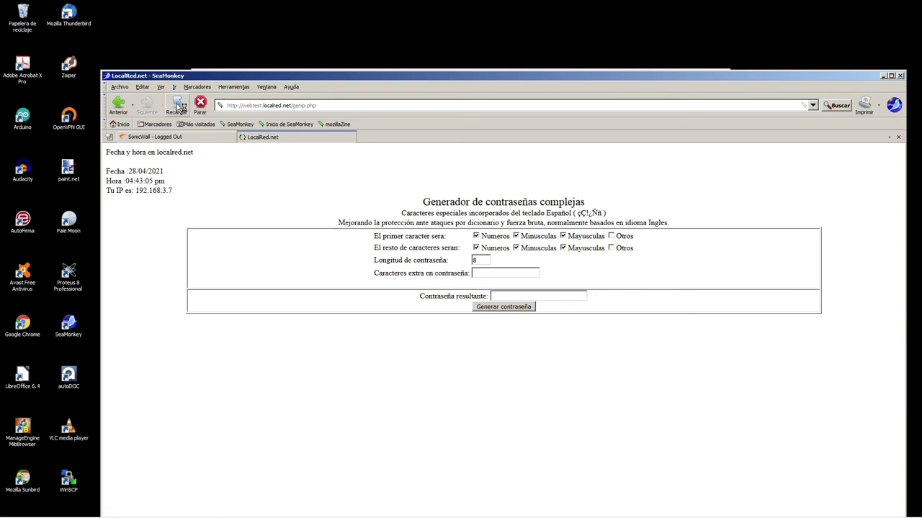
left_click(178, 107)
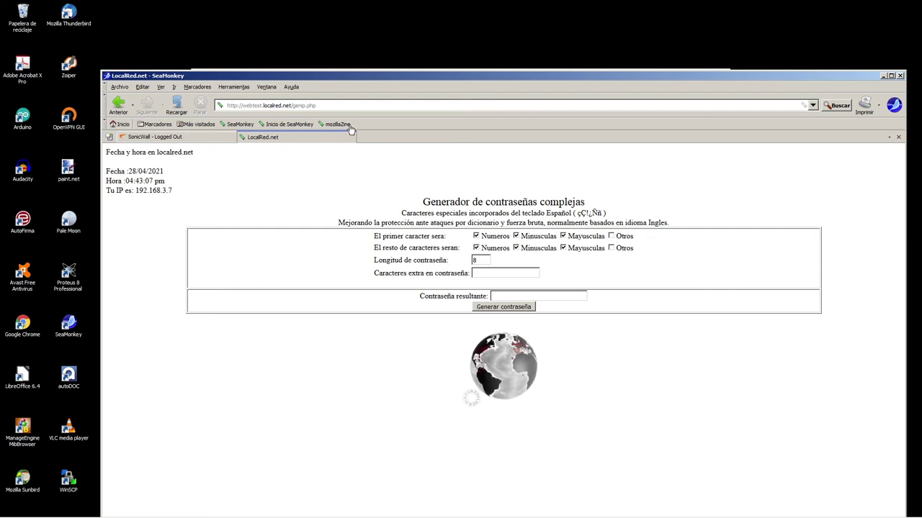
- Log the internal user out via the SonicWall status popup and confirm Authentication Required
left_click_drag(312, 80, 605, 46)
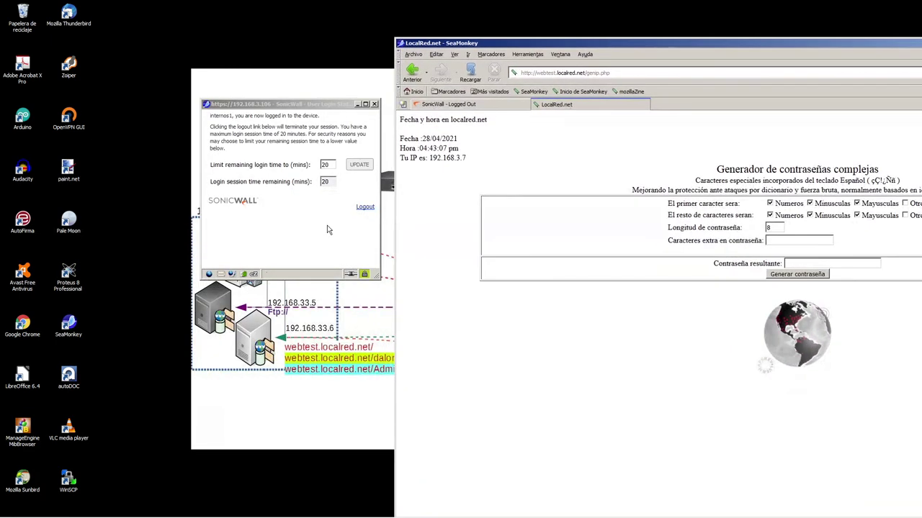
left_click(364, 208)
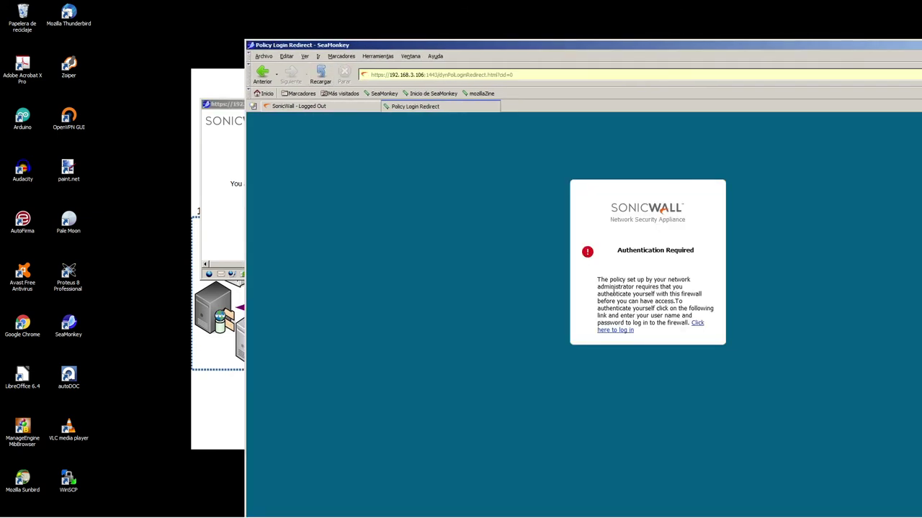
left_click_drag(613, 245, 706, 333)
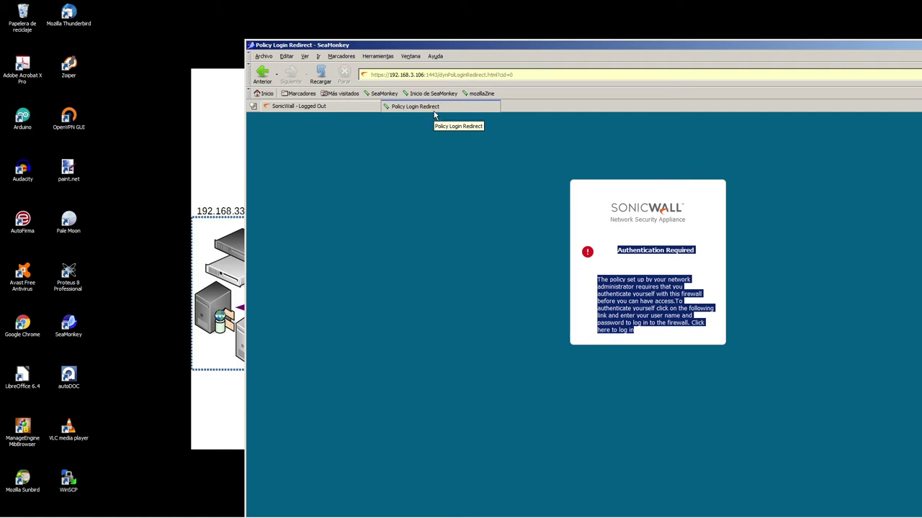
- Maximize the browser and log in to SonicWall as the second internal user, internos3
left_click(499, 203)
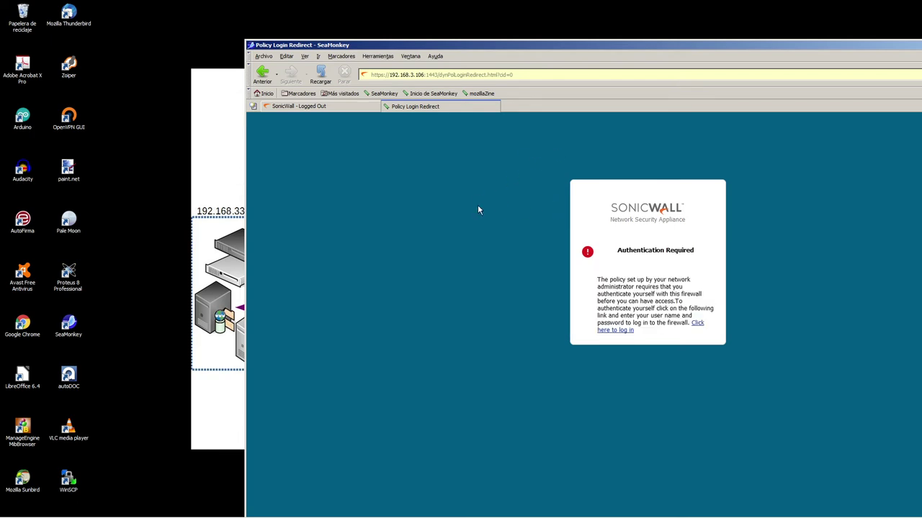
double_click(404, 46)
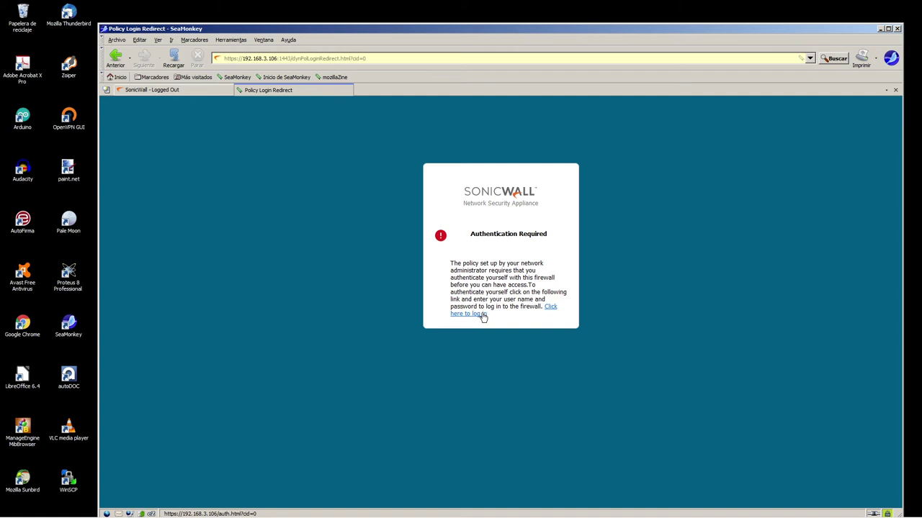
left_click(477, 315)
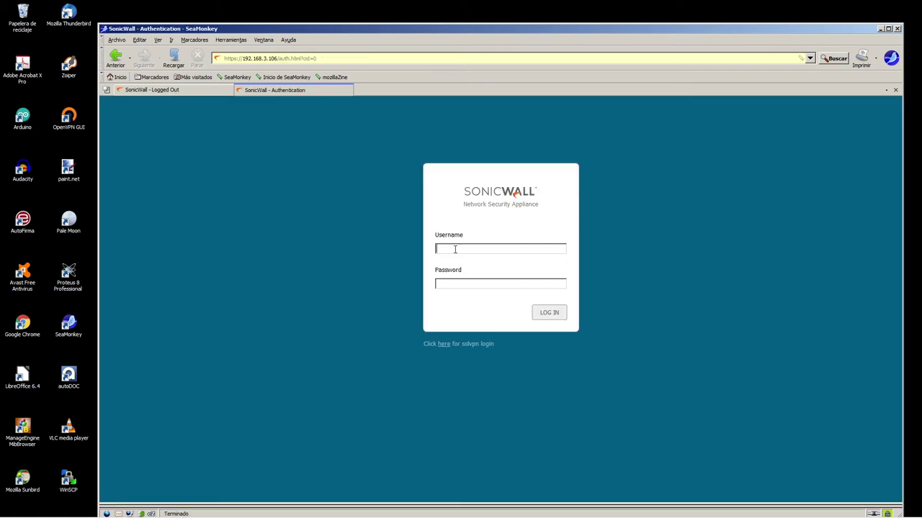
type("internos")
type("••••••••")
left_click(552, 316)
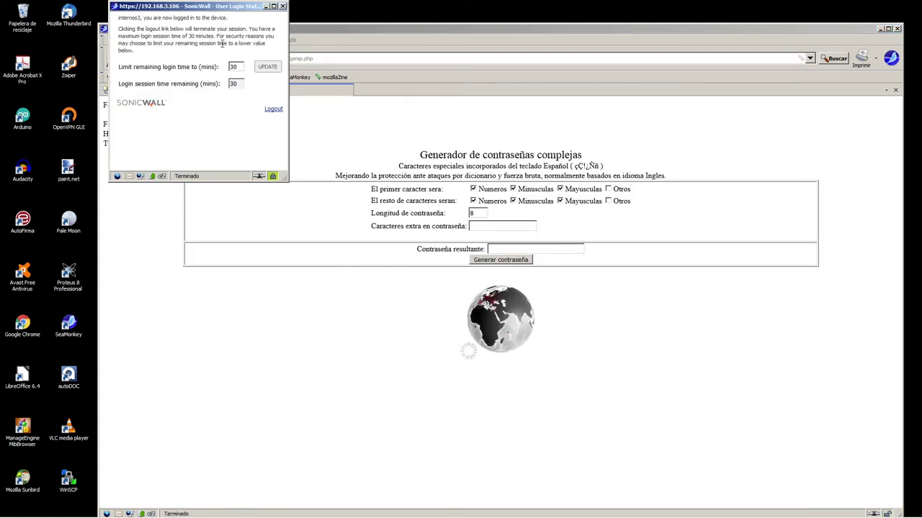
- Log internos3 out from the login status window and move it aside
left_click_drag(216, 10, 405, 287)
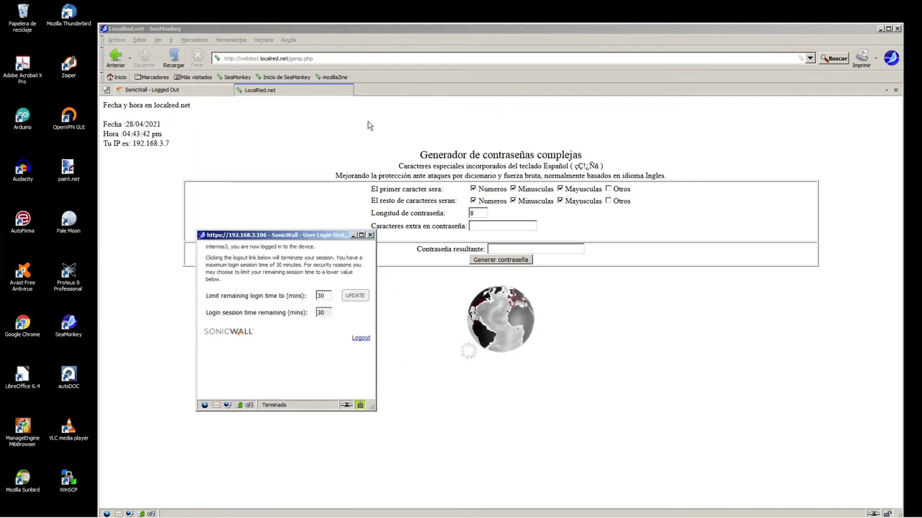
left_click(361, 337)
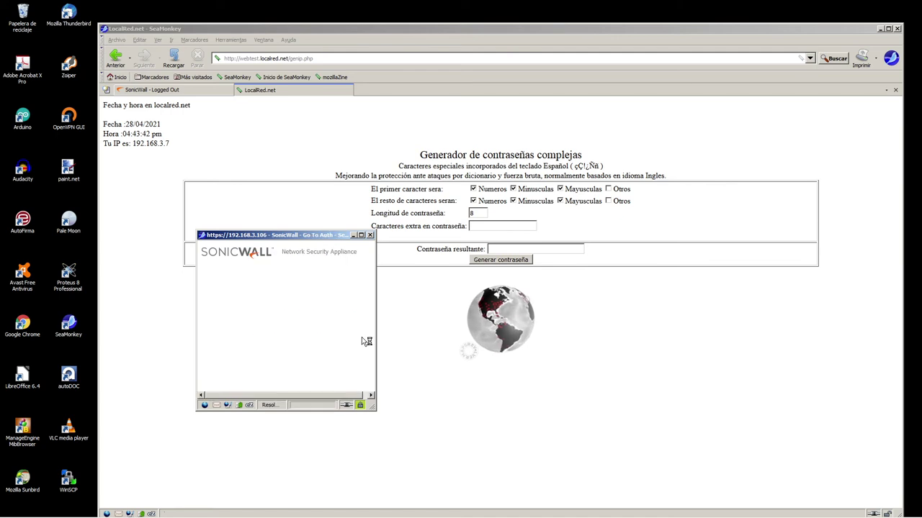
left_click_drag(268, 237, 444, 167)
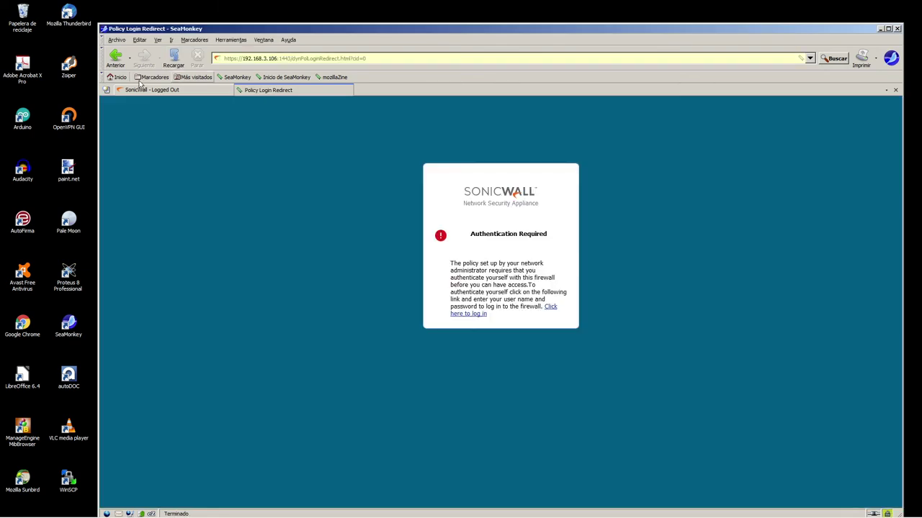
- Sign back into the SonicOS admin console from the SonicWall - Logged Out page
left_click(199, 91)
left_click(505, 262)
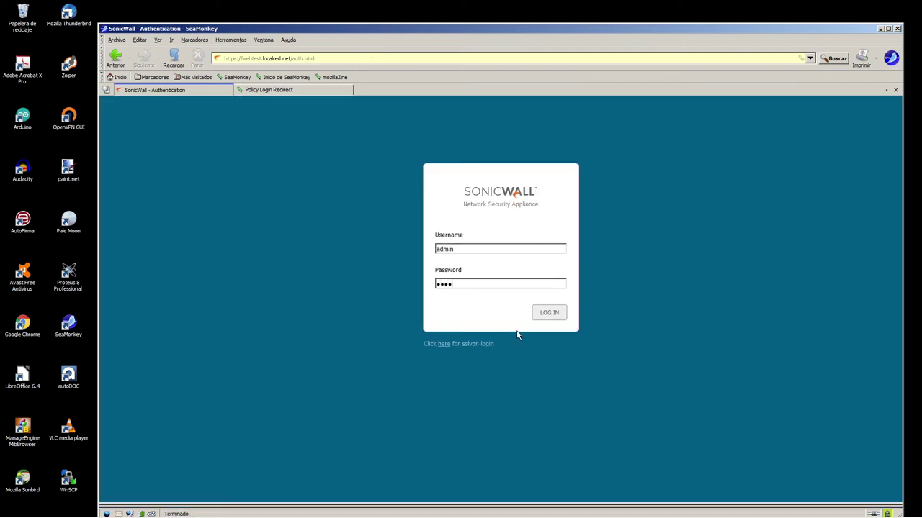
key("Return")
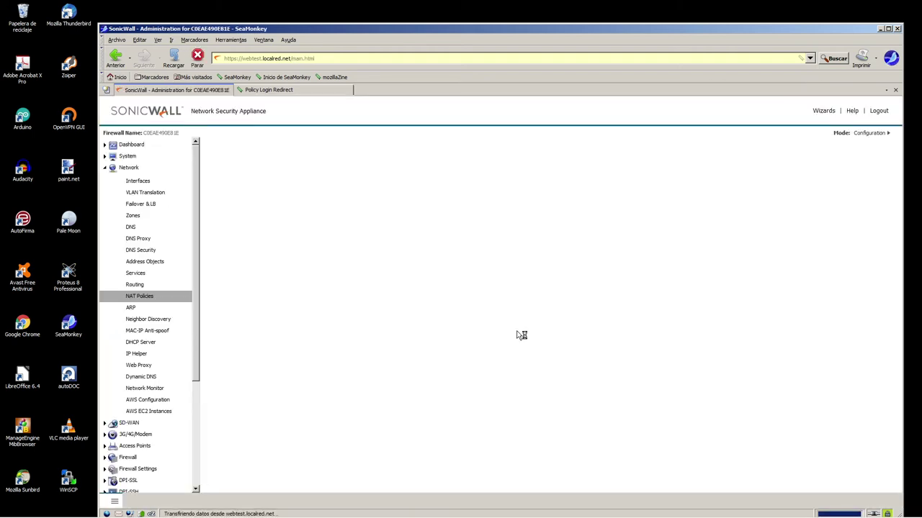
scroll(152, 324, "down", 4)
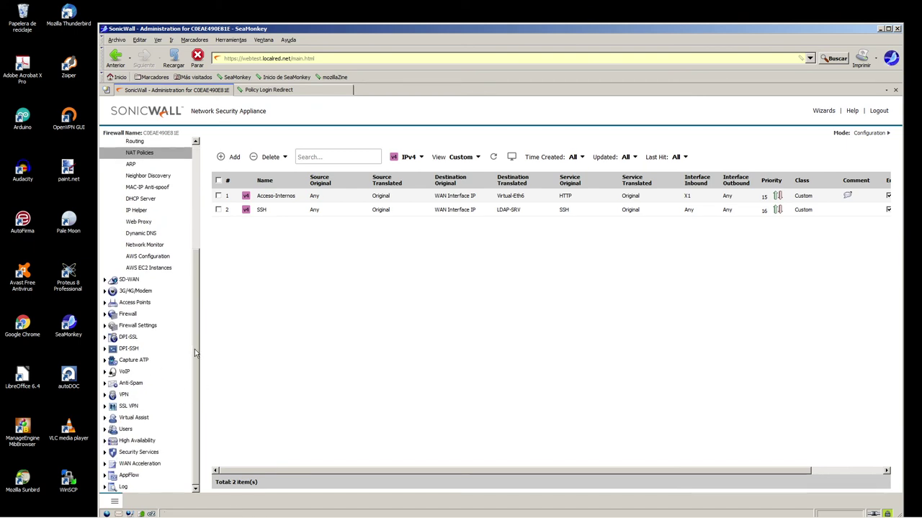
- Under Users > Settings > User Sessions, enable same-window status and set a 45-minute session limit, then save
left_click(127, 429)
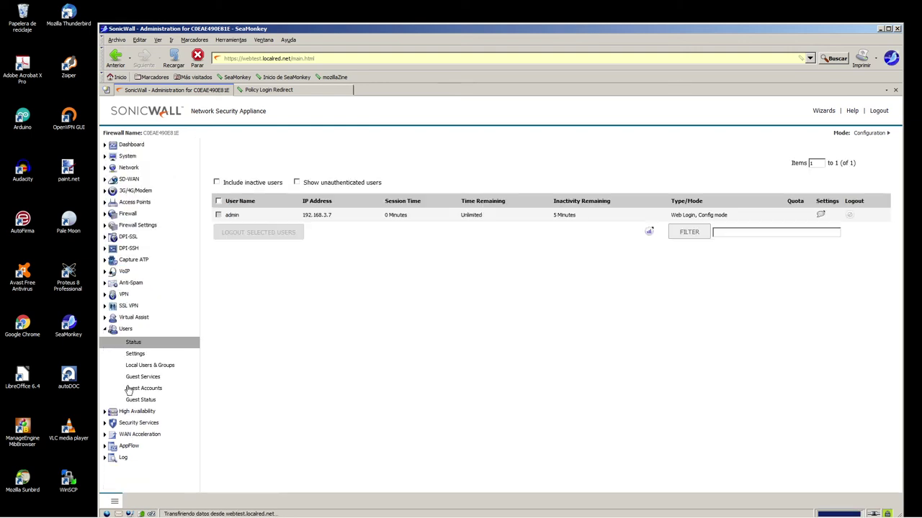
left_click(135, 356)
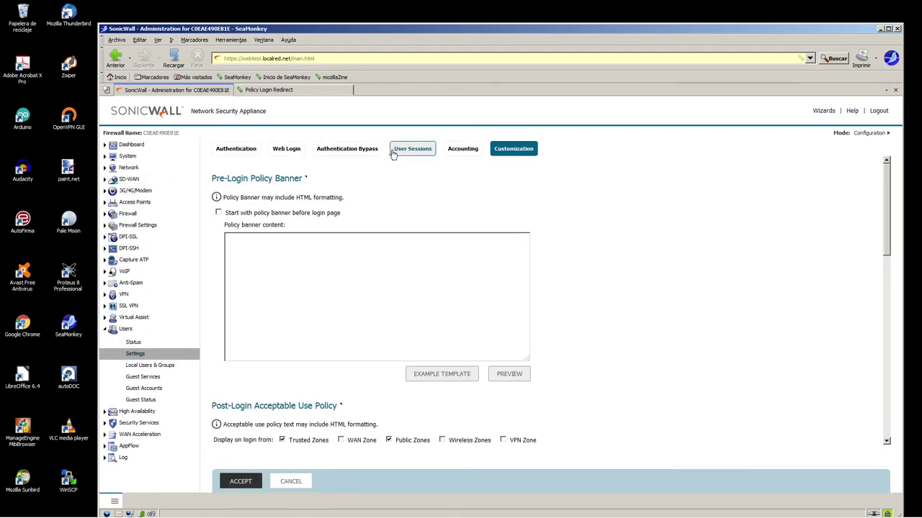
left_click(413, 148)
scroll(524, 205, "down", 3)
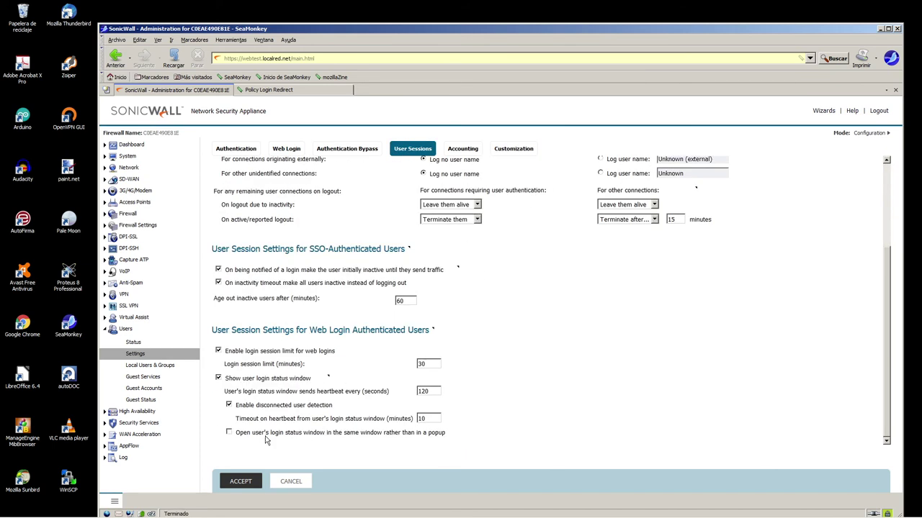
left_click(230, 433)
double_click(422, 364)
type("45")
scroll(369, 372, "up", 3)
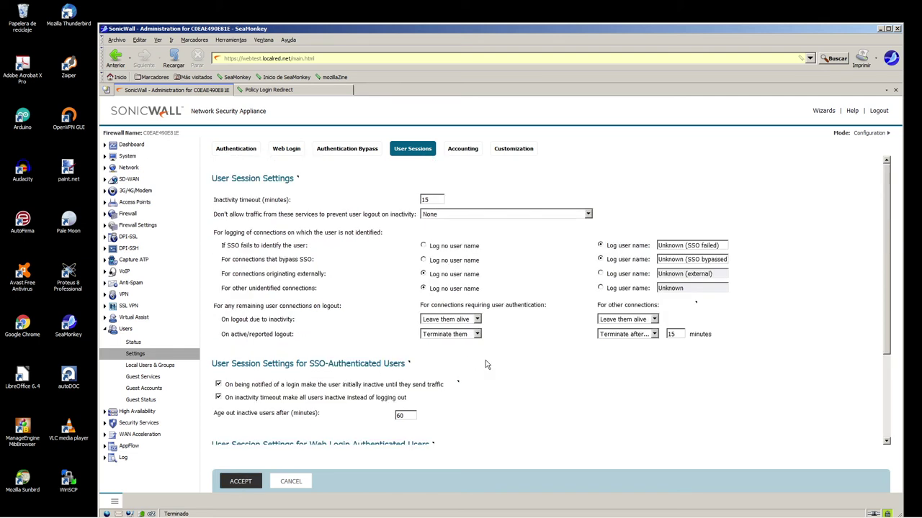
scroll(385, 316, "down", 3)
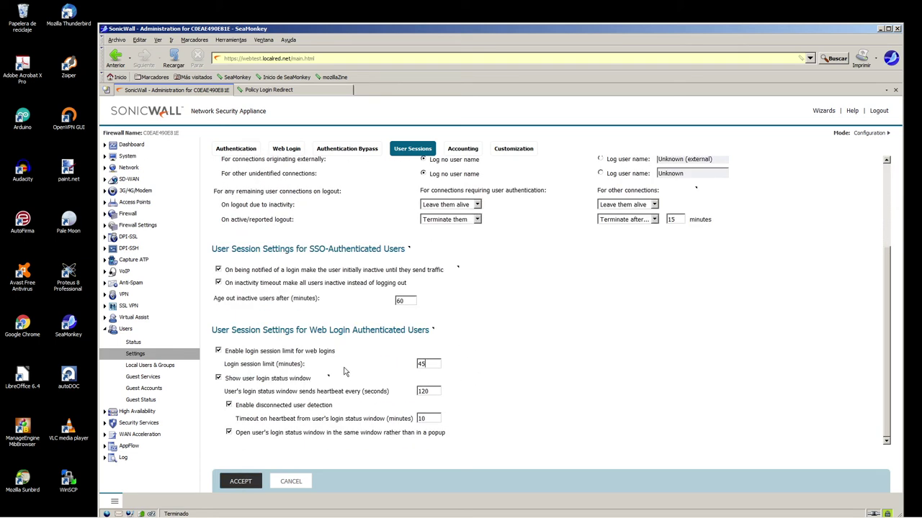
left_click(240, 481)
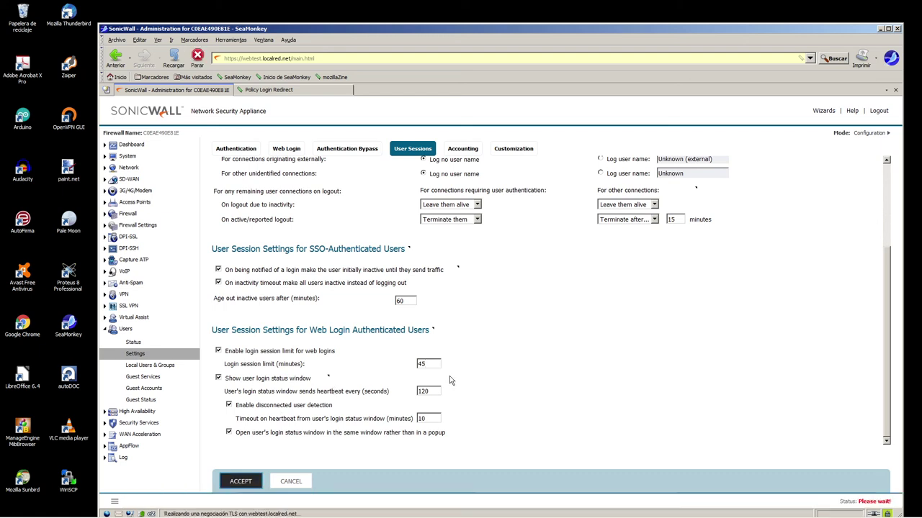
left_click(288, 152)
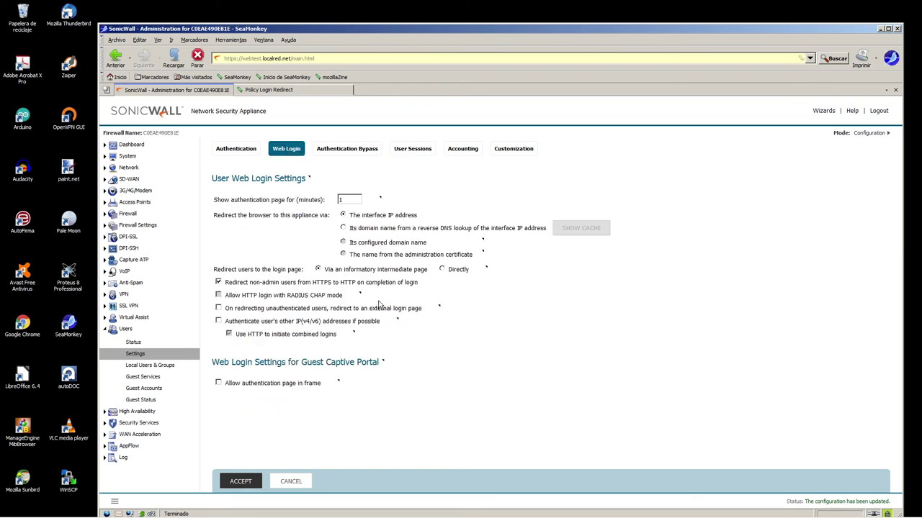
- On the Web Login tab, redirect users 'Directly' to the login page and save
left_click_drag(327, 270, 432, 272)
left_click(432, 271)
left_click_drag(324, 269, 440, 273)
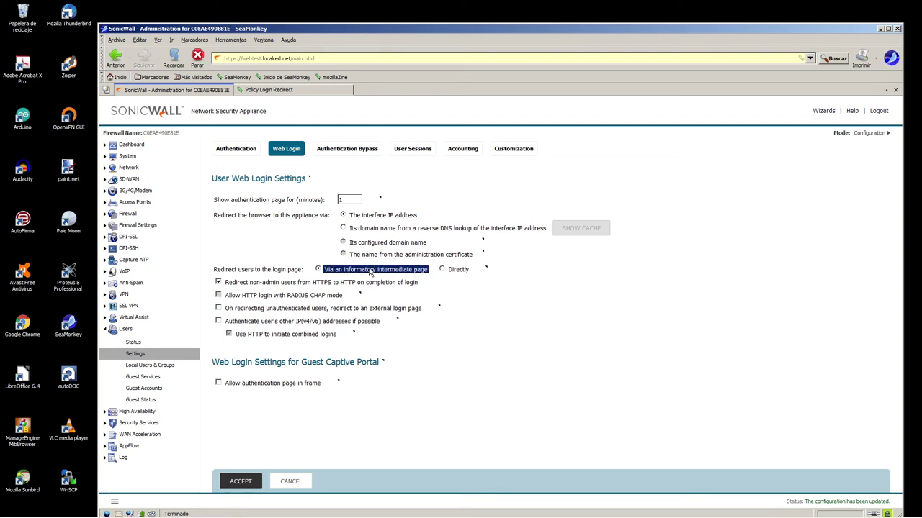
left_click(442, 269)
left_click(229, 481)
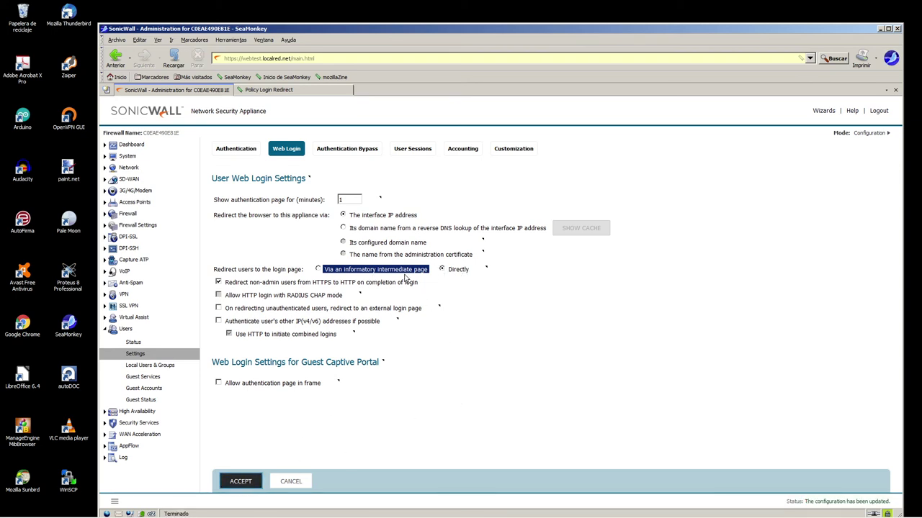
- Check the Policy Login Redirect page and reload the Authentication Required page twice
left_click(286, 91)
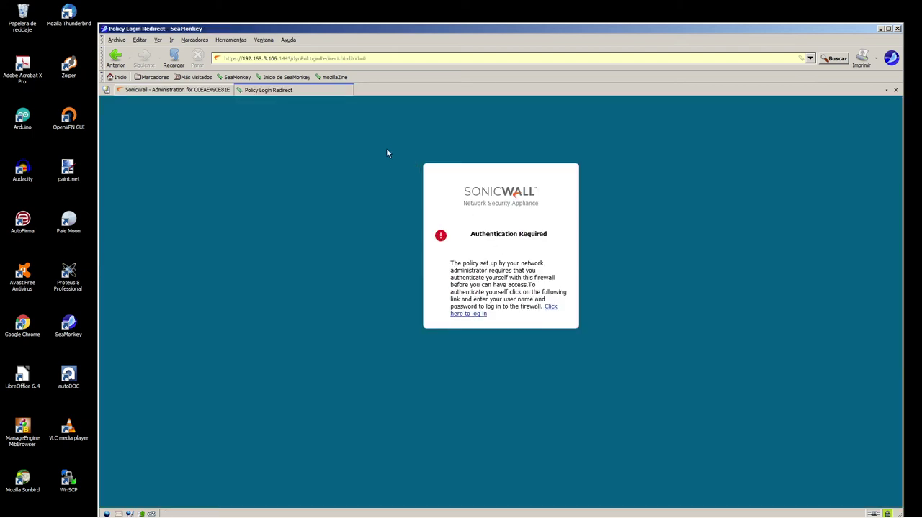
left_click_drag(411, 154, 684, 344)
left_click(320, 230)
left_click(174, 57)
left_click(172, 58)
- Save the web login settings again and log out of the SonicOS admin session
left_click(180, 90)
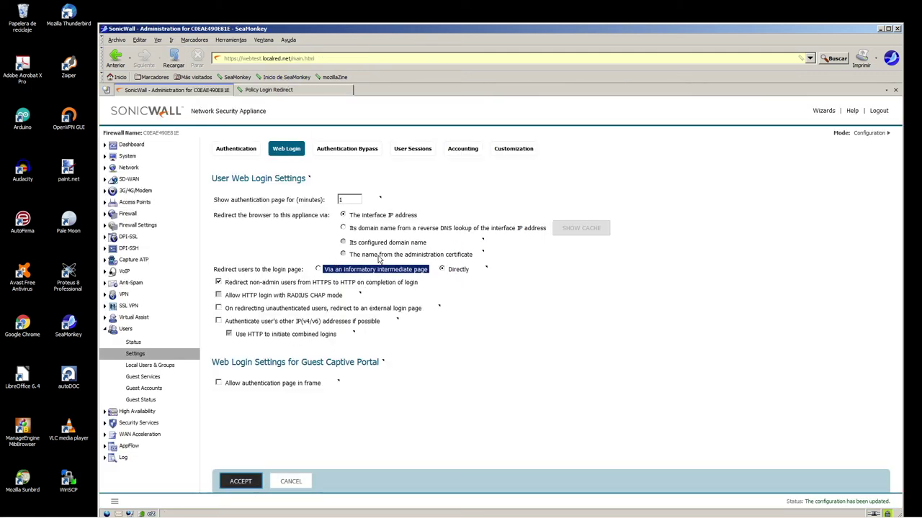
left_click(248, 481)
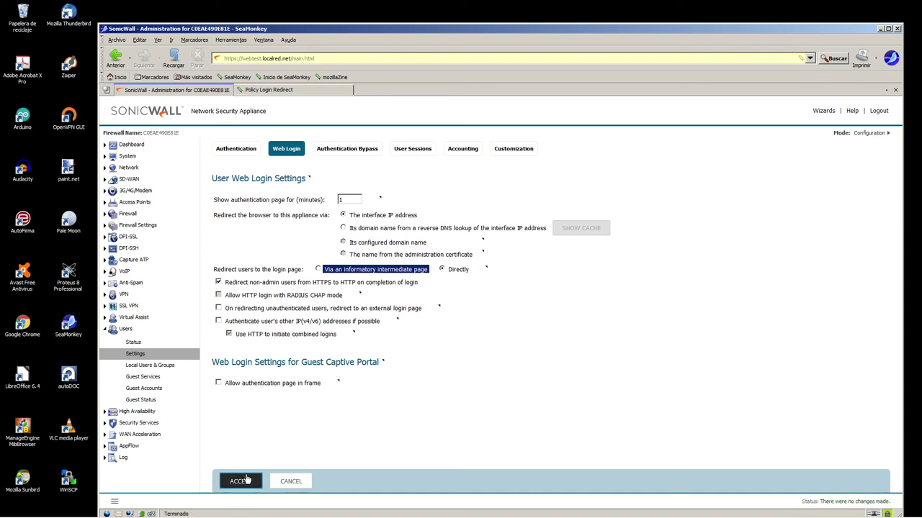
left_click(879, 110)
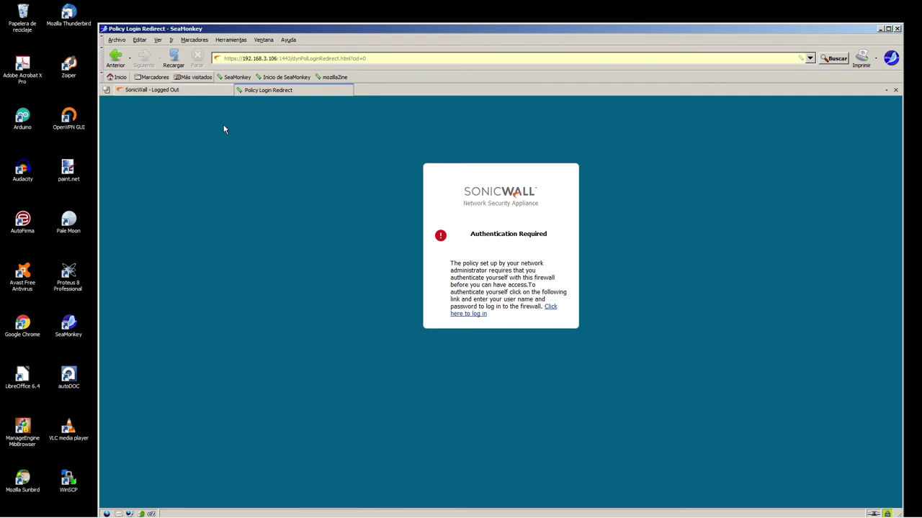
left_click_drag(368, 58, 281, 58)
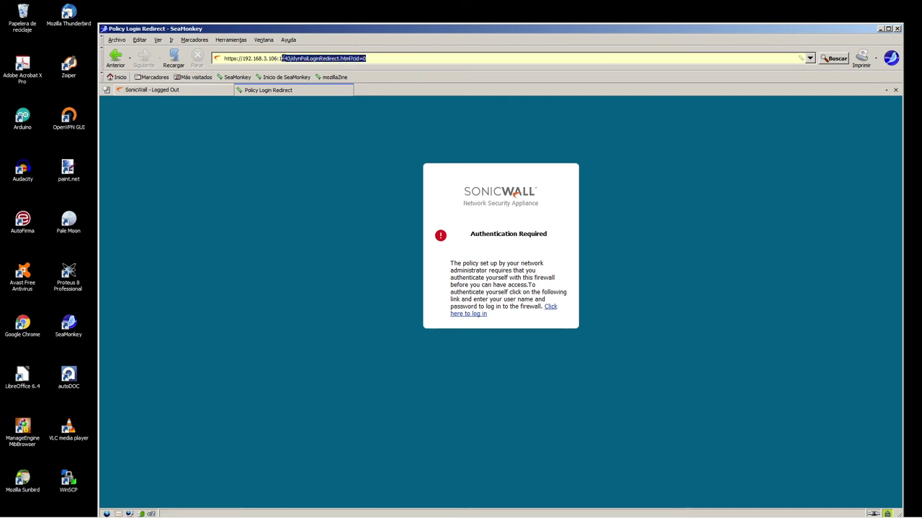
key("BackSpace")
key("Escape")
key("BackSpace")
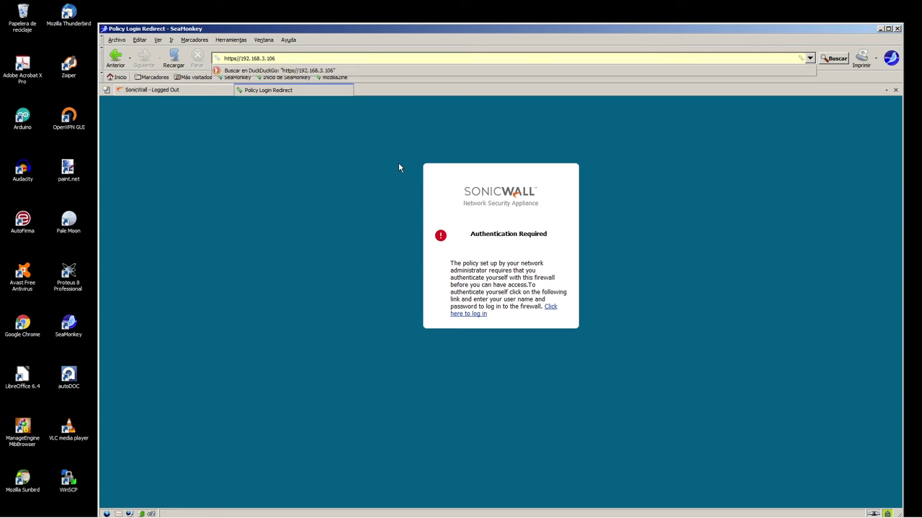
key("Delete")
key("Delete")
key("Delete")
key("Delete")
key("Delete")
key("Delete")
key("Delete")
key("Delete")
key("Delete")
key("Delete")
key("Delete")
key("Delete")
key("Delete")
key("Delete")
key("Delete")
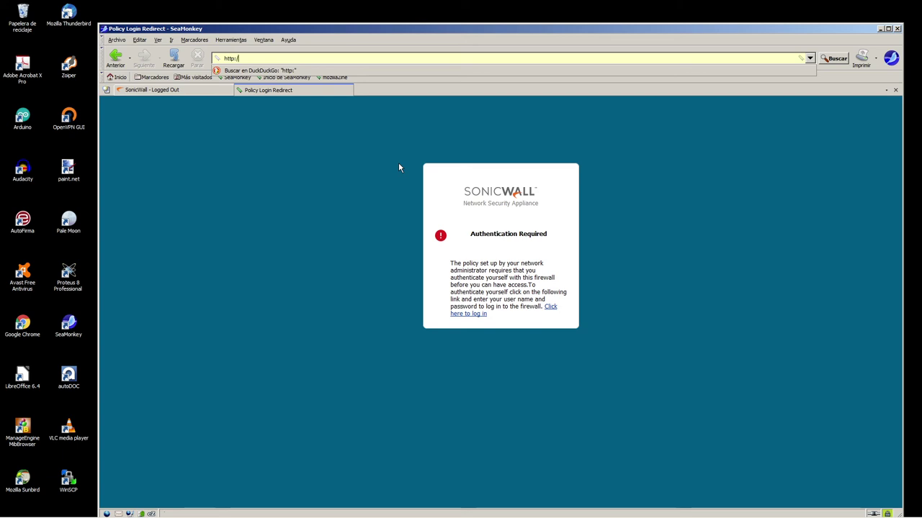
type("://webtest.localred.net/")
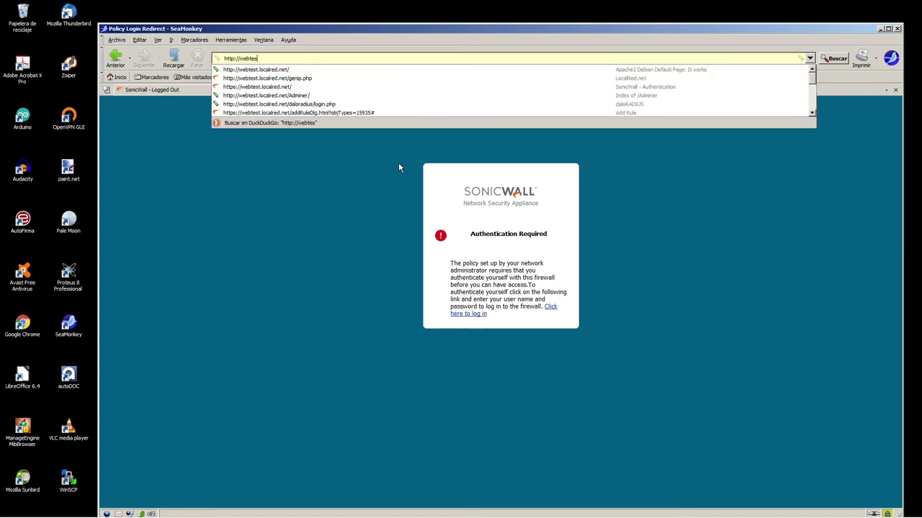
left_click(264, 70)
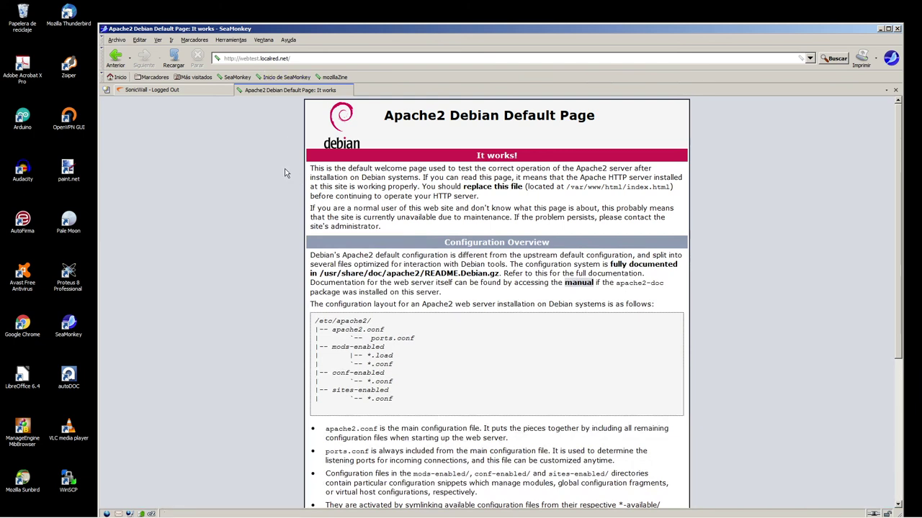
- Check the logged-out admin page, then reload the webtest tab to test access
left_click(177, 89)
left_click(261, 94)
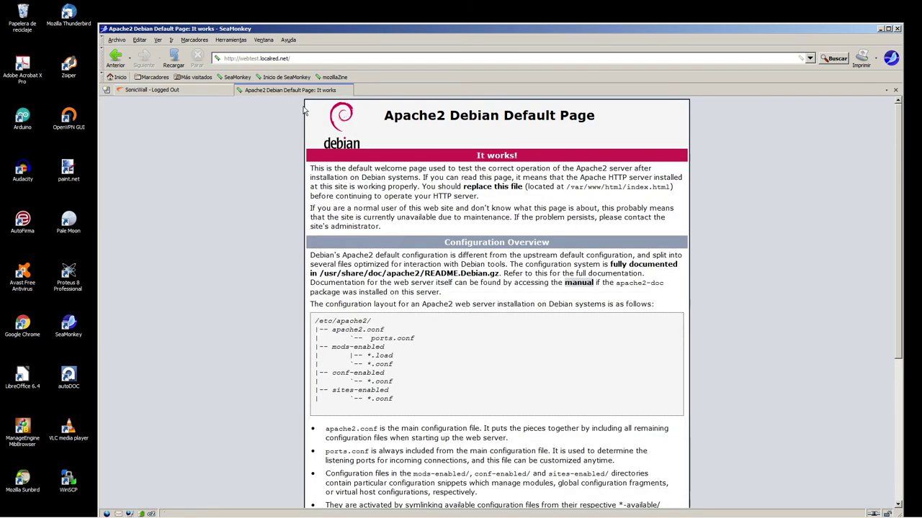
left_click(175, 59)
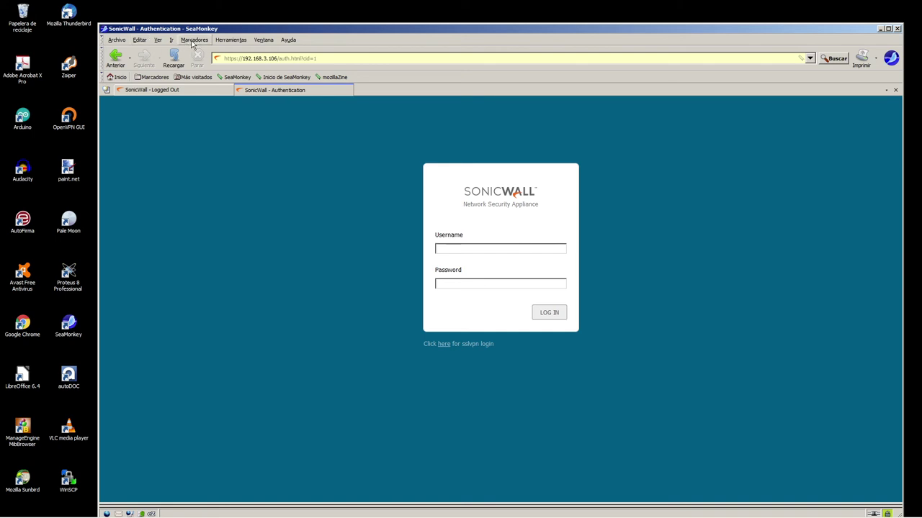
- Clear SeaMonkey's private data via Herramientas and close the SonicWall - Authentication tab
left_click(193, 40)
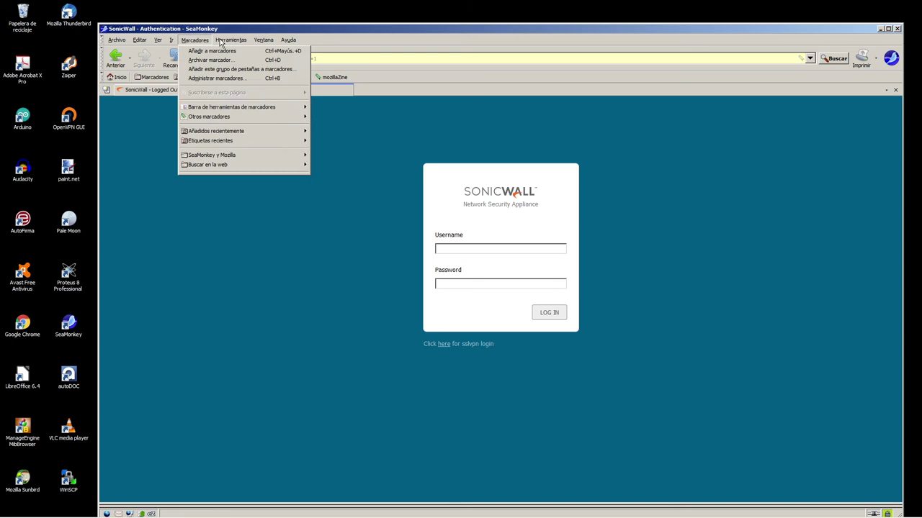
mouse_move(220, 42)
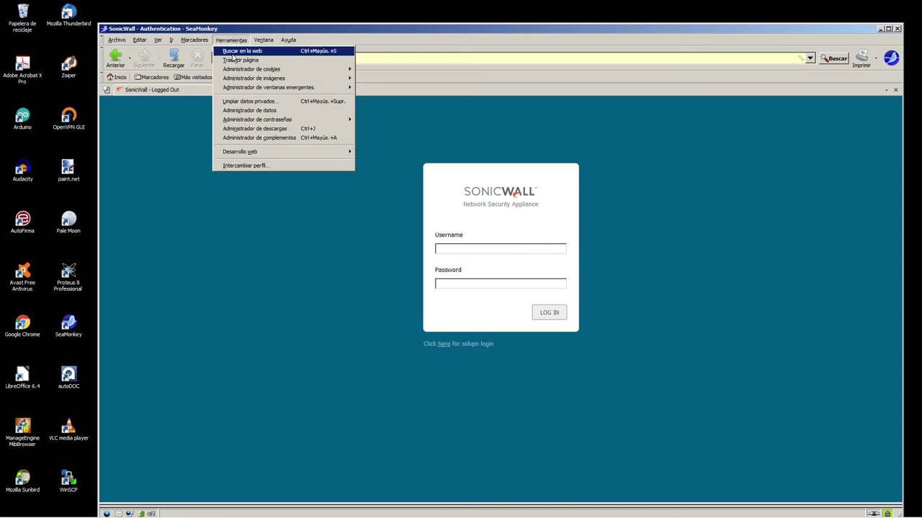
left_click(246, 101)
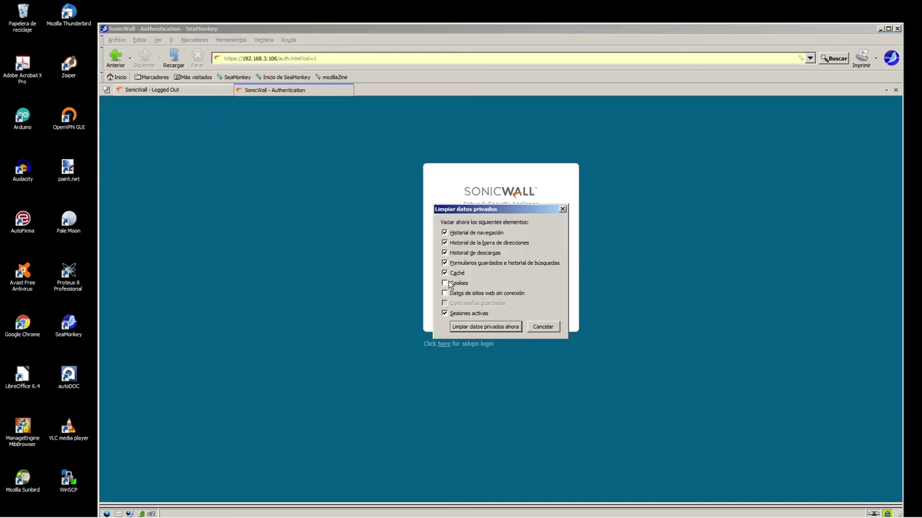
left_click(461, 328)
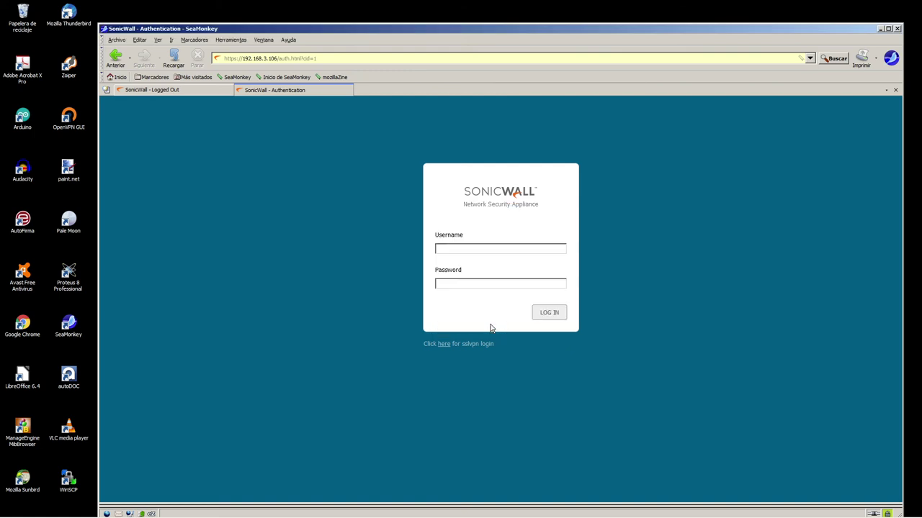
left_click(895, 90)
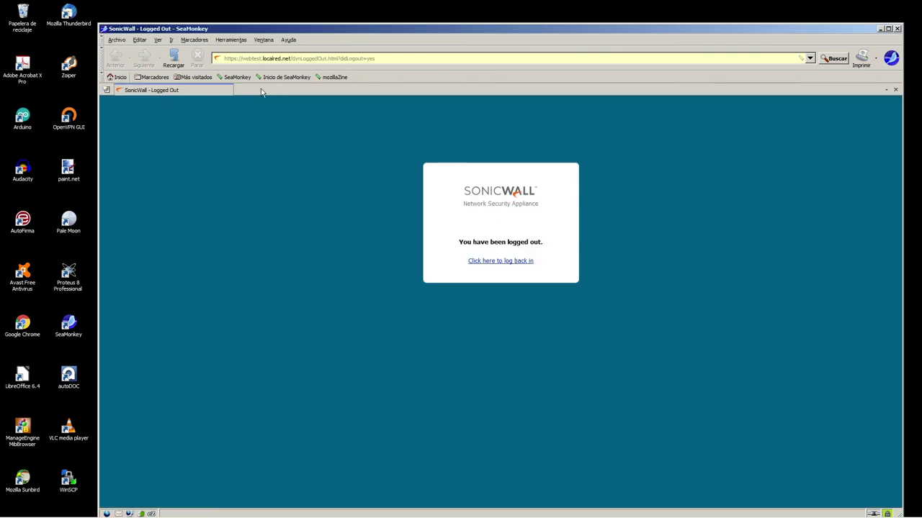
left_click_drag(292, 60, 218, 61)
key("ctrl+c")
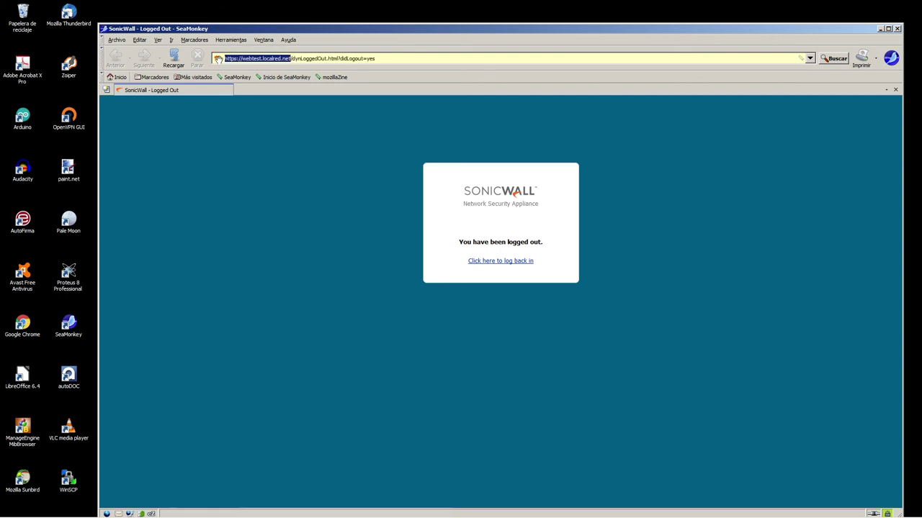
left_click(107, 90)
key("ctrl+v")
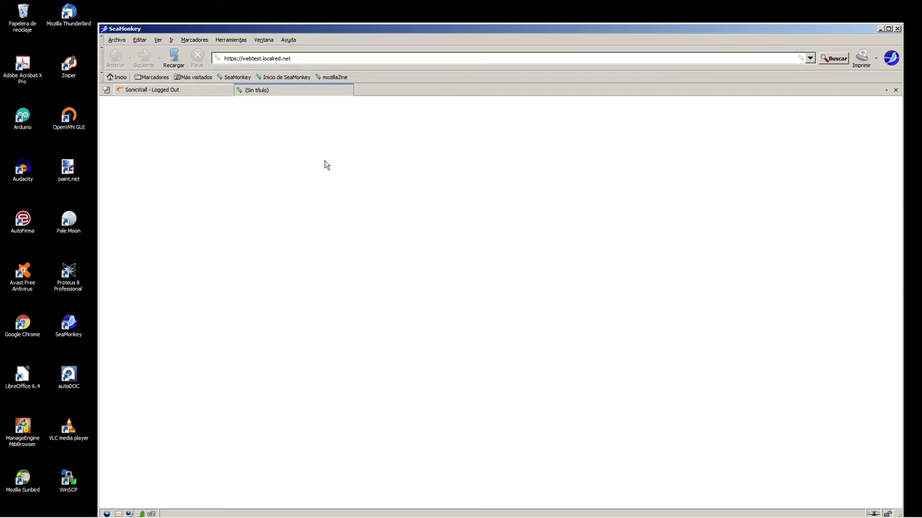
key("BackSpace")
key("End")
key("Return")
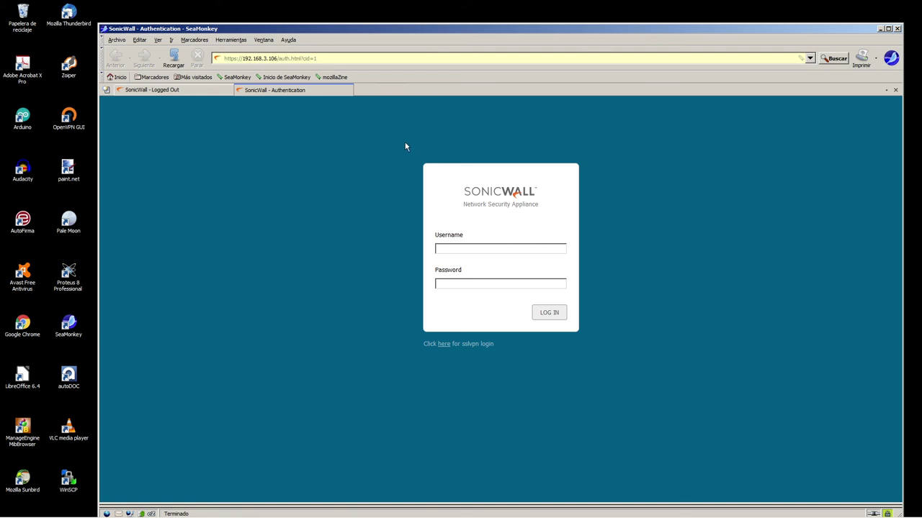
left_click_drag(406, 147, 627, 376)
left_click(645, 350)
- Fix a mistyped username, then enter the internal user's credentials and log in
left_click_drag(398, 148, 582, 356)
left_click(590, 364)
type("tyerno")
key("ctrl+a")
key("BackSpace")
left_click(549, 313)
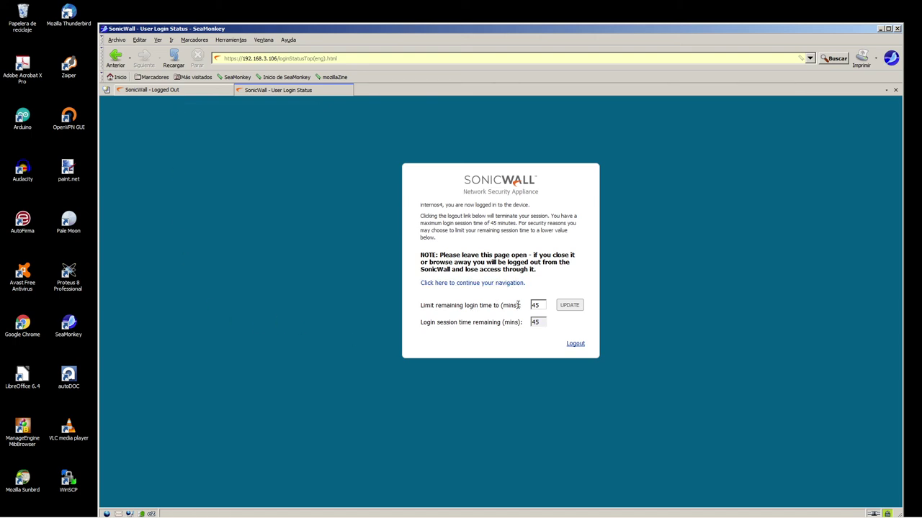
- Check the 45-minute remaining login time on the status page
double_click(540, 305)
left_click_drag(414, 307, 521, 306)
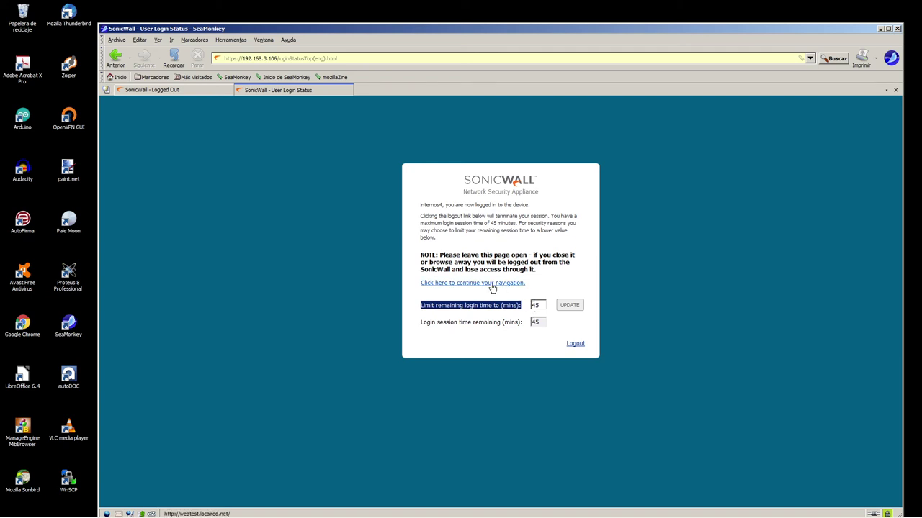
left_click(493, 286)
left_click(274, 91)
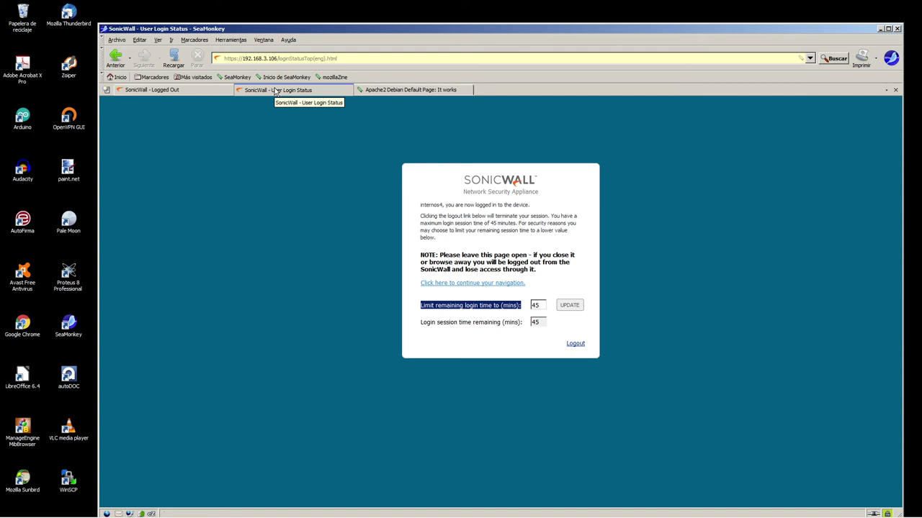
- Load webtest.localred.net/genip.php, reload it three times, and return to the login status tab
left_click(410, 90)
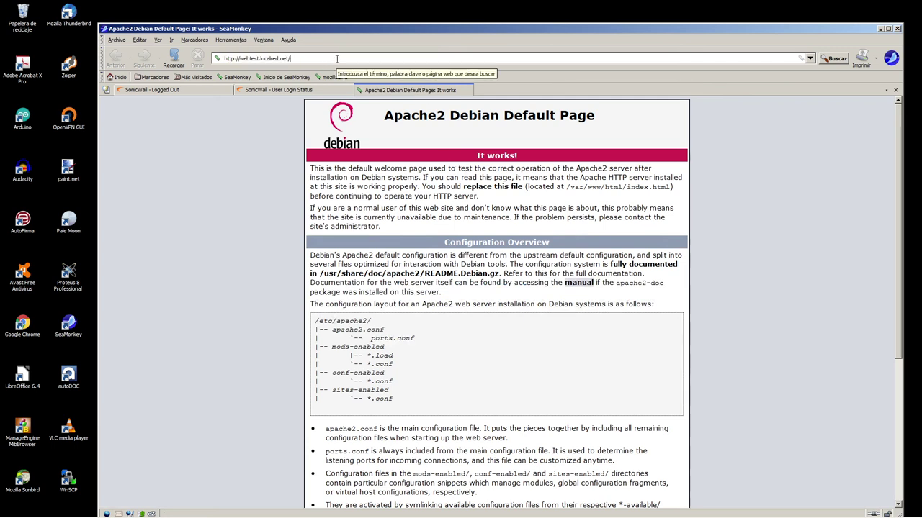
type("gen")
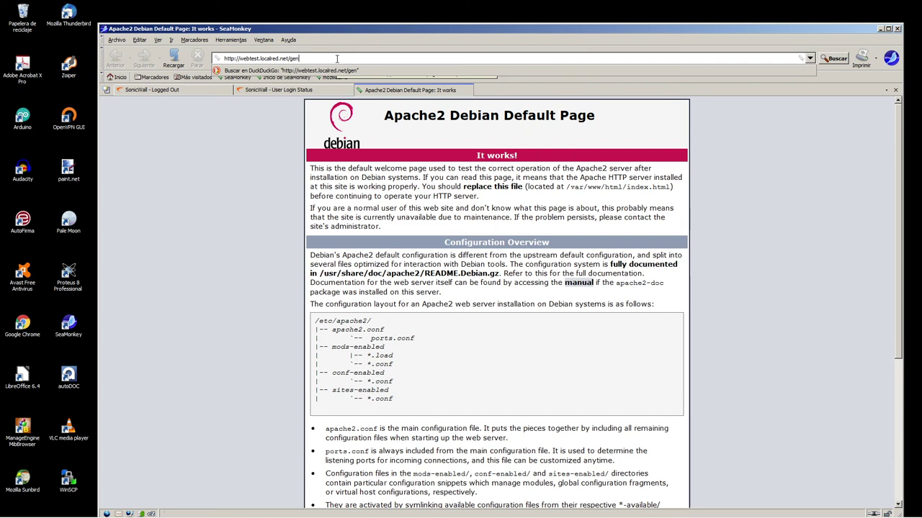
type("ip.php")
key("Return")
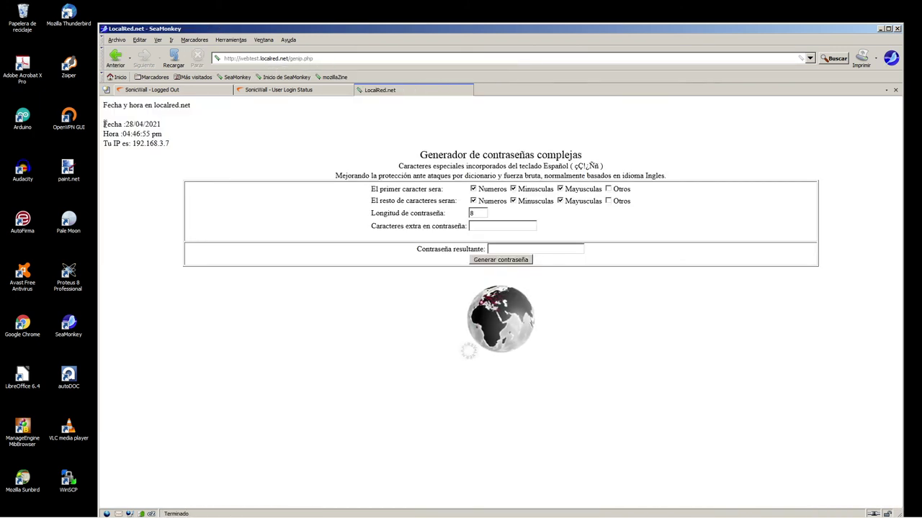
left_click_drag(103, 121, 184, 154)
left_click(175, 59)
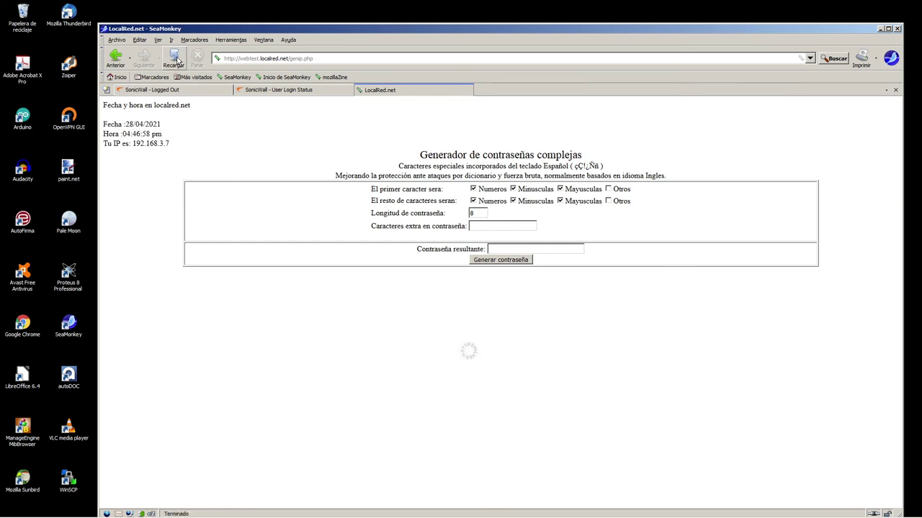
left_click(177, 60)
left_click(176, 61)
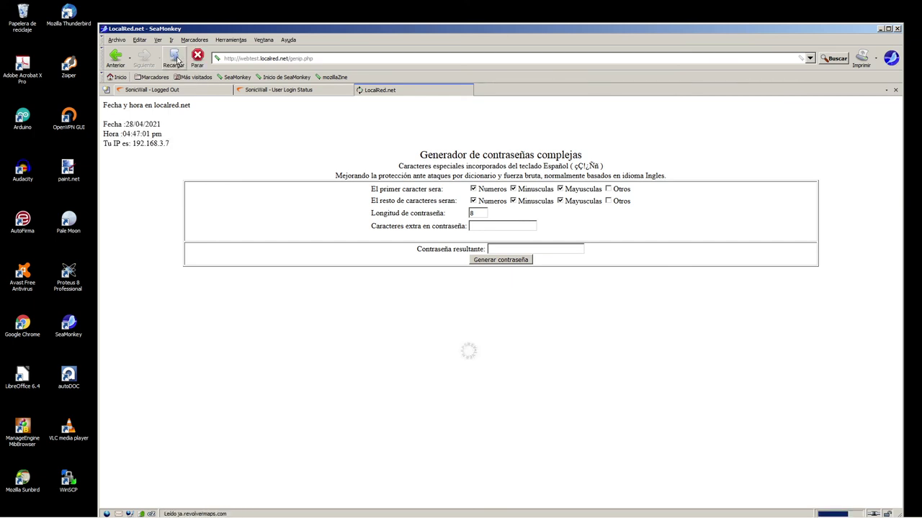
left_click(289, 91)
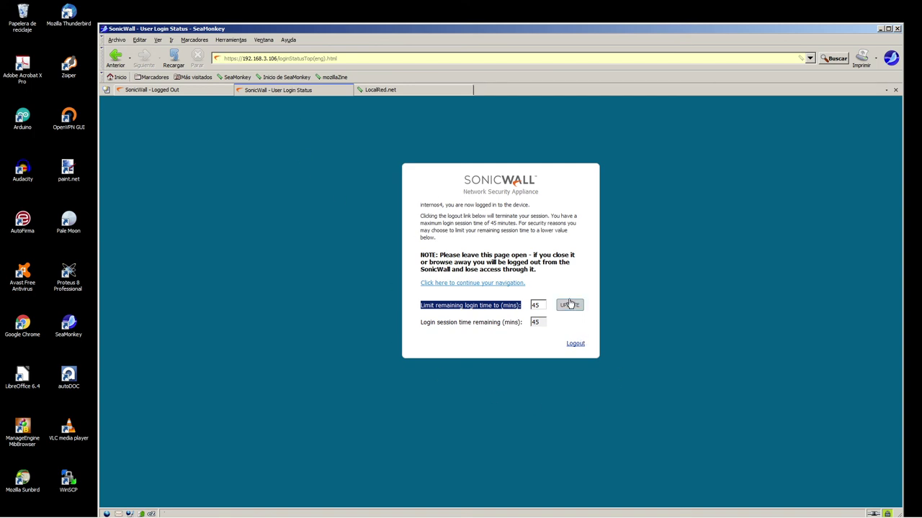
- Limit the remaining login time to 20 minutes and apply the change
left_click(481, 302)
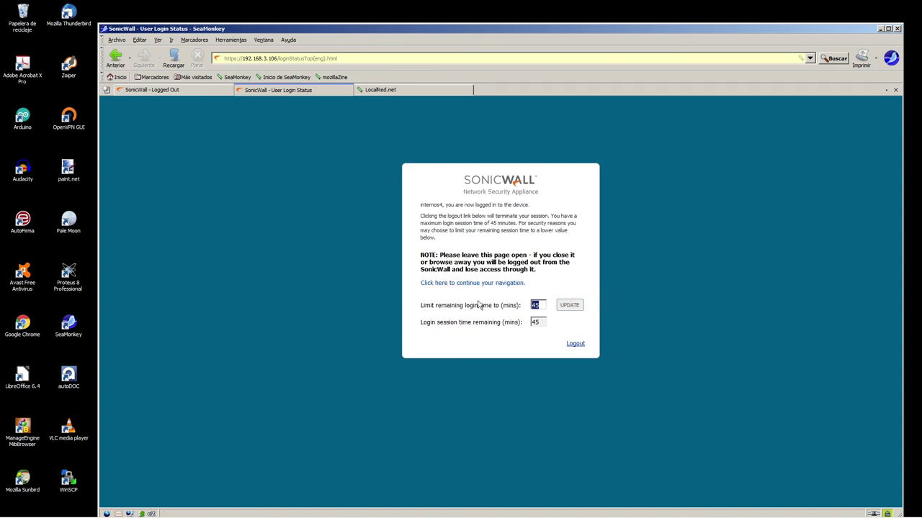
type("20")
left_click(569, 305)
- Log out of the web login session and reload the internal LocalRed.net page
left_click(394, 92)
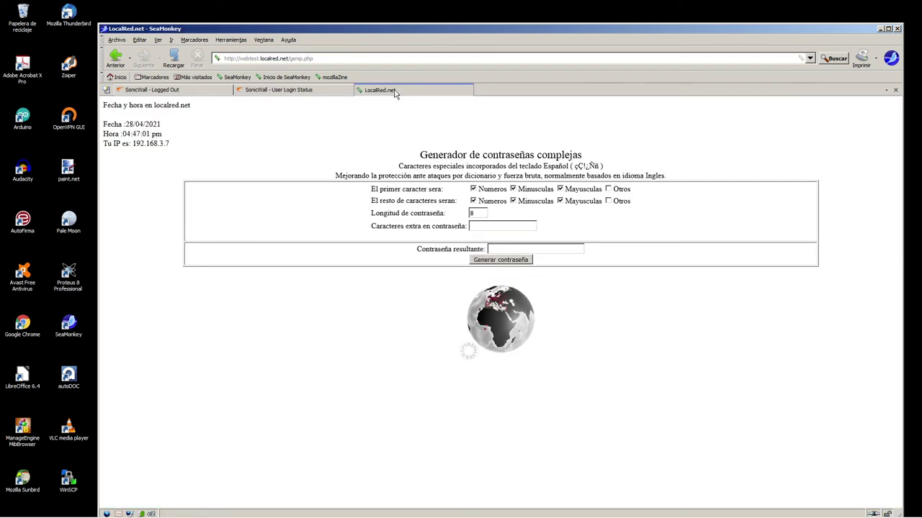
left_click(285, 91)
left_click(576, 331)
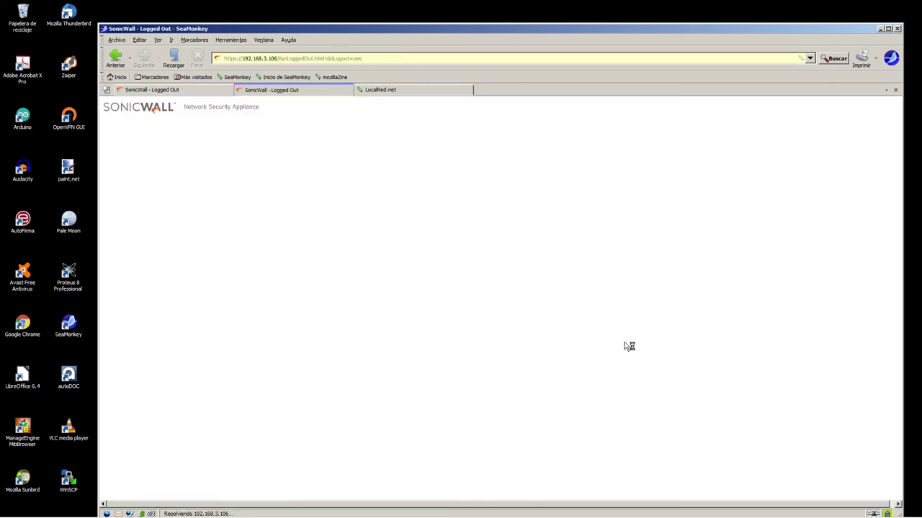
left_click(394, 91)
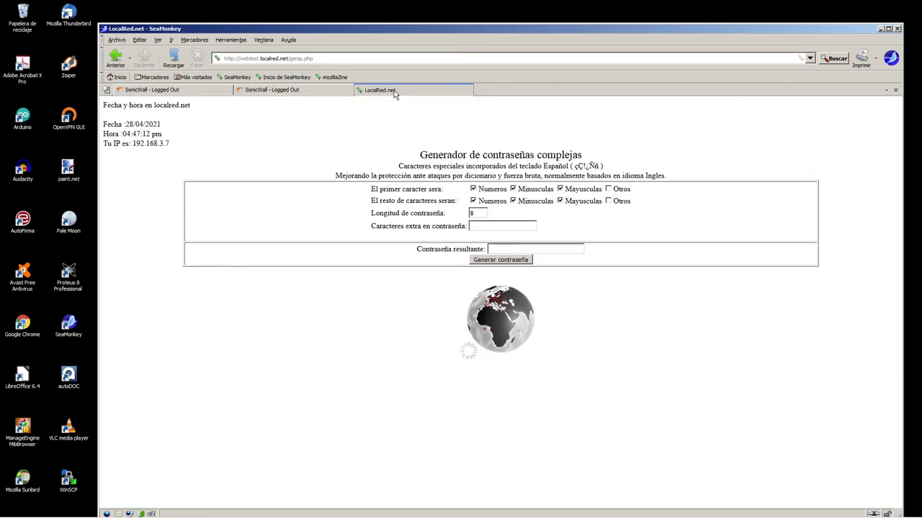
left_click(173, 57)
- Review the resulting login form and Logged Out pages across the browser tabs
left_click_drag(404, 166, 622, 362)
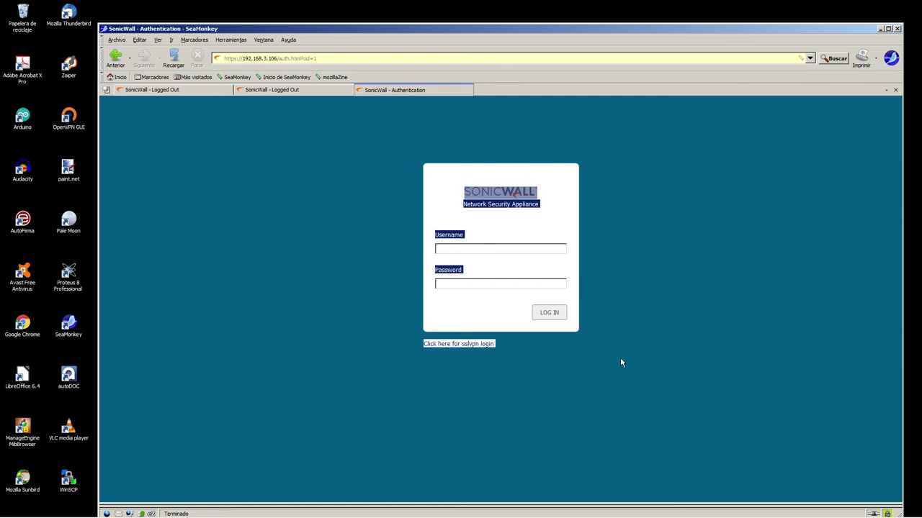
left_click(630, 335)
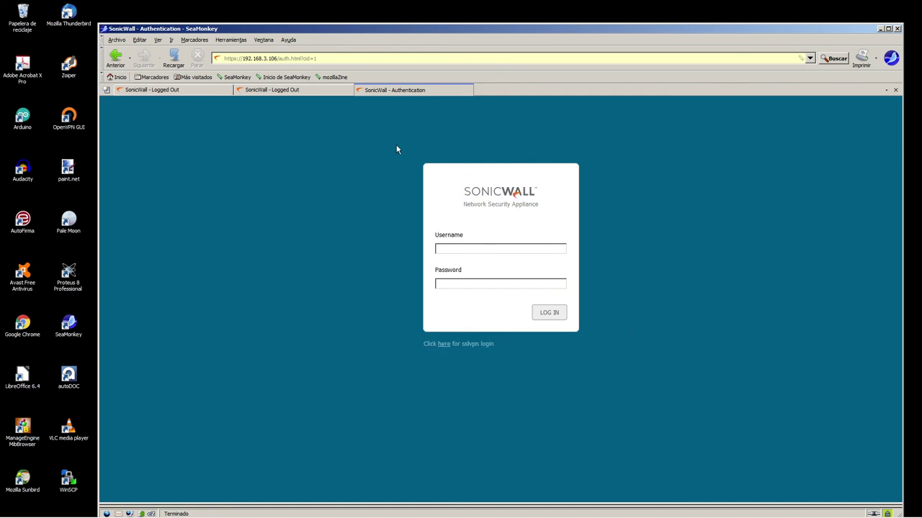
left_click(289, 90)
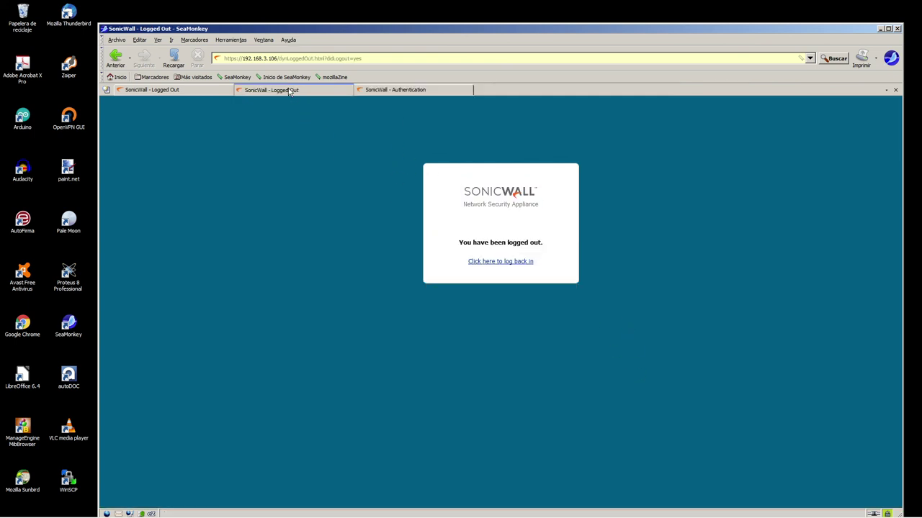
left_click(369, 90)
left_click(324, 92)
left_click_drag(365, 130, 679, 377)
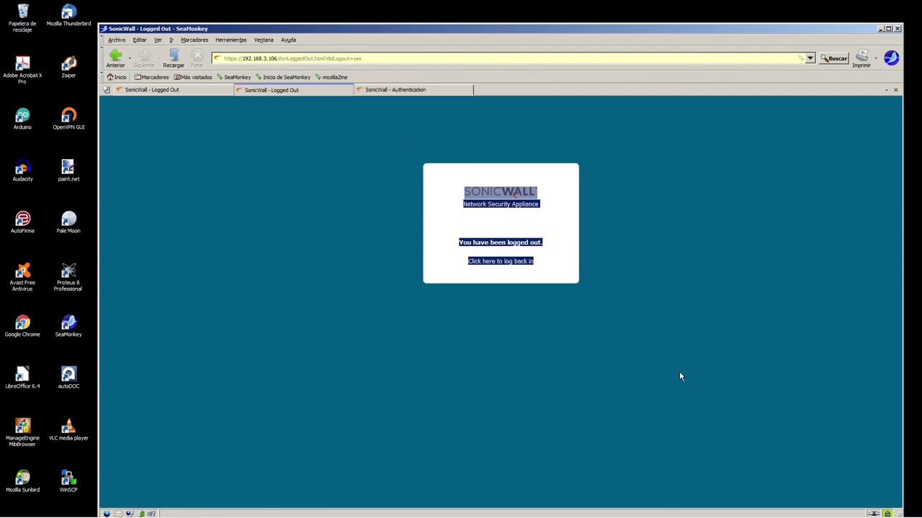
left_click(370, 90)
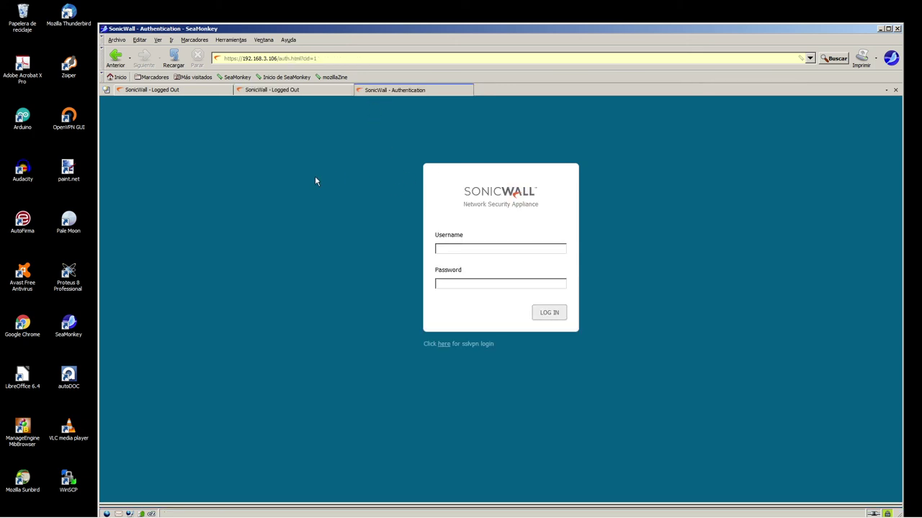
left_click(198, 92)
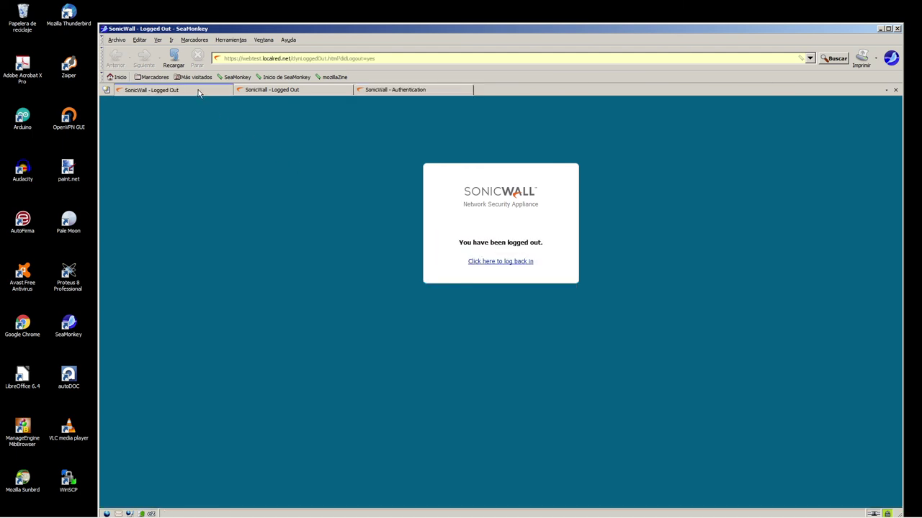
- Log back in with the administrator username and password to reach the Dashboard Overview
left_click(512, 261)
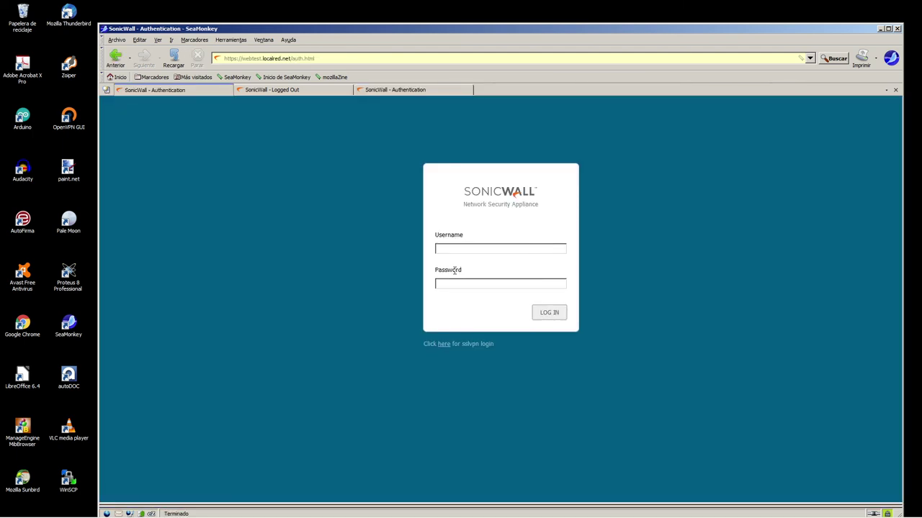
type("admi")
key("Return")
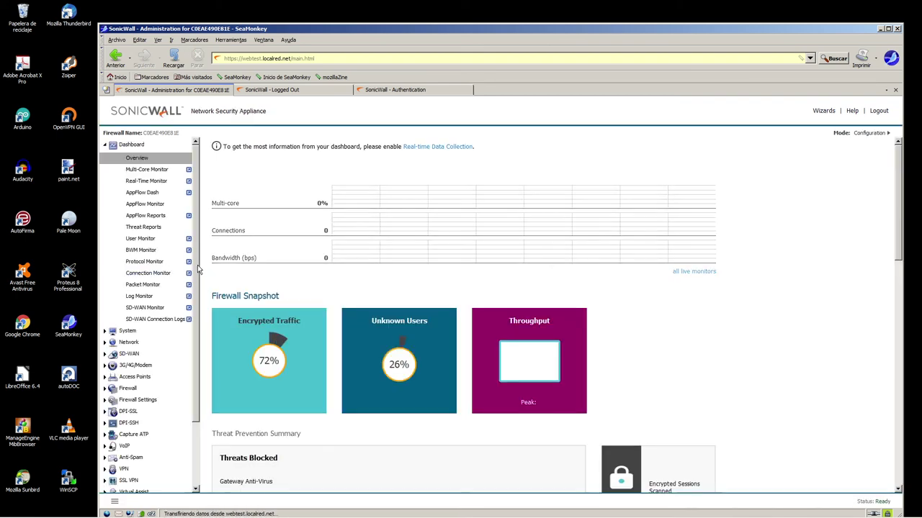
scroll(197, 372, "down", 2)
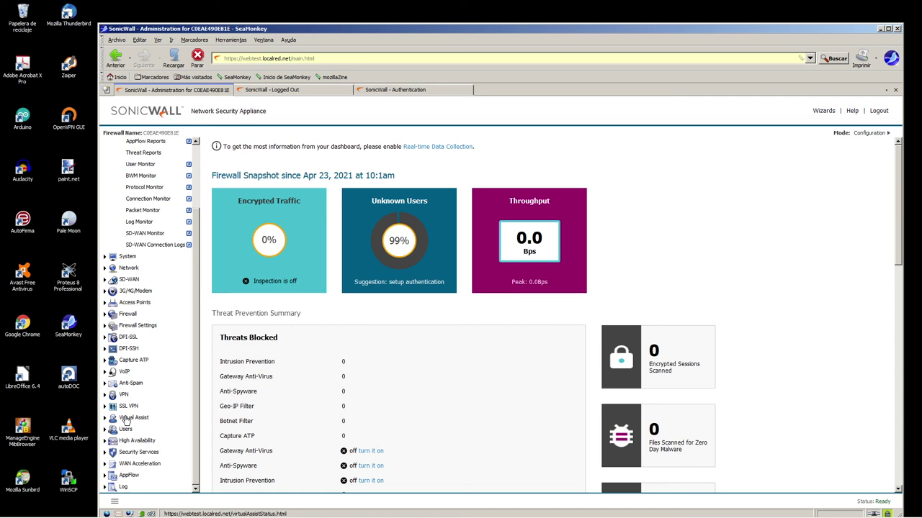
- In Users > Settings > Web Login, redirect via an informatory intermediate page, accept, then view User Sessions
left_click(125, 429)
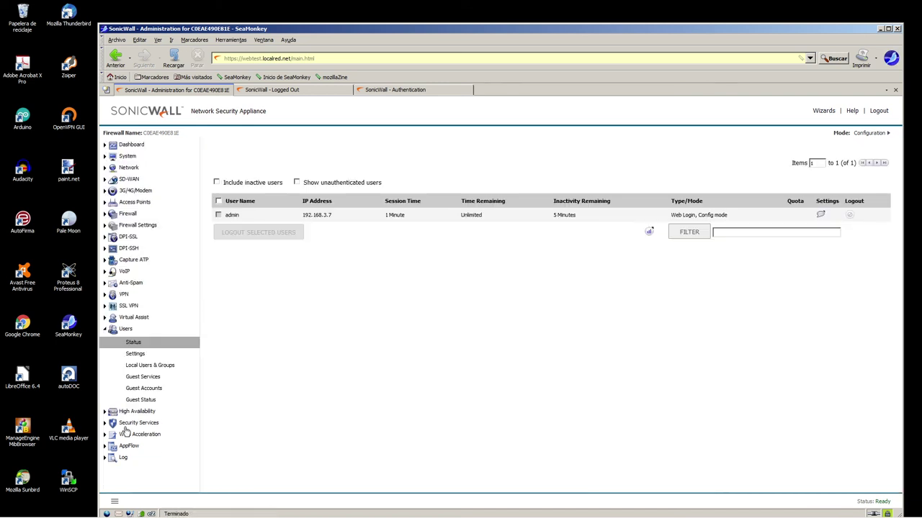
left_click(135, 355)
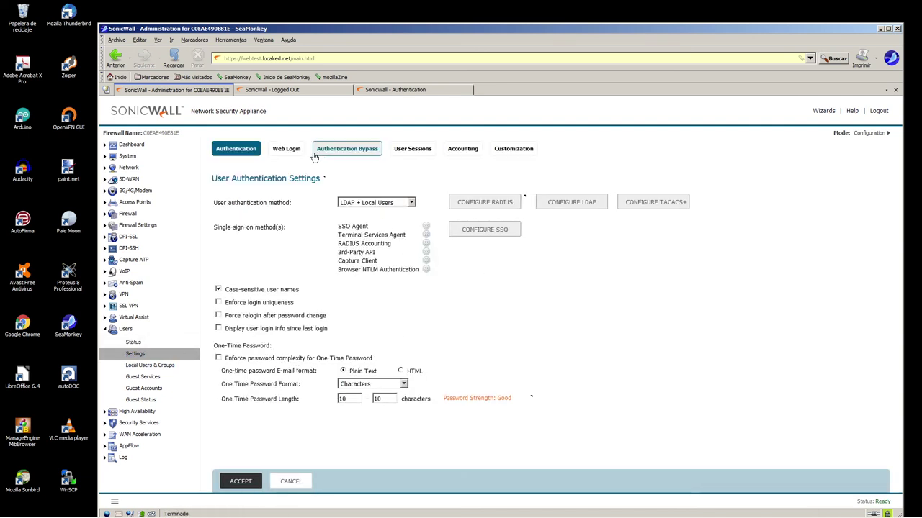
left_click(294, 153)
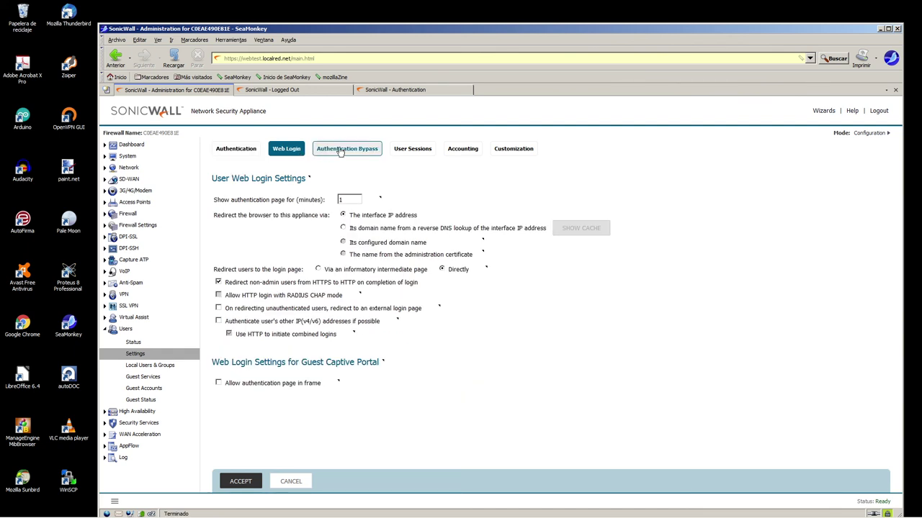
left_click_drag(325, 269, 432, 273)
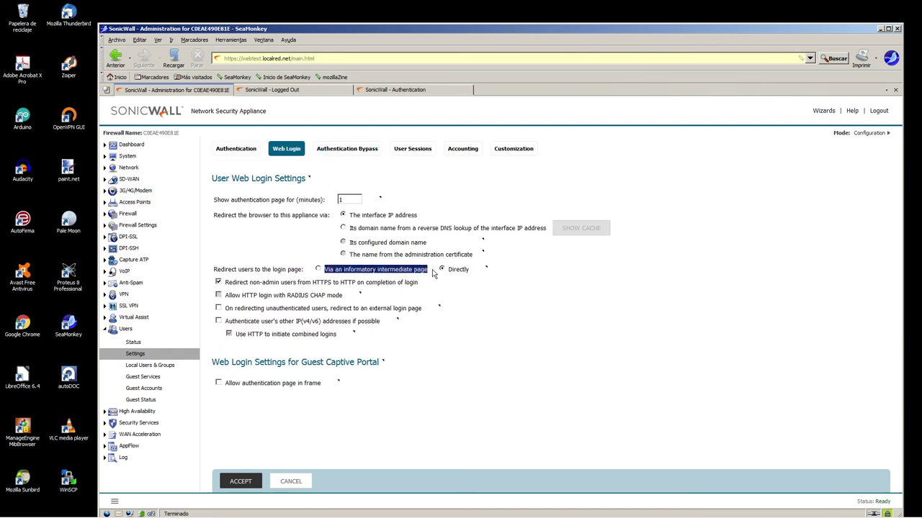
left_click(317, 270)
left_click(240, 481)
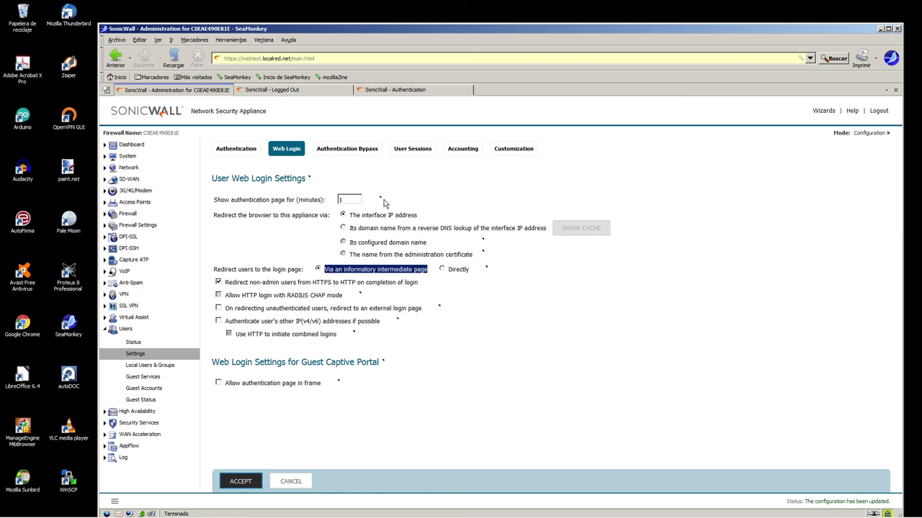
left_click(422, 150)
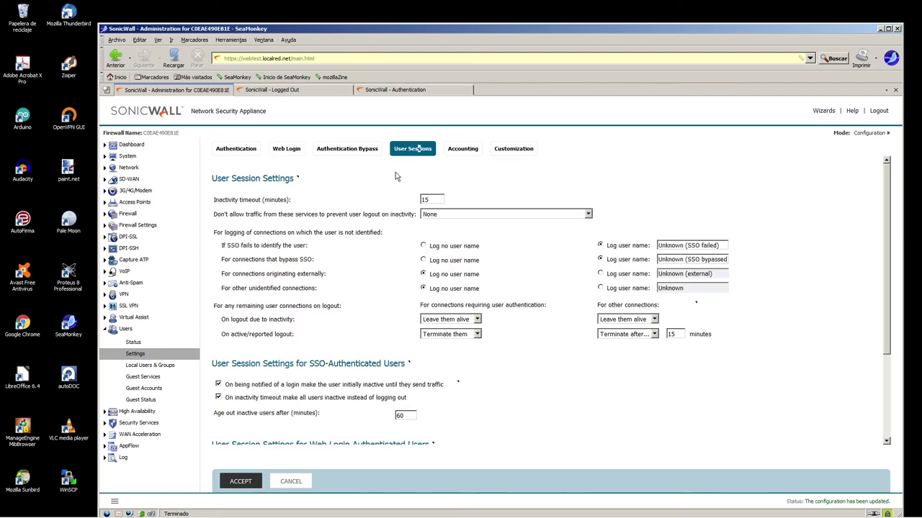
scroll(393, 255, "down", 3)
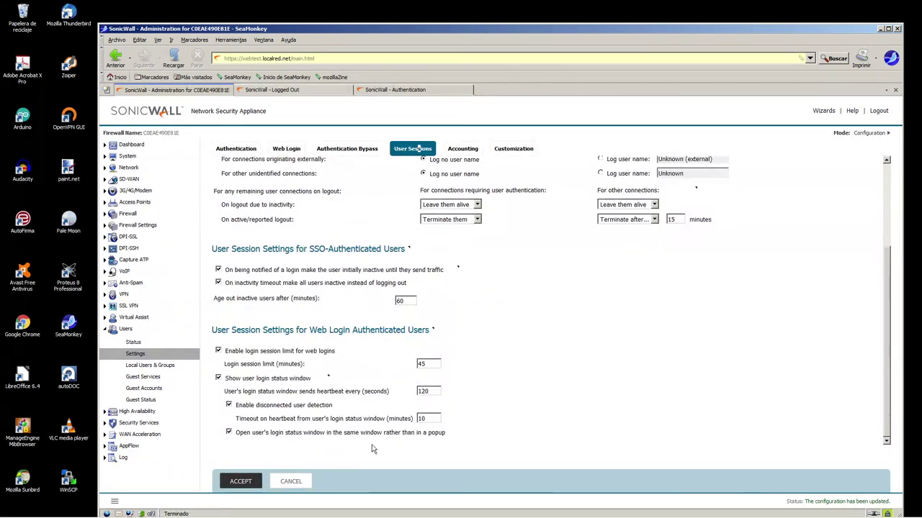
left_click_drag(453, 439, 240, 437)
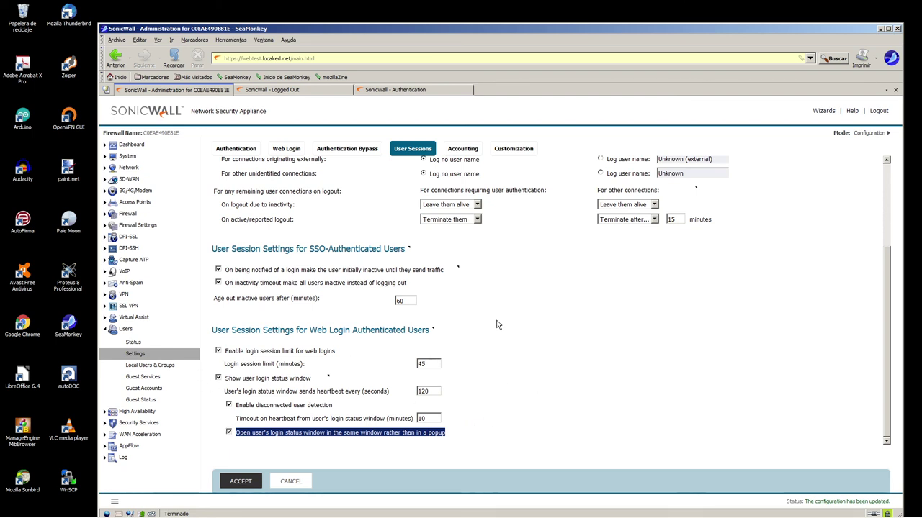
scroll(343, 326, "up", 3)
scroll(343, 330, "down", 3)
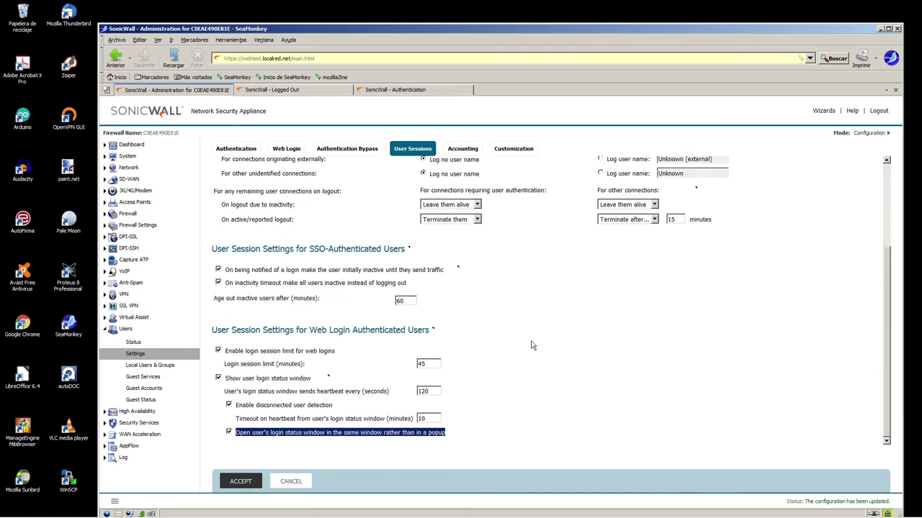